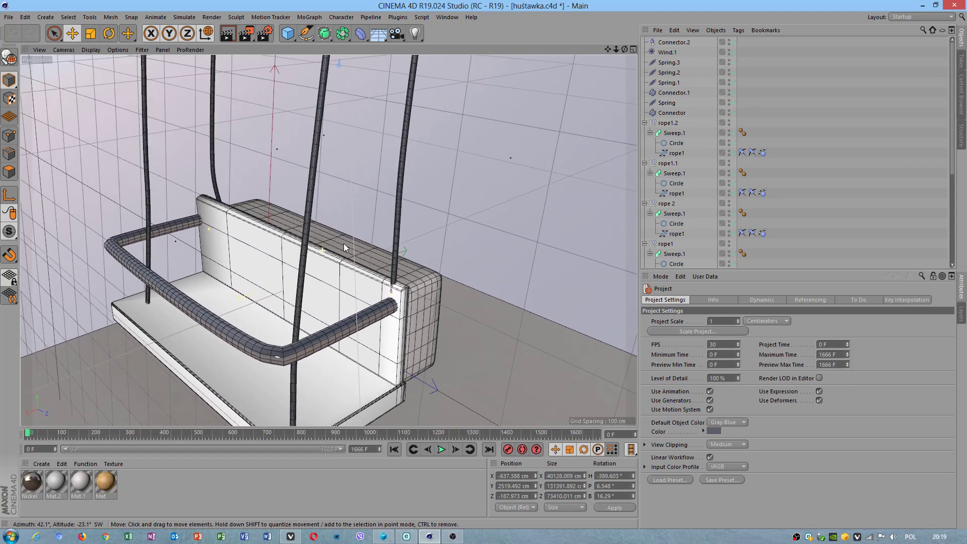
Render preview images of the swing seat in the viewport, once from the front and once from behind
{"action": "left_click", "coordinate": [232, 34]}
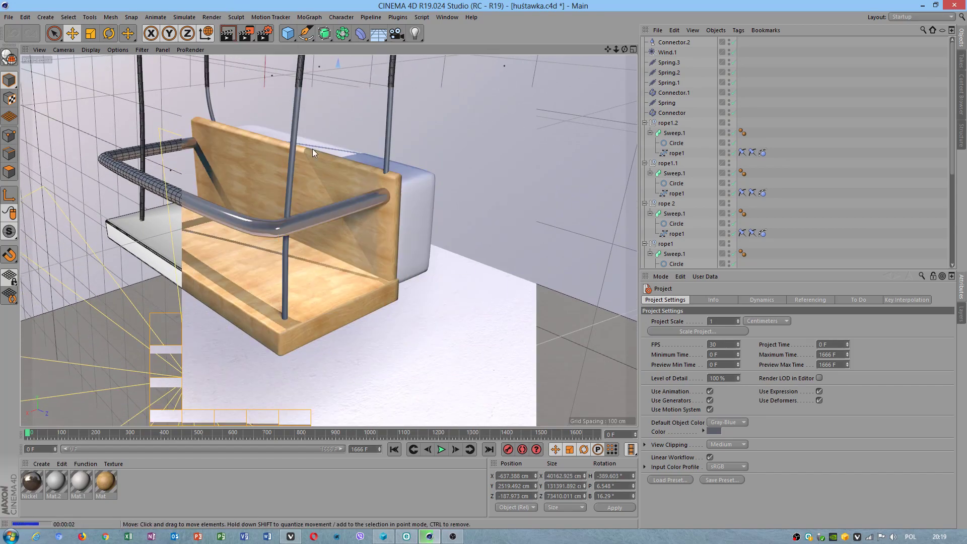
{"action": "scroll", "coordinate": [393, 191], "scroll_direction": "up", "scroll_amount": 3}
{"action": "left_click", "coordinate": [398, 193]}
{"action": "left_click_drag", "start_coordinate": [399, 193], "coordinate": [212, 302], "text": "alt"}
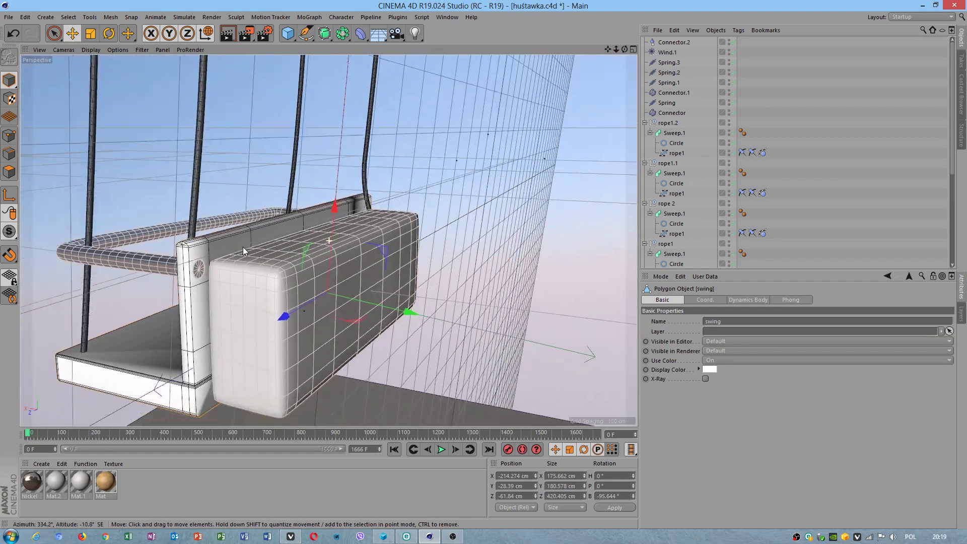
{"action": "left_click", "coordinate": [233, 34]}
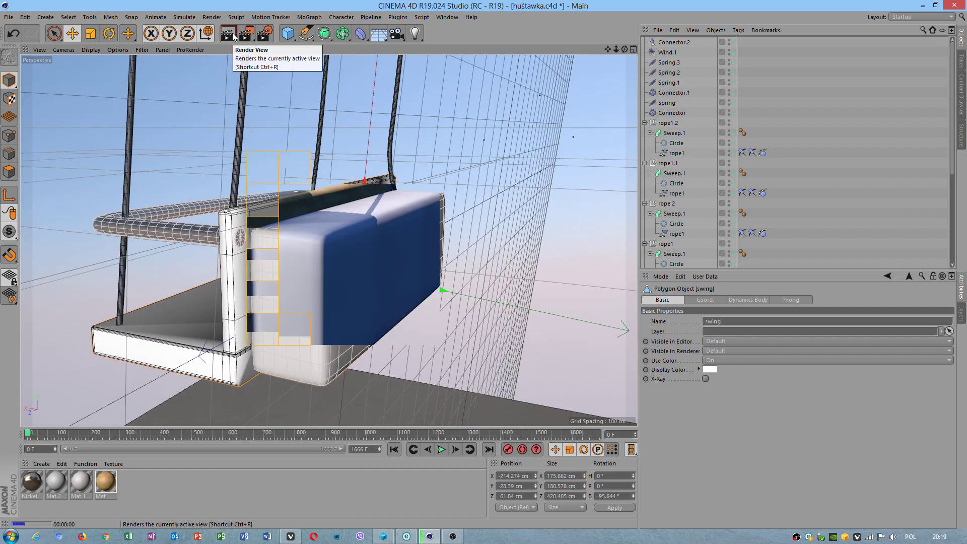
Render previews of the top block and of the whole swing, and play a short stretch of the swinging animation
{"action": "left_click_drag", "start_coordinate": [171, 222], "coordinate": [338, 233], "text": "alt"}
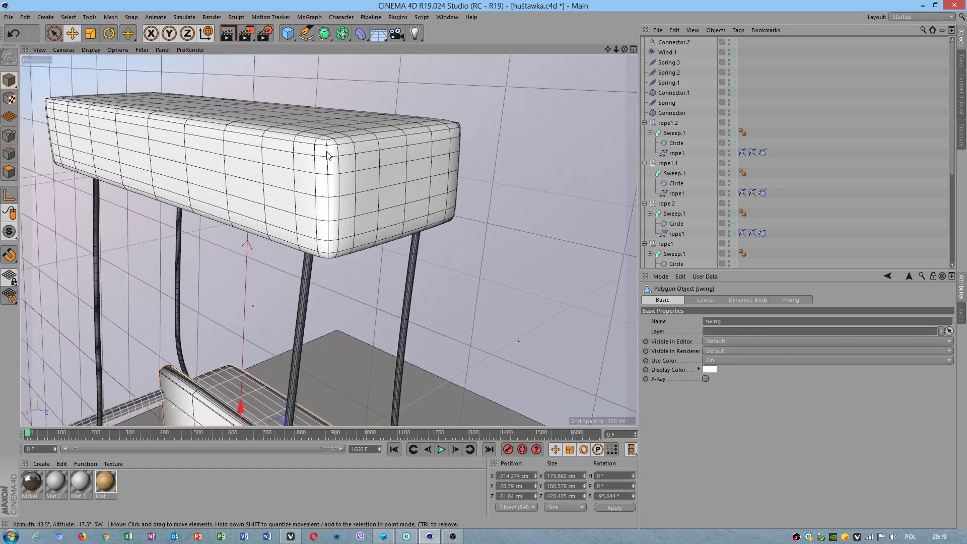
{"action": "left_click", "coordinate": [337, 233]}
{"action": "left_click", "coordinate": [228, 34]}
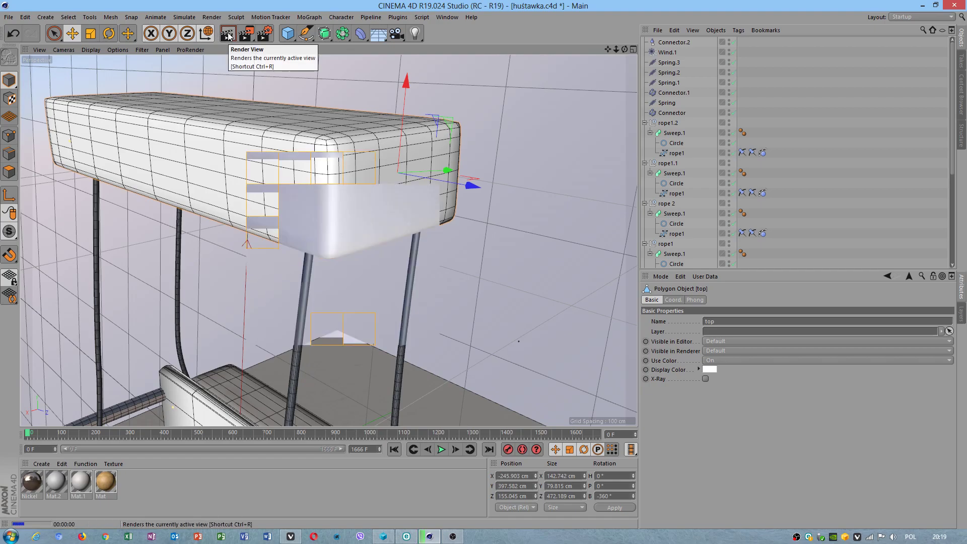
{"action": "left_click_drag", "start_coordinate": [342, 208], "coordinate": [407, 292], "text": "alt"}
{"action": "scroll", "coordinate": [407, 292], "scroll_direction": "down", "scroll_amount": 6}
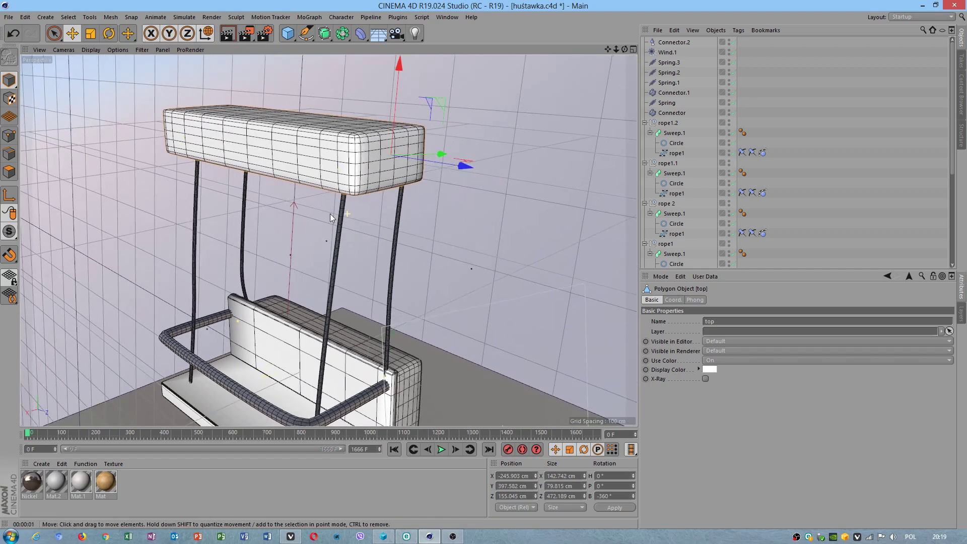
{"action": "left_click", "coordinate": [228, 34]}
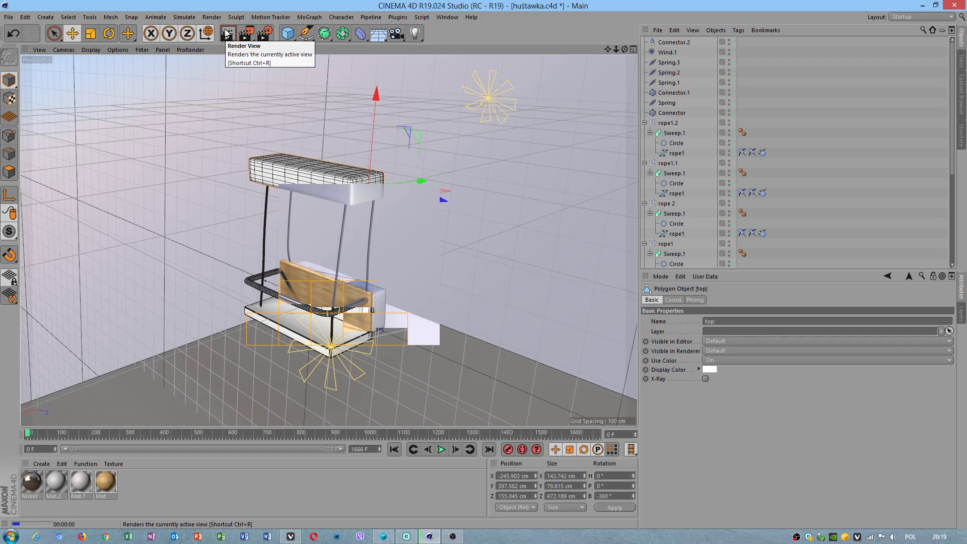
{"action": "mouse_move", "coordinate": [372, 312]}
{"action": "right_mouse_down", "text": "alt"}
{"action": "mouse_move", "coordinate": [420, 308]}
{"action": "mouse_move", "coordinate": [384, 319]}
{"action": "right_mouse_up", "text": "alt"}
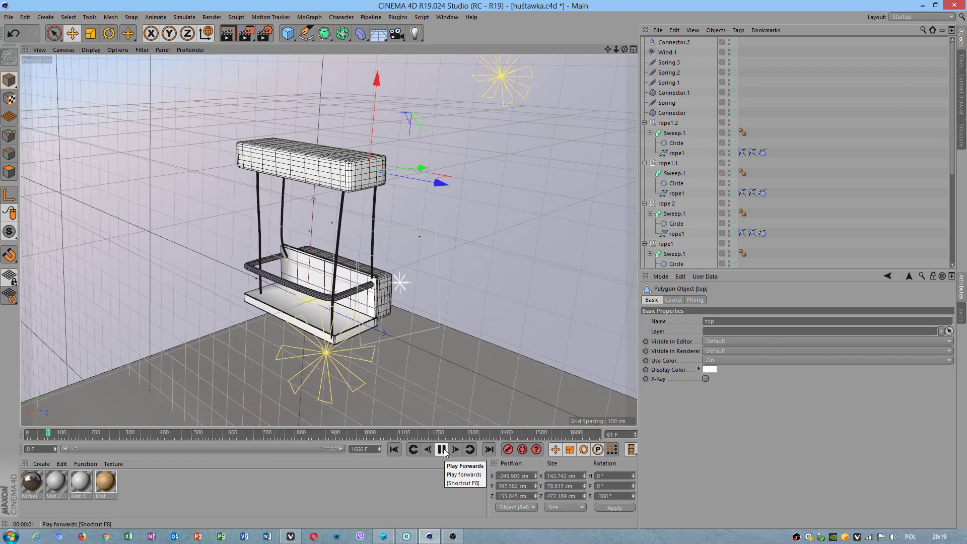
{"action": "left_click", "coordinate": [442, 449]}
Save the swing project huśtawka.c4d and close it
{"action": "left_click", "coordinate": [9, 17]}
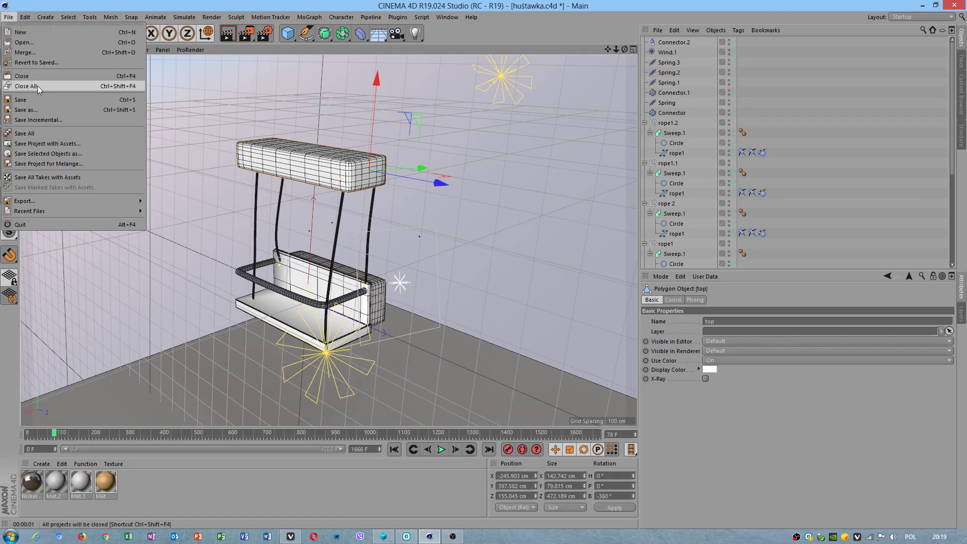
{"action": "left_click", "coordinate": [23, 100]}
{"action": "left_click", "coordinate": [9, 19]}
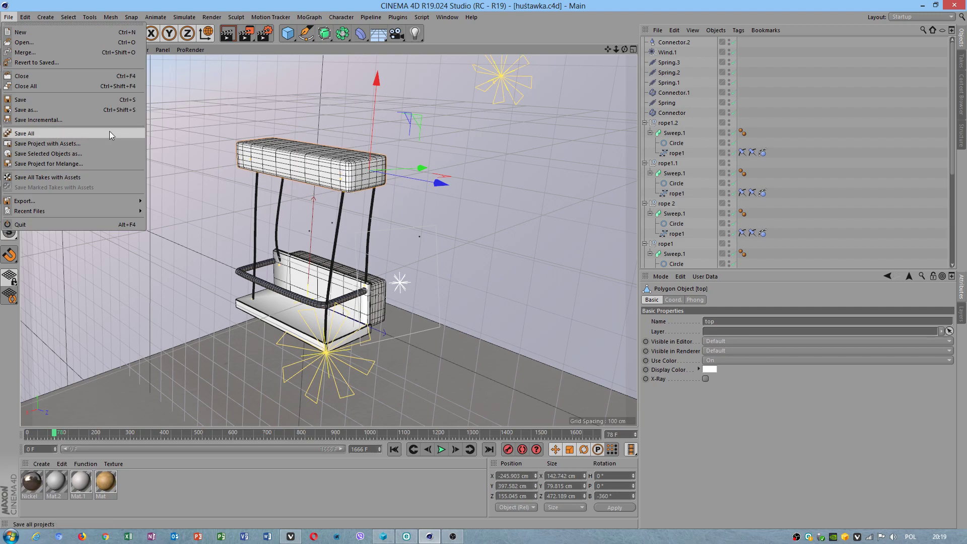
{"action": "left_click", "coordinate": [34, 101]}
{"action": "left_click", "coordinate": [10, 18]}
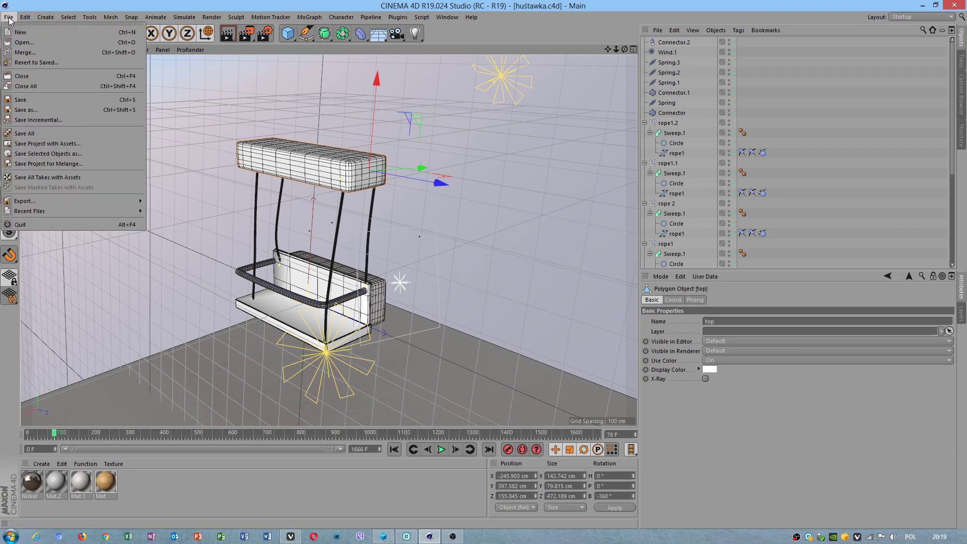
{"action": "left_click", "coordinate": [40, 75]}
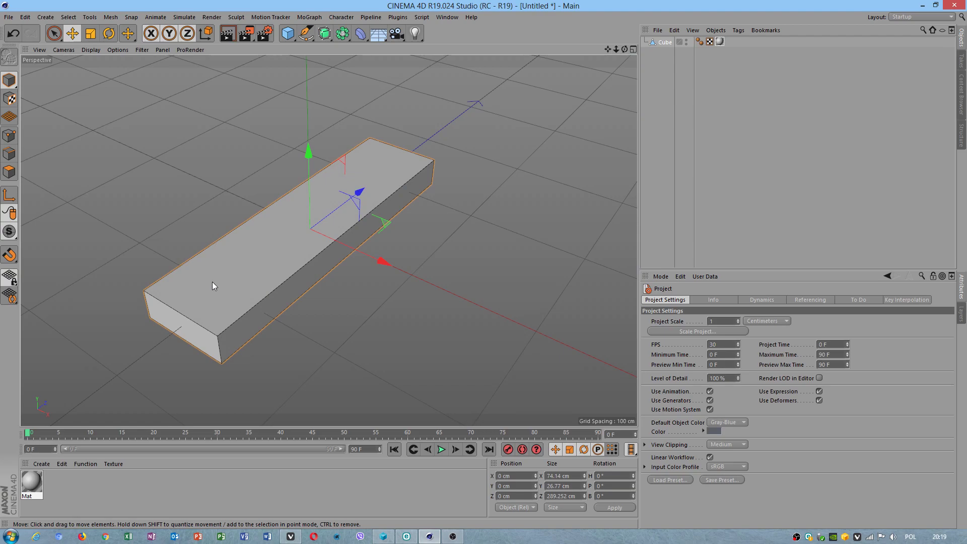
Save the untitled plank scene as rope bridge.c4d in the cinema 4d r19 projects folder
{"action": "left_click_drag", "start_coordinate": [212, 286], "coordinate": [138, 145], "text": "alt"}
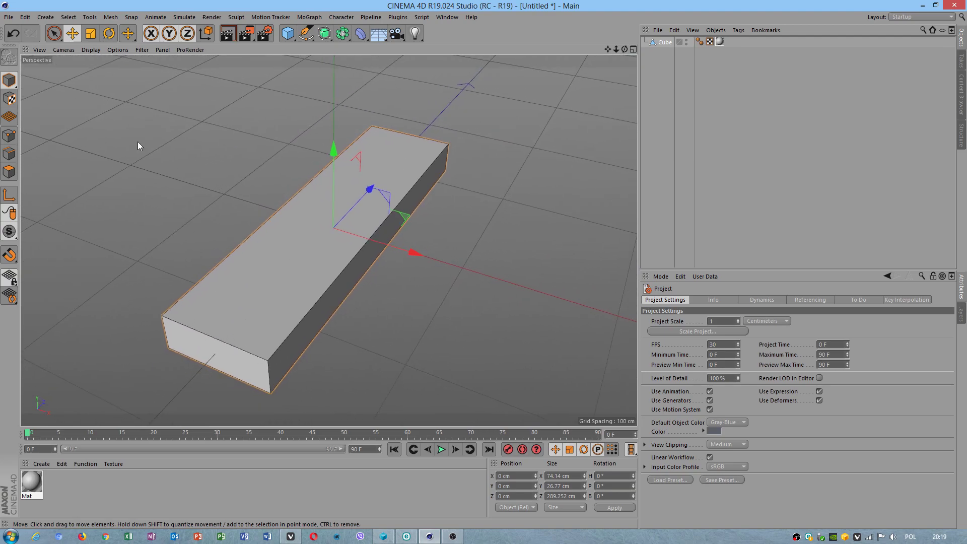
{"action": "left_click", "coordinate": [9, 16]}
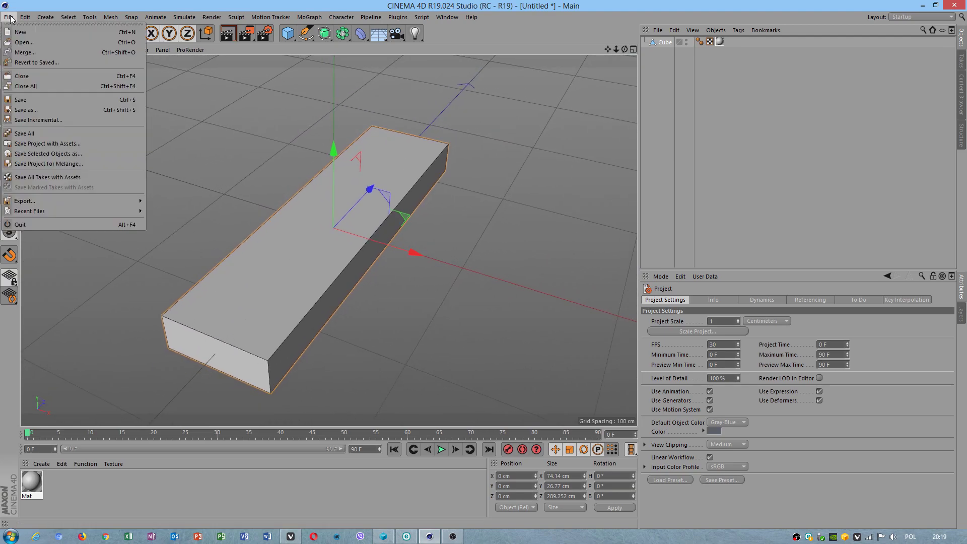
{"action": "left_click", "coordinate": [46, 109]}
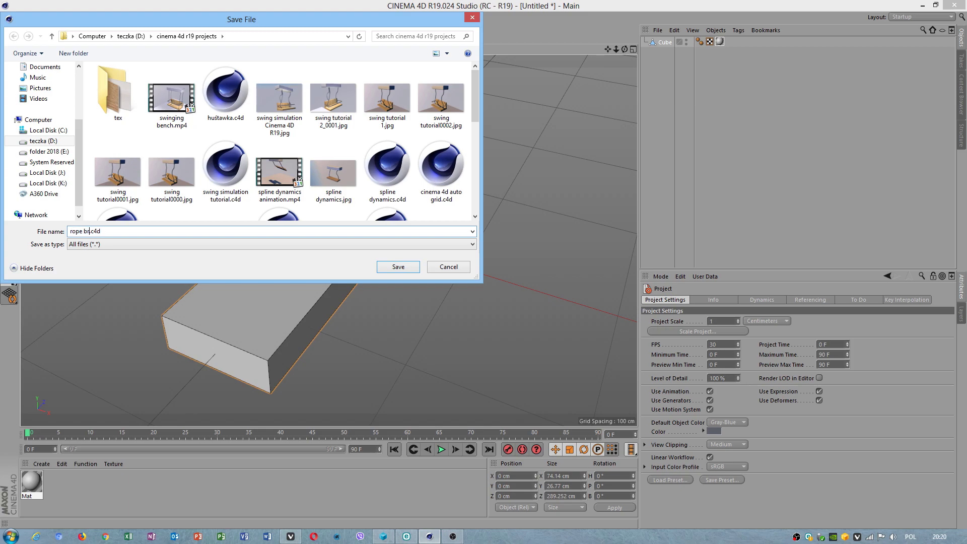
{"action": "left_click", "coordinate": [395, 267]}
Add Loop/Path cuts to the plank close to its long sides, its top and bottom edges and its ends
{"action": "left_click_drag", "start_coordinate": [359, 237], "coordinate": [401, 203], "text": "alt"}
{"action": "left_click", "coordinate": [9, 153]}
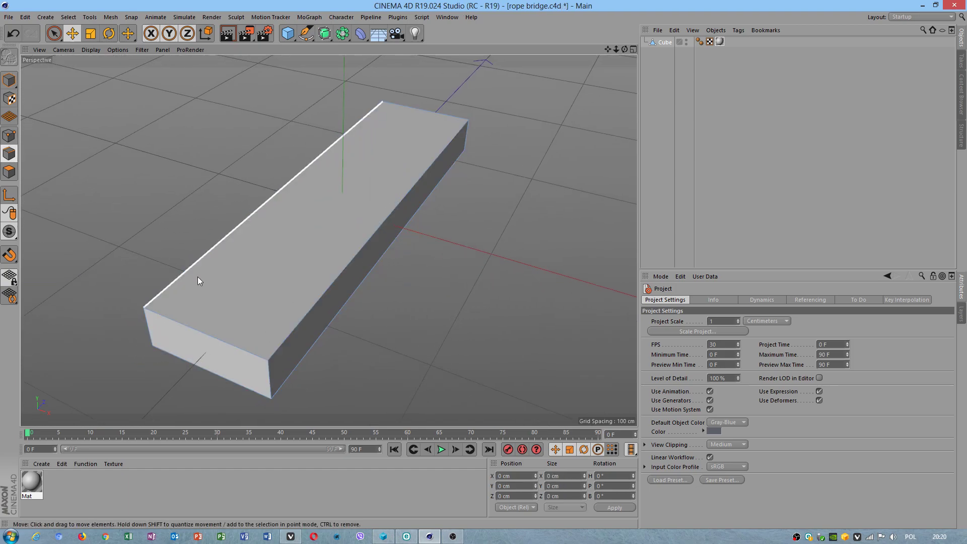
{"action": "right_click", "coordinate": [122, 210]}
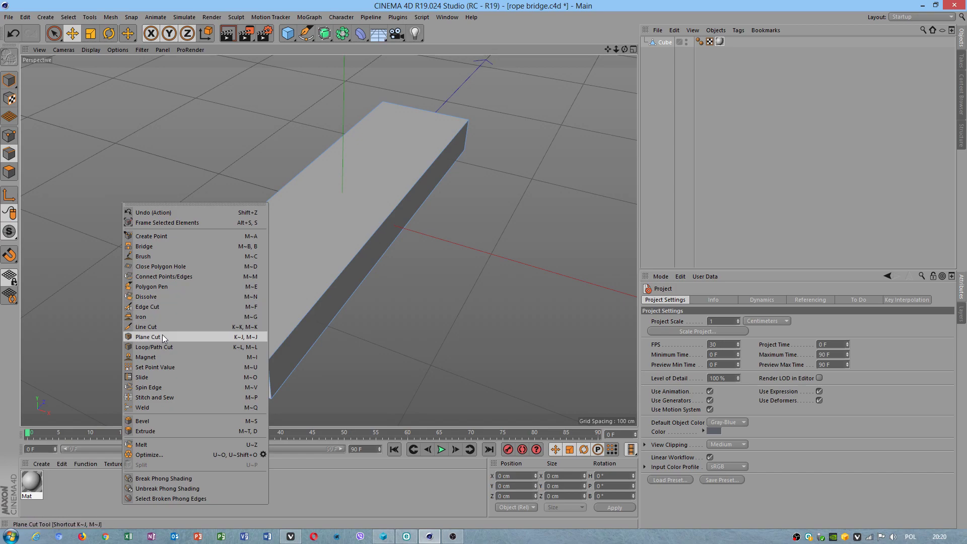
{"action": "left_click", "coordinate": [163, 349]}
{"action": "left_click", "coordinate": [150, 310]}
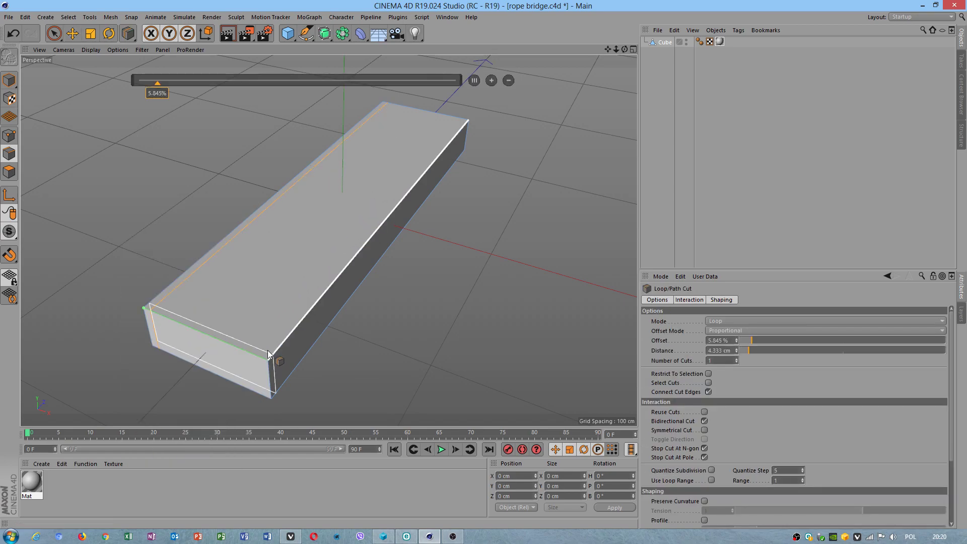
{"action": "left_click", "coordinate": [260, 358]}
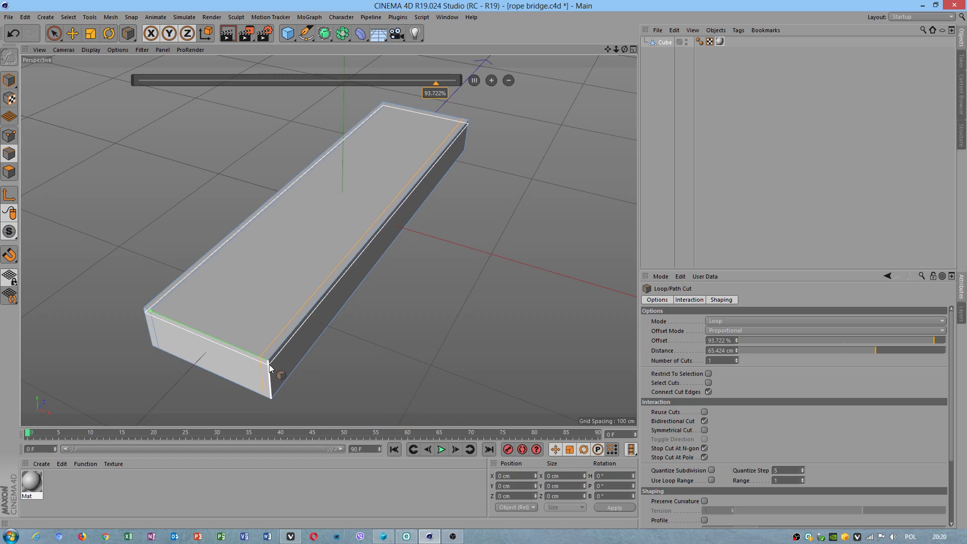
{"action": "left_click", "coordinate": [268, 364]}
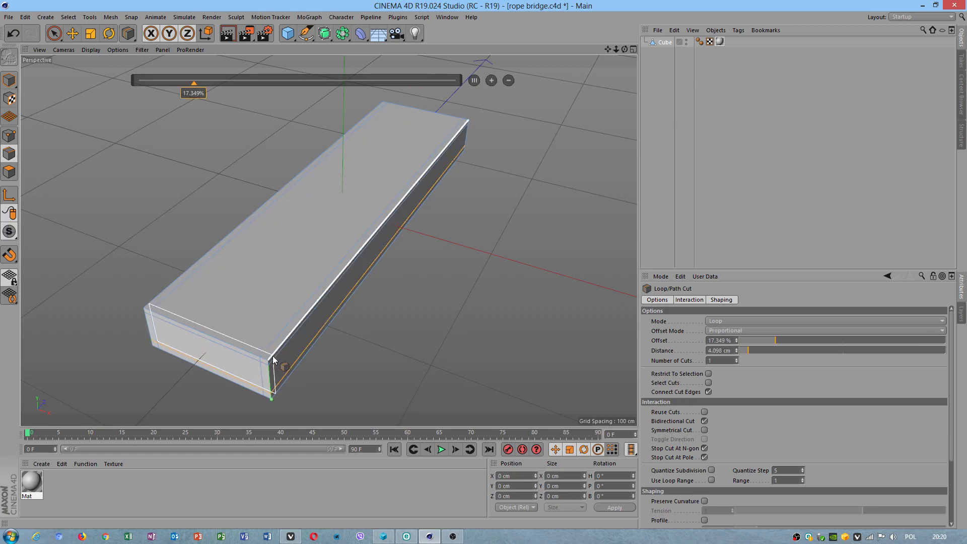
{"action": "left_click", "coordinate": [466, 125]}
Add a lengthwise loop cut down the plank's middle and five crosswise cuts spread along its length
{"action": "left_click_drag", "start_coordinate": [549, 247], "coordinate": [471, 277], "text": "alt"}
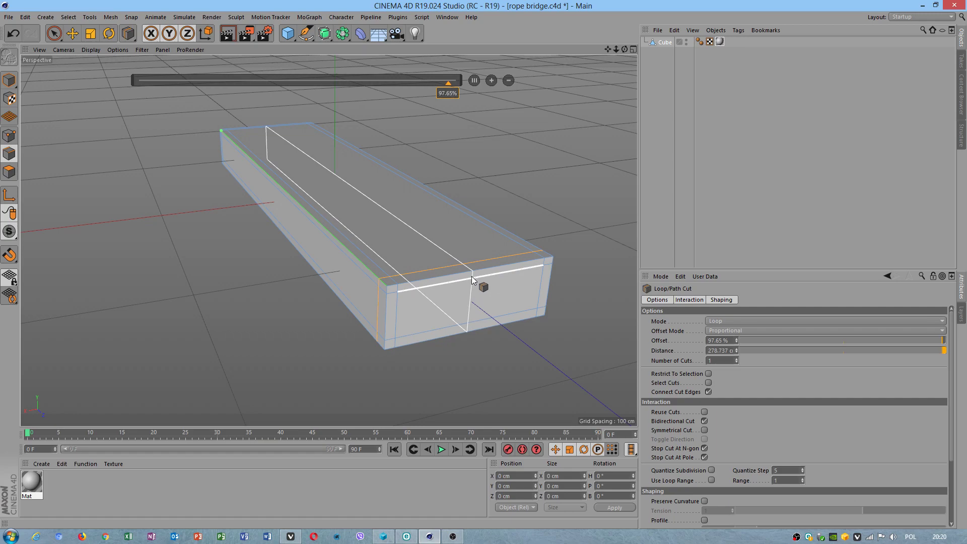
{"action": "left_click", "coordinate": [471, 276]}
{"action": "left_click_drag", "start_coordinate": [346, 255], "coordinate": [226, 282], "text": "alt"}
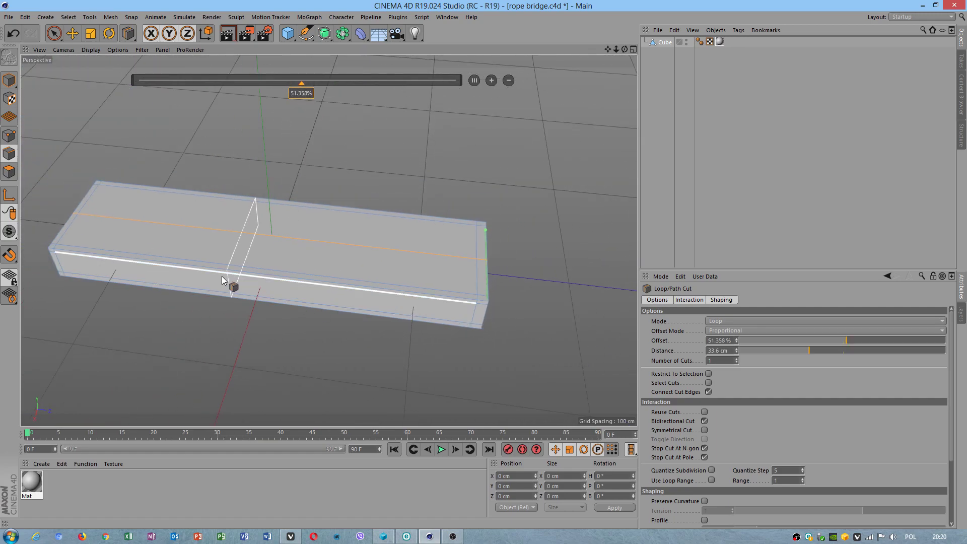
{"action": "left_click", "coordinate": [109, 259]}
{"action": "left_click", "coordinate": [187, 266]}
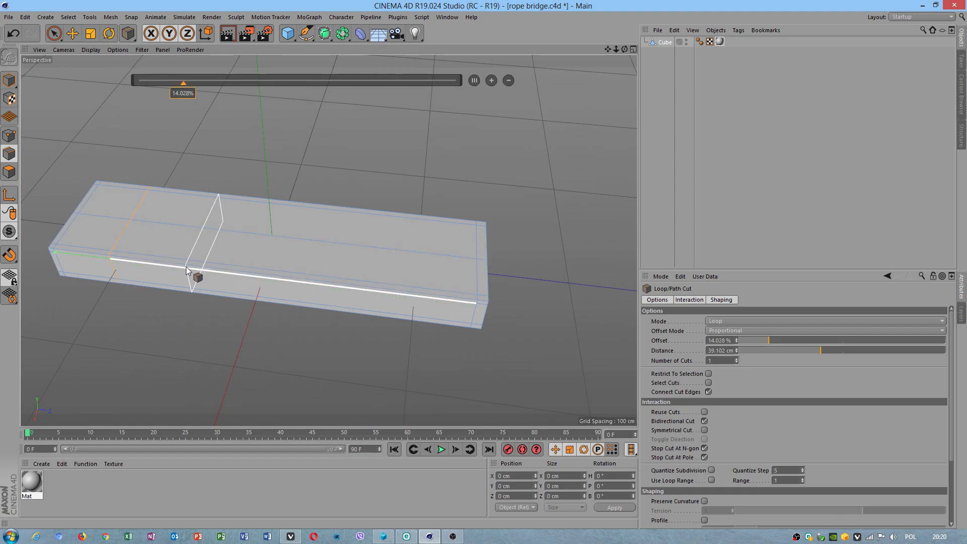
{"action": "left_click", "coordinate": [274, 275]}
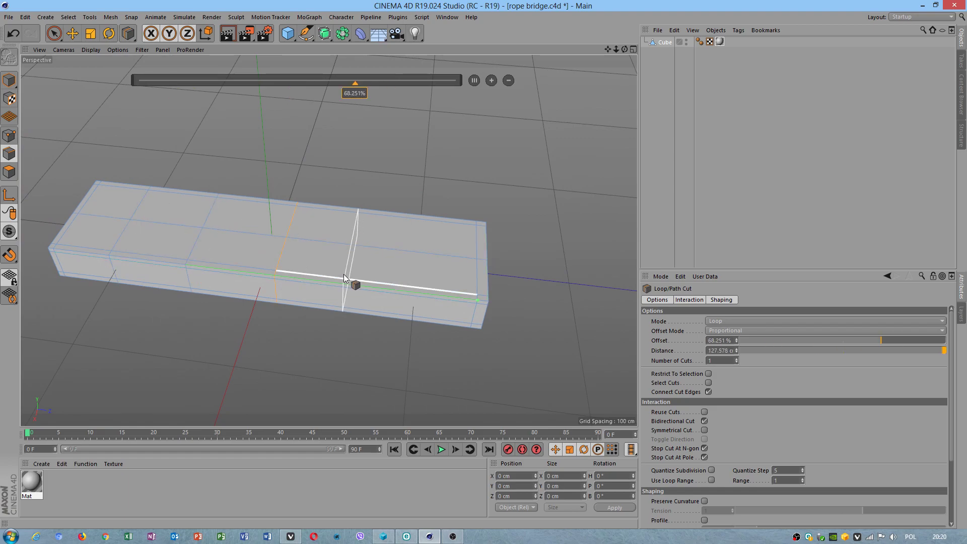
{"action": "left_click", "coordinate": [371, 285]}
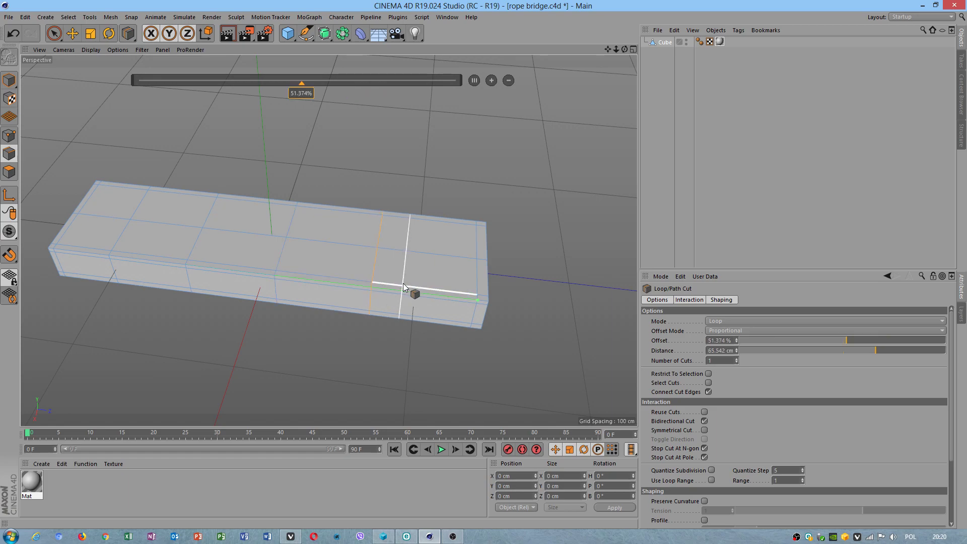
{"action": "left_click", "coordinate": [434, 286]}
{"action": "left_click_drag", "start_coordinate": [611, 230], "coordinate": [323, 181], "text": "alt"}
{"action": "left_click", "coordinate": [72, 33]}
{"action": "left_click", "coordinate": [10, 80]}
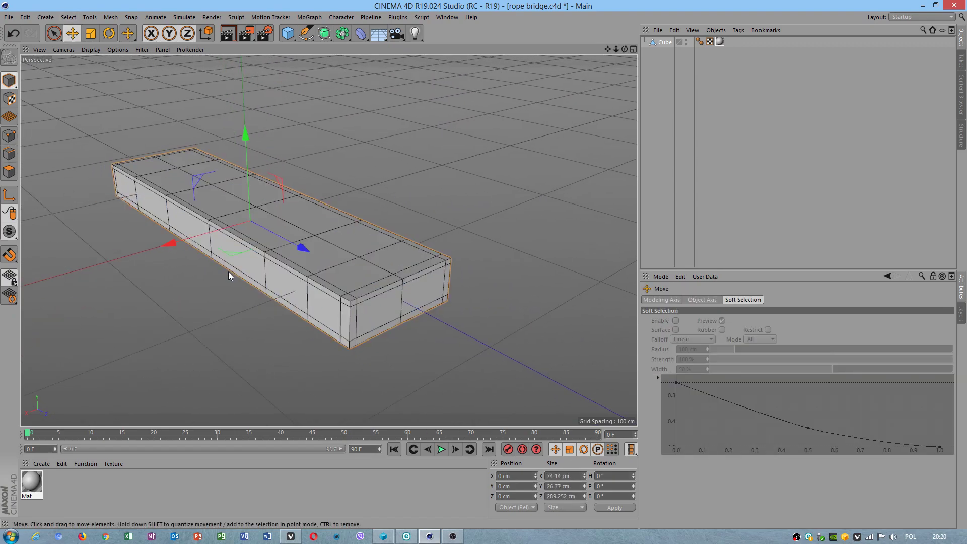
Select all polygons of the plank and subdivide them without smoothing
{"action": "left_click", "coordinate": [9, 172]}
{"action": "left_click", "coordinate": [171, 182]}
{"action": "key", "text": "ctrl+a"}
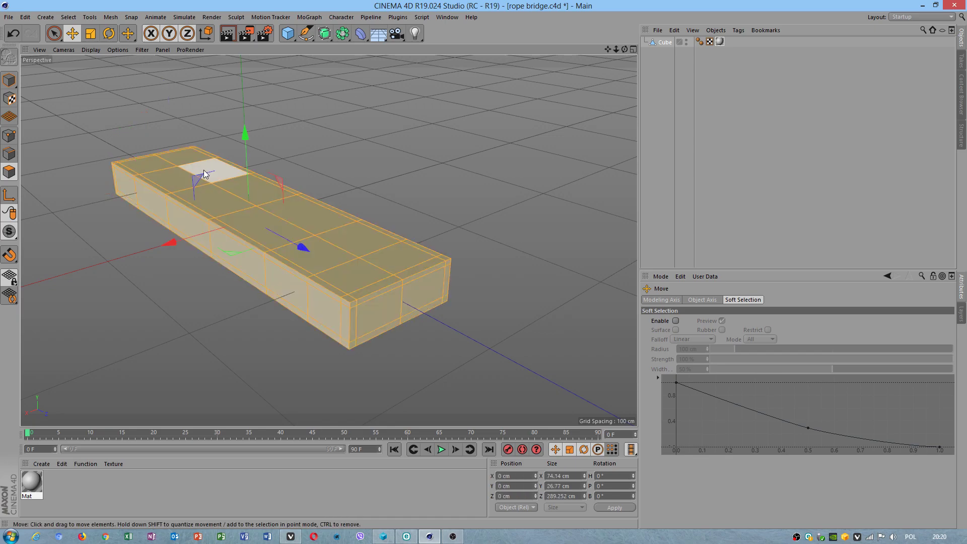
{"action": "right_click", "coordinate": [218, 117]}
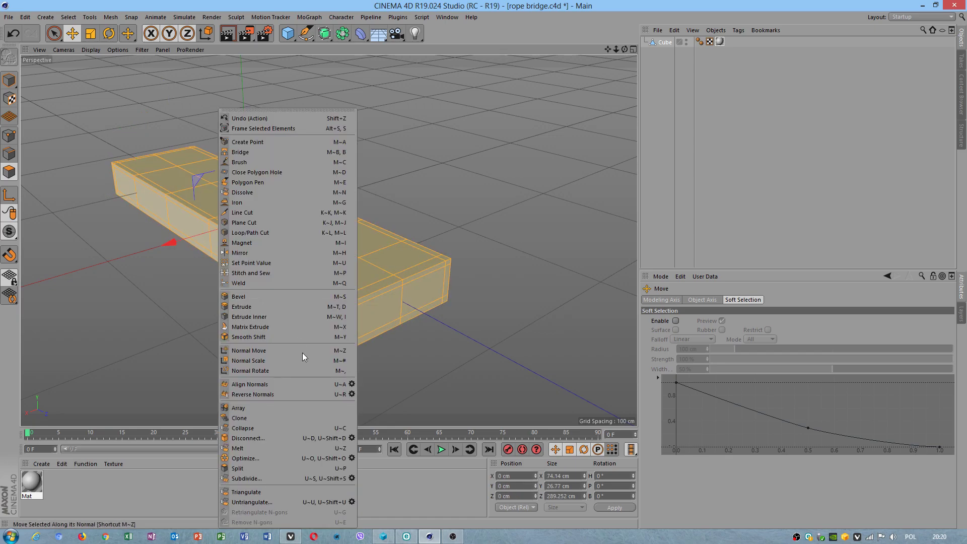
{"action": "left_click", "coordinate": [351, 478]}
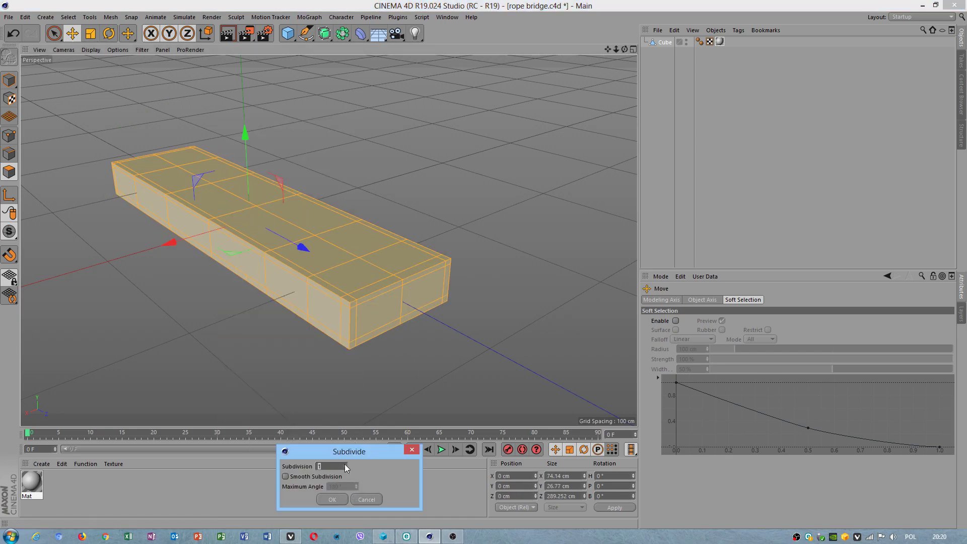
{"action": "left_click", "coordinate": [331, 499]}
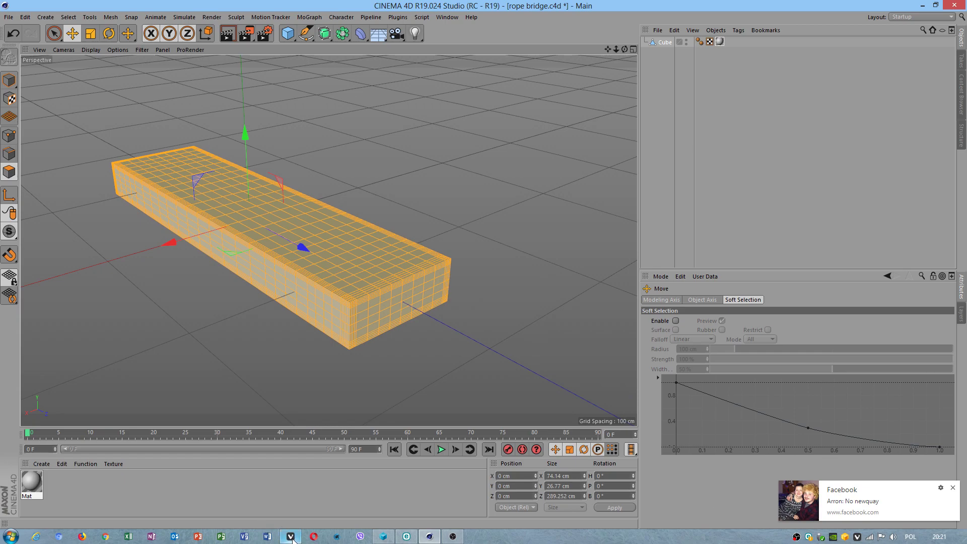
{"action": "left_click", "coordinate": [952, 487]}
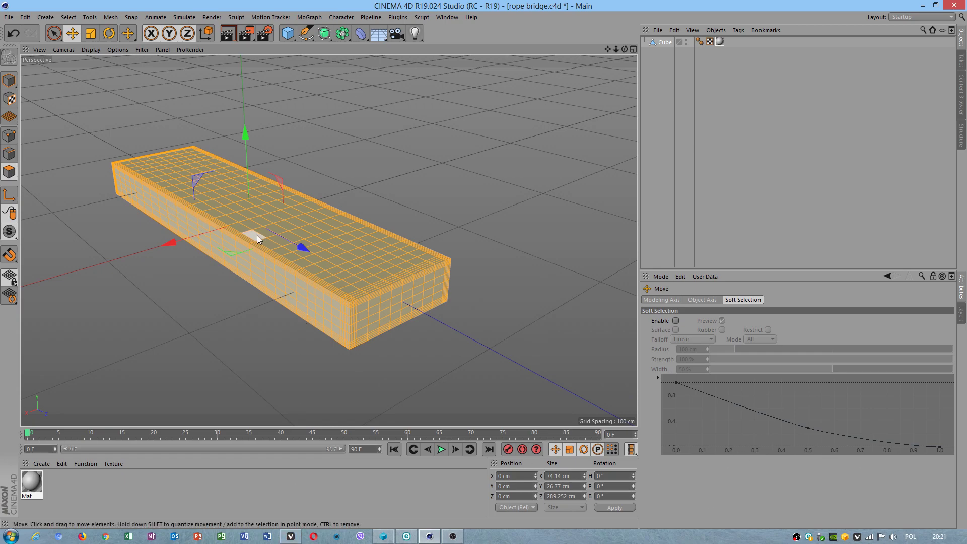
Smooth the plank's selected polygons with the Iron tool at 100 percent to soften its edges and corners
{"action": "mouse_move", "coordinate": [101, 171]}
{"action": "right_mouse_down", "text": "alt"}
{"action": "mouse_move", "coordinate": [142, 186]}
{"action": "mouse_move", "coordinate": [134, 188]}
{"action": "right_mouse_up", "text": "alt"}
{"action": "middle_click_drag", "start_coordinate": [337, 245], "coordinate": [328, 240], "text": "alt"}
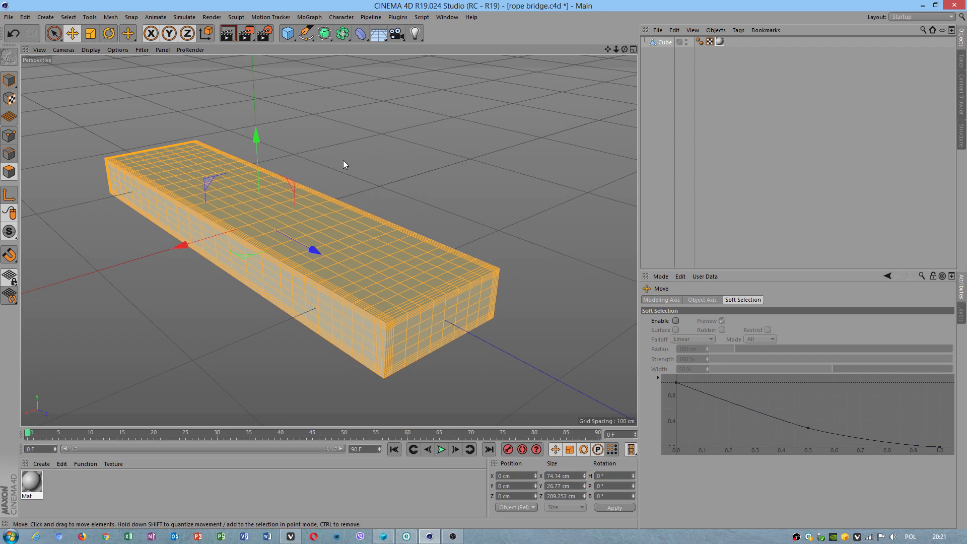
{"action": "right_click", "coordinate": [318, 149]}
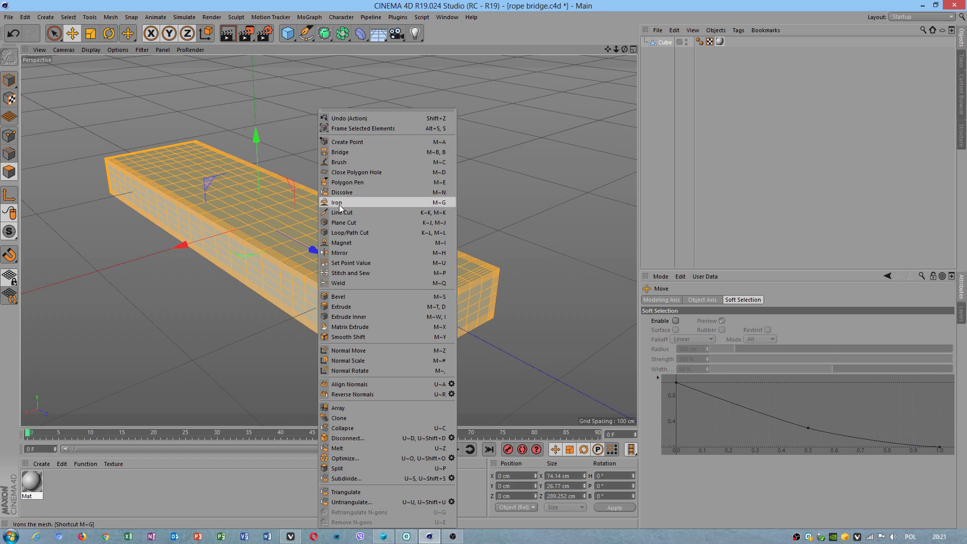
{"action": "left_click", "coordinate": [340, 204]}
{"action": "mouse_move", "coordinate": [308, 272]}
{"action": "left_mouse_down"}
{"action": "mouse_move", "coordinate": [256, 280]}
{"action": "mouse_move", "coordinate": [296, 256]}
{"action": "mouse_move", "coordinate": [291, 232]}
{"action": "left_mouse_up"}
{"action": "left_click_drag", "start_coordinate": [362, 234], "coordinate": [193, 215], "text": "alt"}
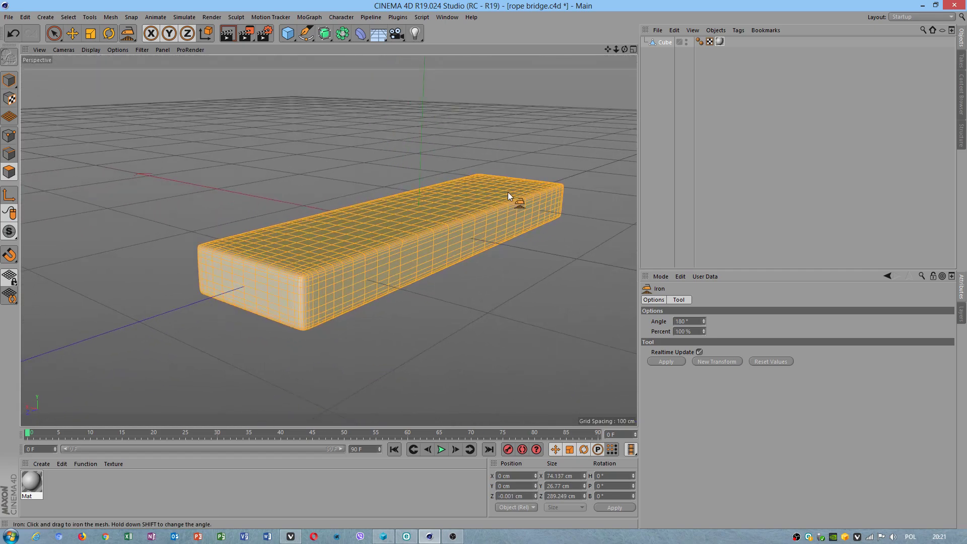
{"action": "middle_click_drag", "start_coordinate": [508, 192], "coordinate": [469, 208], "text": "alt"}
{"action": "left_click_drag", "start_coordinate": [469, 208], "coordinate": [277, 298], "text": "alt"}
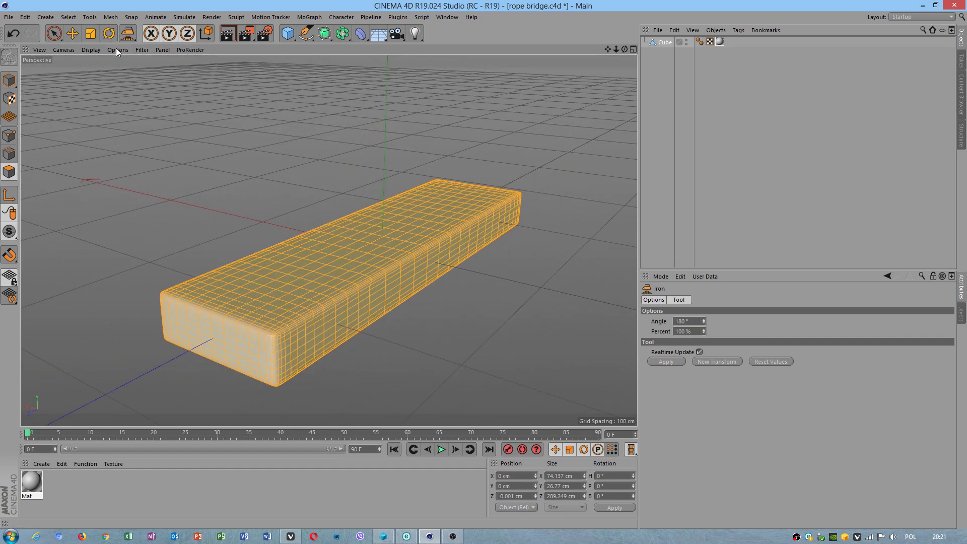
Activate the Move tool, switch to edge editing and select the vertical edge at the plank's near corner
{"action": "left_click", "coordinate": [76, 34]}
{"action": "left_click_drag", "start_coordinate": [381, 270], "coordinate": [393, 252], "text": "alt"}
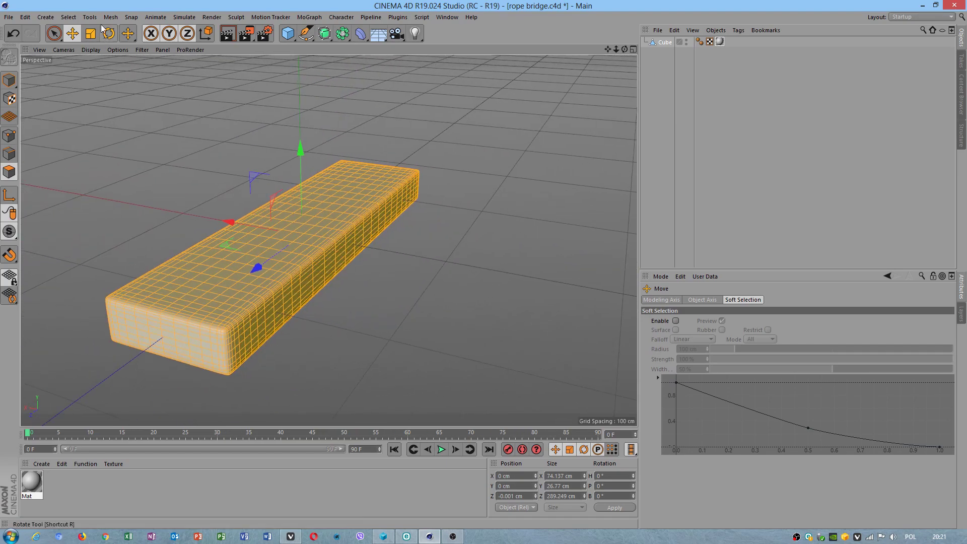
{"action": "left_click_drag", "start_coordinate": [222, 284], "coordinate": [317, 270], "text": "alt"}
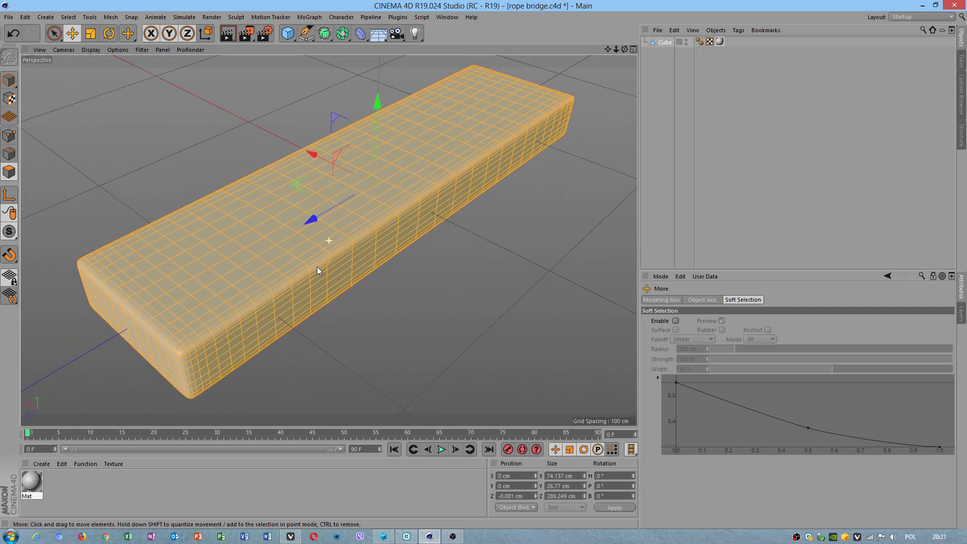
{"action": "left_click", "coordinate": [116, 146]}
{"action": "right_click_drag", "start_coordinate": [162, 329], "coordinate": [190, 325], "text": "alt"}
{"action": "middle_click_drag", "start_coordinate": [225, 297], "coordinate": [212, 276], "text": "alt"}
{"action": "right_click_drag", "start_coordinate": [103, 223], "coordinate": [123, 223], "text": "alt"}
{"action": "left_click_drag", "start_coordinate": [237, 297], "coordinate": [272, 256], "text": "alt"}
{"action": "middle_click_drag", "start_coordinate": [282, 263], "coordinate": [296, 229], "text": "alt"}
{"action": "left_click", "coordinate": [9, 154]}
{"action": "left_click", "coordinate": [219, 318]}
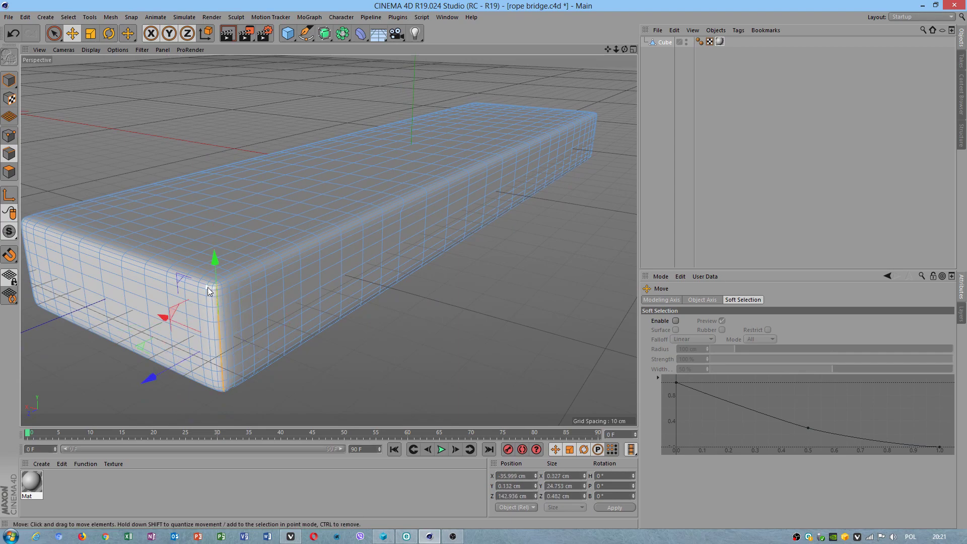
Add the long edge loops along the plank's upper and lower rims at that corner to the edge selection
{"action": "right_click_drag", "start_coordinate": [219, 295], "coordinate": [245, 277], "text": "alt"}
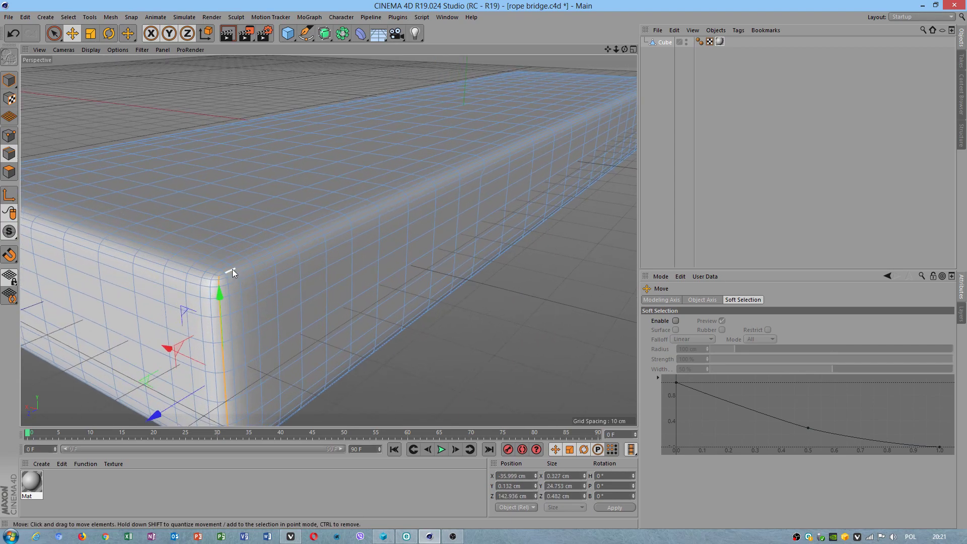
{"action": "left_click", "coordinate": [211, 271], "text": "shift"}
{"action": "double_click", "coordinate": [211, 273], "text": "shift"}
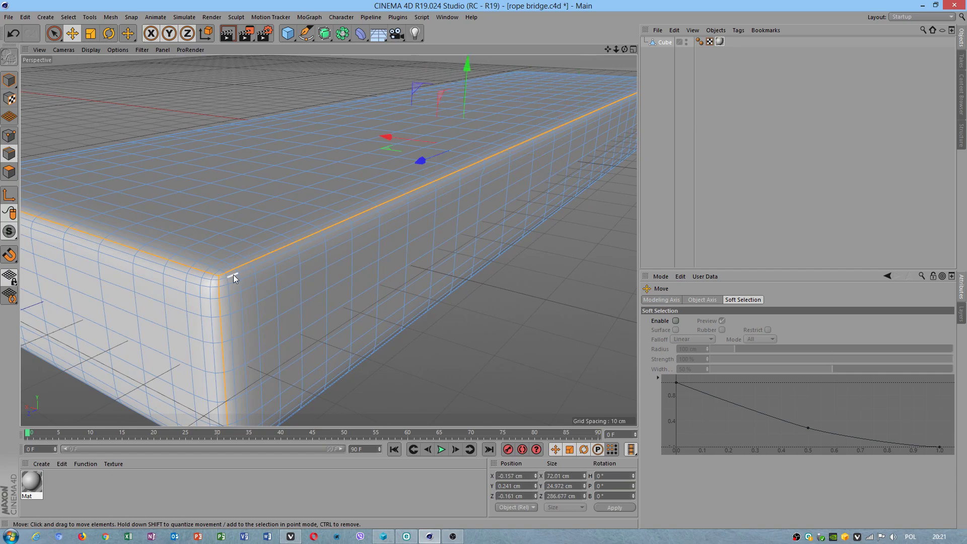
{"action": "right_click_drag", "start_coordinate": [285, 337], "coordinate": [247, 329], "text": "alt"}
{"action": "left_click_drag", "start_coordinate": [247, 325], "coordinate": [253, 234], "text": "alt"}
{"action": "middle_click_drag", "start_coordinate": [303, 233], "coordinate": [315, 165], "text": "alt"}
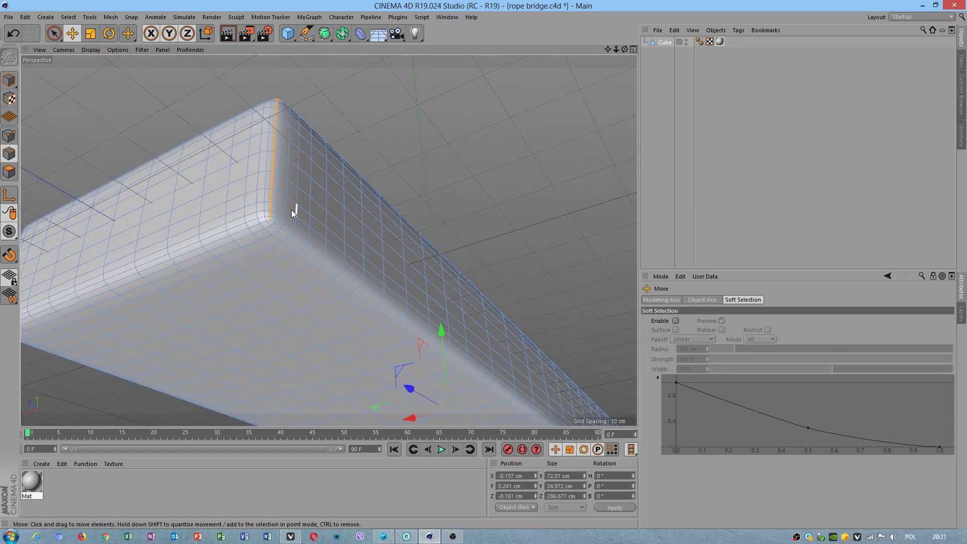
{"action": "left_click", "coordinate": [280, 228], "text": "shift"}
{"action": "double_click", "coordinate": [255, 225], "text": "shift"}
Add the vertical edge at the next corner of the plank to the edge selection
{"action": "right_click_drag", "start_coordinate": [354, 239], "coordinate": [274, 250], "text": "alt"}
{"action": "left_click_drag", "start_coordinate": [272, 252], "coordinate": [429, 311], "text": "alt"}
{"action": "middle_click_drag", "start_coordinate": [174, 214], "coordinate": [265, 234], "text": "alt"}
{"action": "right_click_drag", "start_coordinate": [265, 234], "coordinate": [322, 244], "text": "alt"}
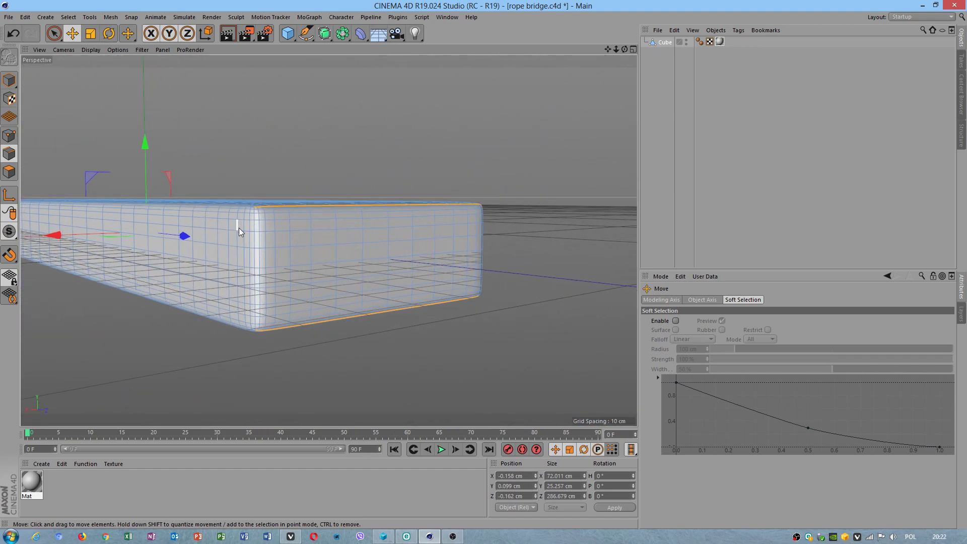
{"action": "left_click_drag", "start_coordinate": [234, 225], "coordinate": [240, 262], "text": "alt"}
{"action": "right_click_drag", "start_coordinate": [256, 207], "coordinate": [243, 291], "text": "alt"}
{"action": "double_click", "coordinate": [240, 216], "text": "shift"}
Add the vertical corner edge at the plank's opposite end to the edge selection
{"action": "left_click_drag", "start_coordinate": [242, 291], "coordinate": [272, 125], "text": "alt"}
{"action": "right_click_drag", "start_coordinate": [312, 264], "coordinate": [425, 252], "text": "alt"}
{"action": "right_click_drag", "start_coordinate": [447, 309], "coordinate": [289, 331], "text": "alt"}
{"action": "left_click_drag", "start_coordinate": [289, 332], "coordinate": [388, 324], "text": "alt"}
{"action": "right_click_drag", "start_coordinate": [170, 283], "coordinate": [206, 289], "text": "alt"}
{"action": "middle_click_drag", "start_coordinate": [411, 334], "coordinate": [319, 159], "text": "alt"}
{"action": "right_click_drag", "start_coordinate": [262, 225], "coordinate": [299, 231], "text": "alt"}
{"action": "double_click", "coordinate": [330, 252], "text": "shift"}
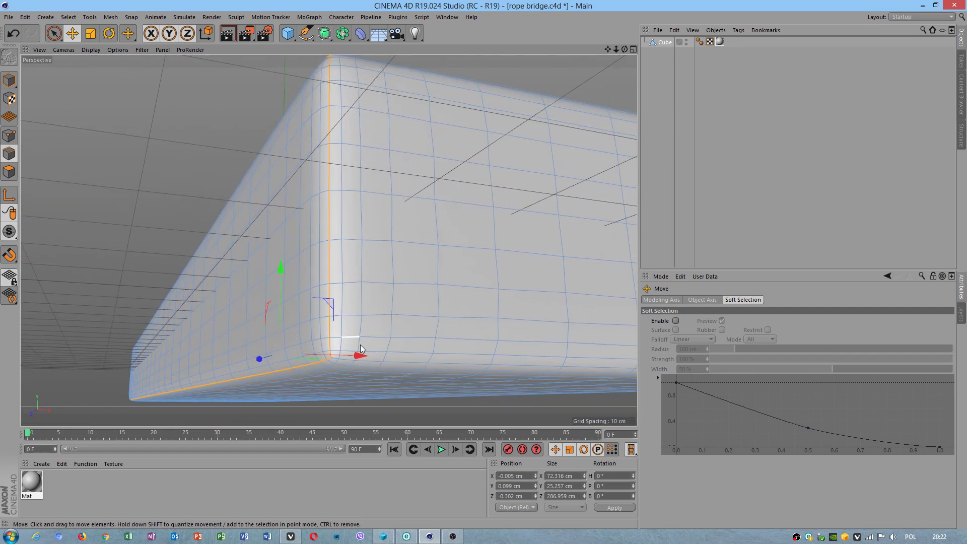
Add the upper rim edge across the plank's end to the selection and save the project
{"action": "left_click_drag", "start_coordinate": [418, 189], "coordinate": [182, 336], "text": "alt"}
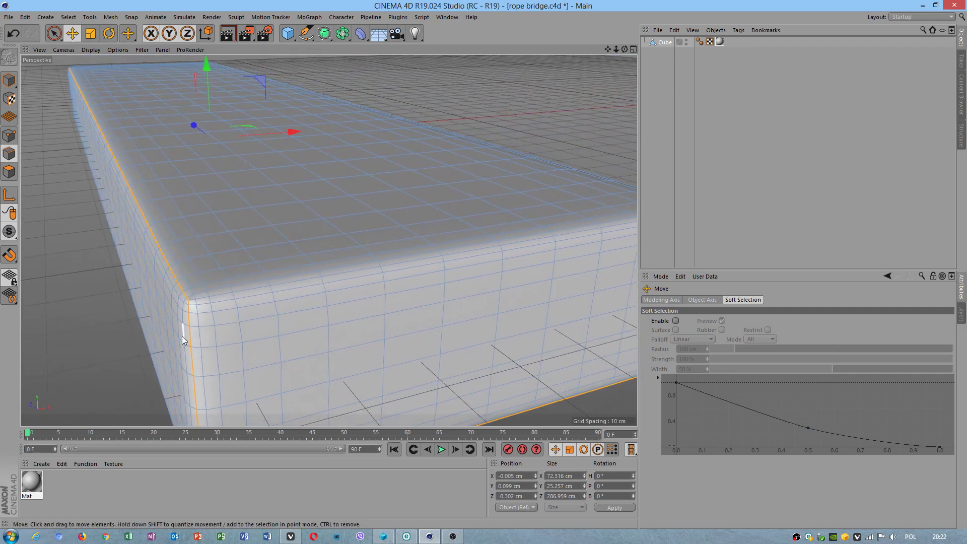
{"action": "double_click", "coordinate": [205, 298], "text": "shift"}
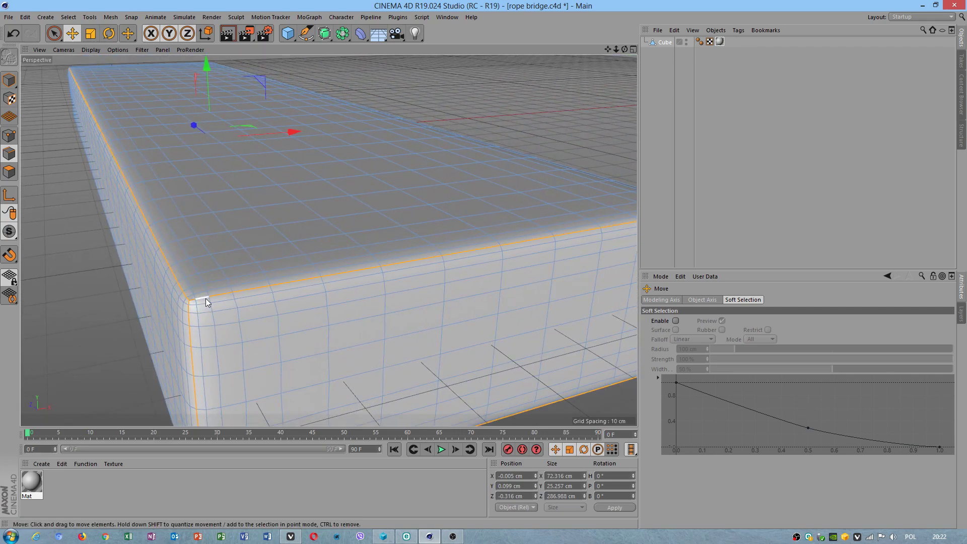
{"action": "left_click", "coordinate": [10, 18]}
{"action": "left_click", "coordinate": [9, 18]}
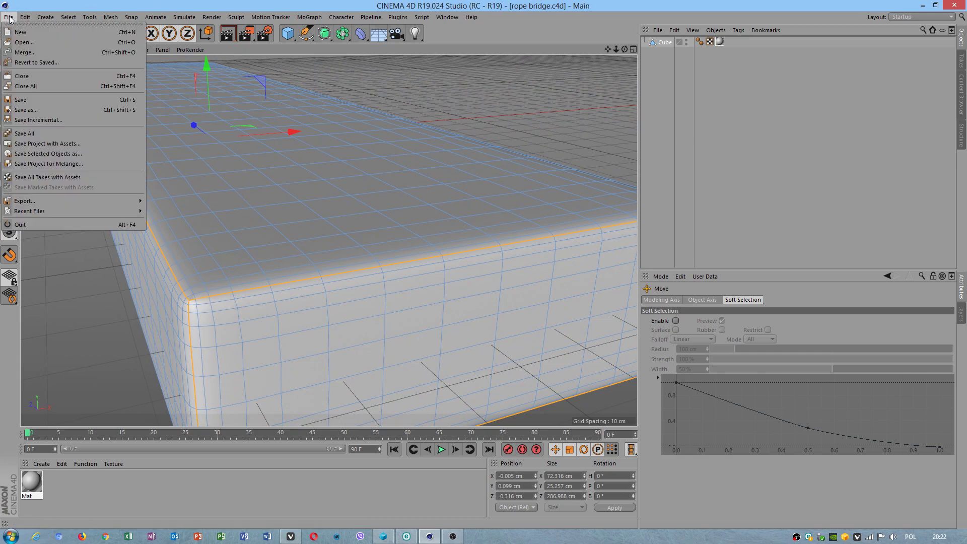
{"action": "left_click", "coordinate": [523, 150]}
Add the remaining unselected vertical corner edge at the plank's end to the edge selection
{"action": "scroll", "coordinate": [522, 151], "scroll_direction": "down", "scroll_amount": 5}
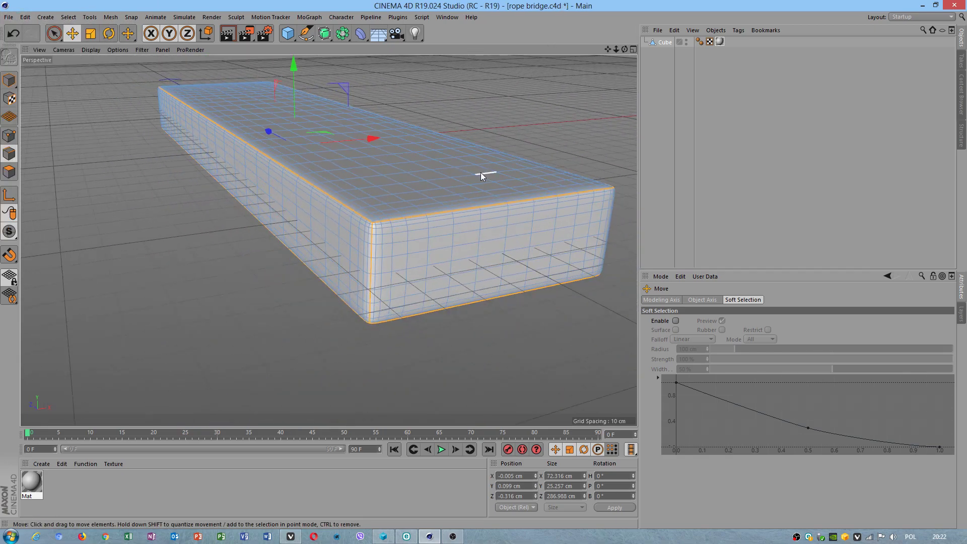
{"action": "left_click_drag", "start_coordinate": [481, 171], "coordinate": [448, 163], "text": "alt"}
{"action": "middle_click_drag", "start_coordinate": [436, 185], "coordinate": [264, 237], "text": "alt"}
{"action": "scroll", "coordinate": [310, 244], "scroll_direction": "up", "scroll_amount": 4}
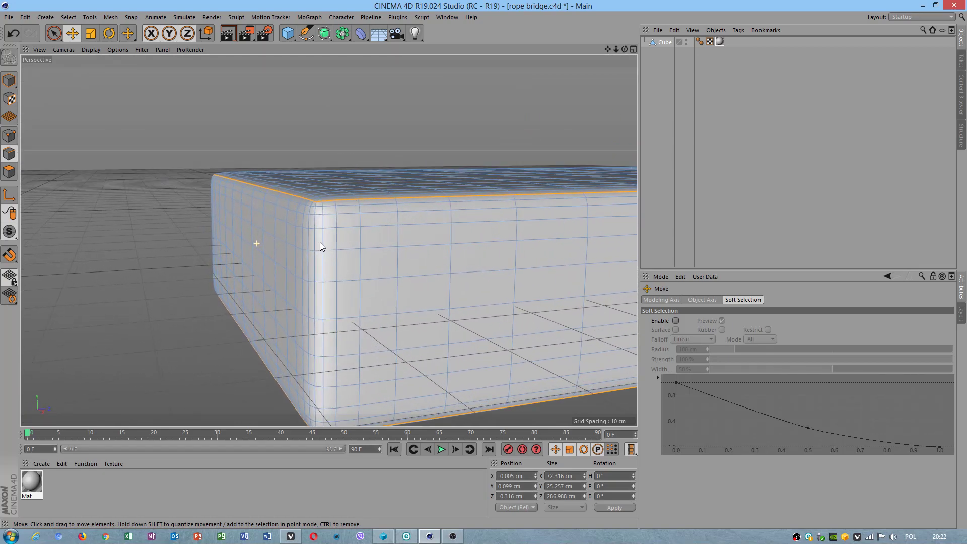
{"action": "double_click", "coordinate": [315, 209], "text": "shift"}
{"action": "right_click_drag", "start_coordinate": [444, 265], "coordinate": [339, 266], "text": "alt"}
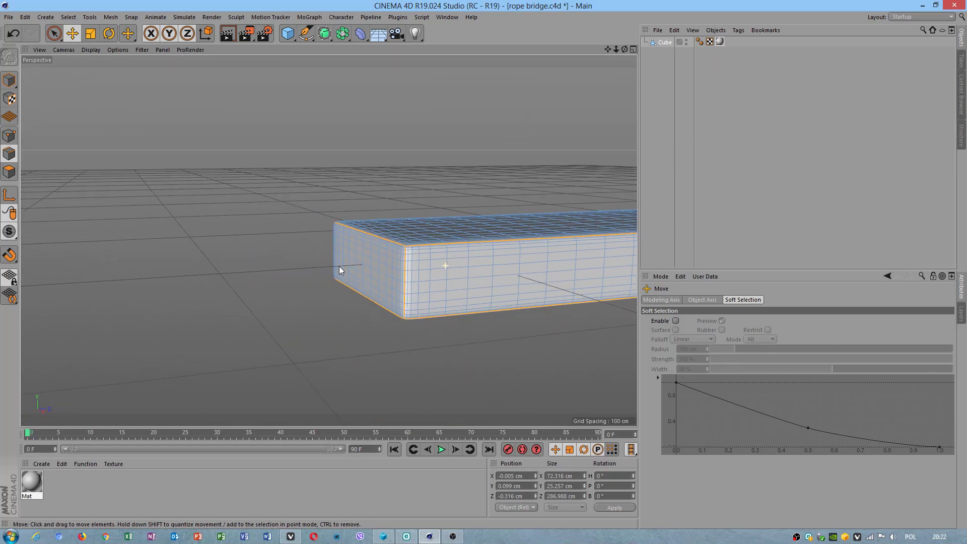
Check the selected seam edges around the plank and switch the workspace to the BP - UV Edit layout
{"action": "middle_click_drag", "start_coordinate": [340, 265], "coordinate": [151, 262], "text": "alt"}
{"action": "left_click_drag", "start_coordinate": [515, 257], "coordinate": [405, 231], "text": "alt"}
{"action": "middle_click_drag", "start_coordinate": [540, 264], "coordinate": [216, 312], "text": "alt"}
{"action": "left_click_drag", "start_coordinate": [430, 221], "coordinate": [448, 267], "text": "alt"}
{"action": "left_click", "coordinate": [940, 17]}
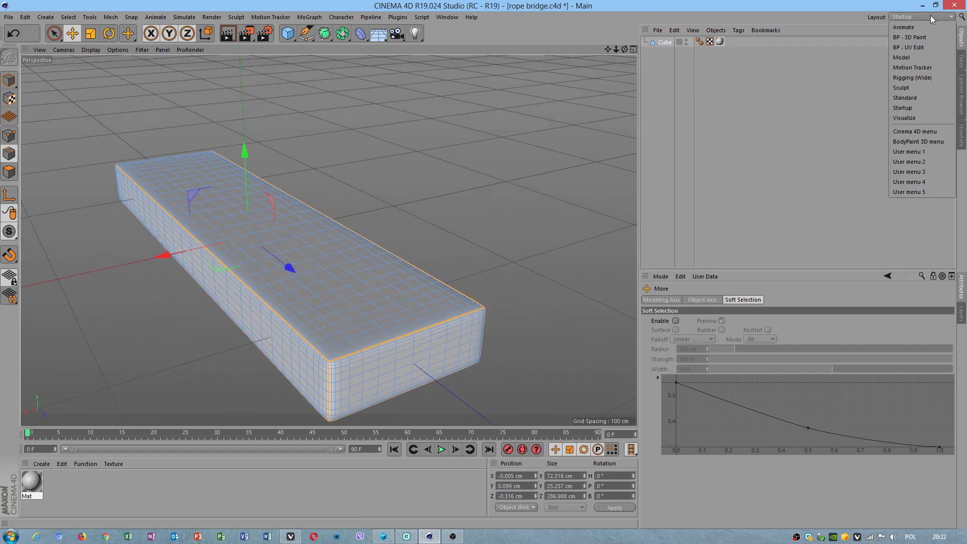
{"action": "left_click", "coordinate": [914, 50]}
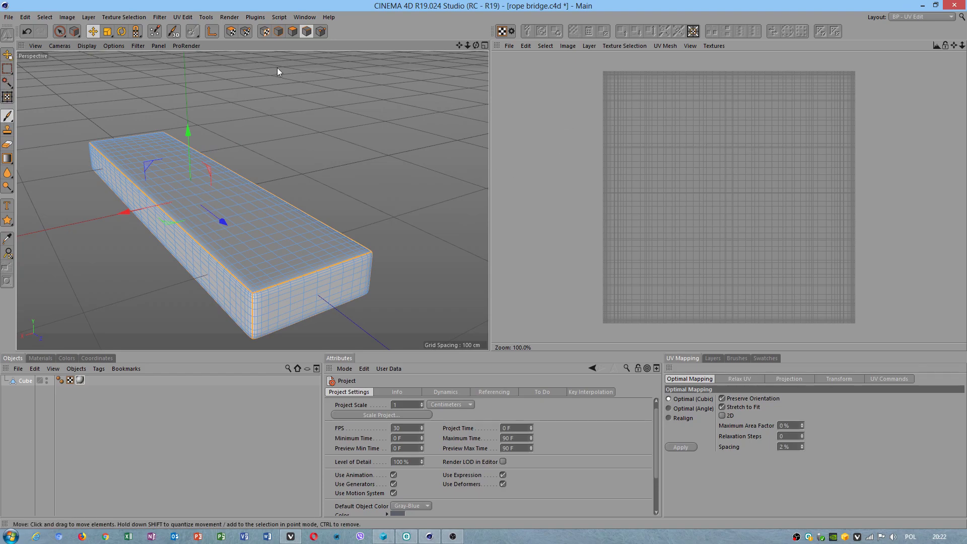
Select all of the plank's polygons so that its whole UV mesh is selected
{"action": "left_click", "coordinate": [231, 32]}
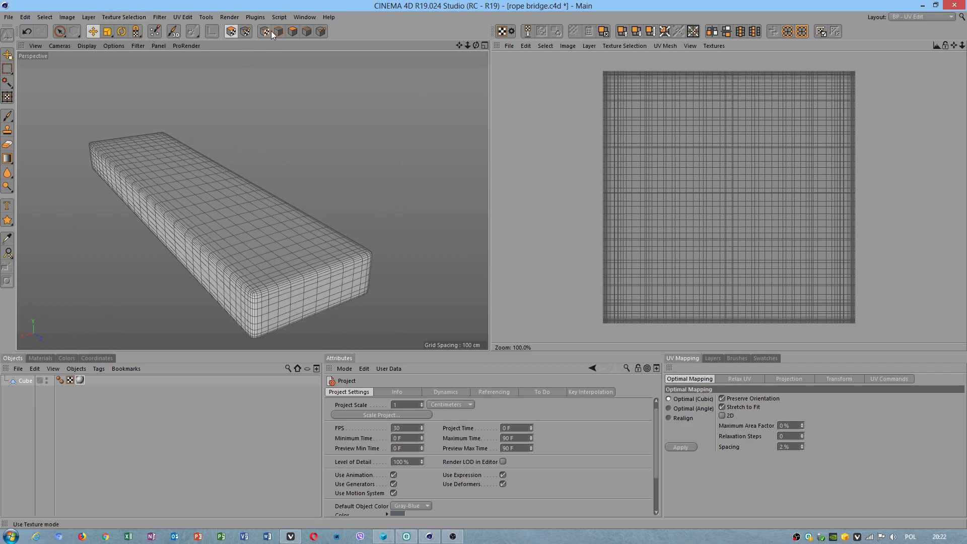
{"action": "left_click", "coordinate": [293, 32]}
{"action": "left_click", "coordinate": [207, 190]}
{"action": "key", "text": "ctrl+a"}
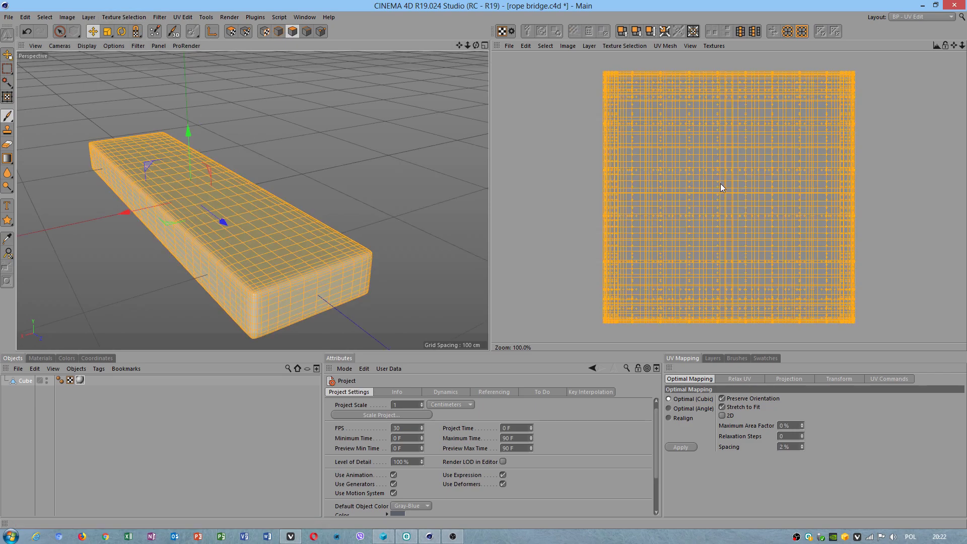
{"action": "left_click", "coordinate": [234, 33]}
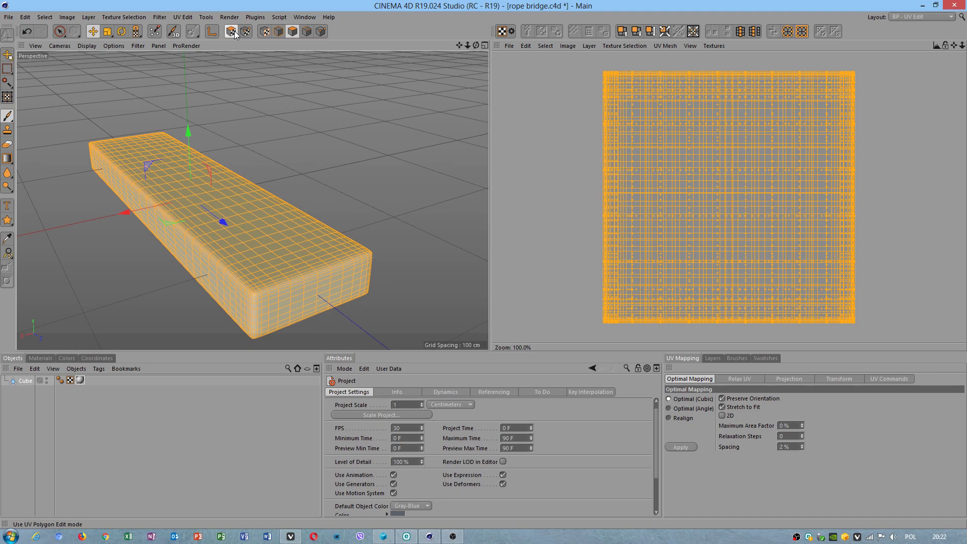
Return to edge editing and relax the UVs using LSCM with Pin Border Points and Cut Selected Edges enabled
{"action": "left_click", "coordinate": [307, 32]}
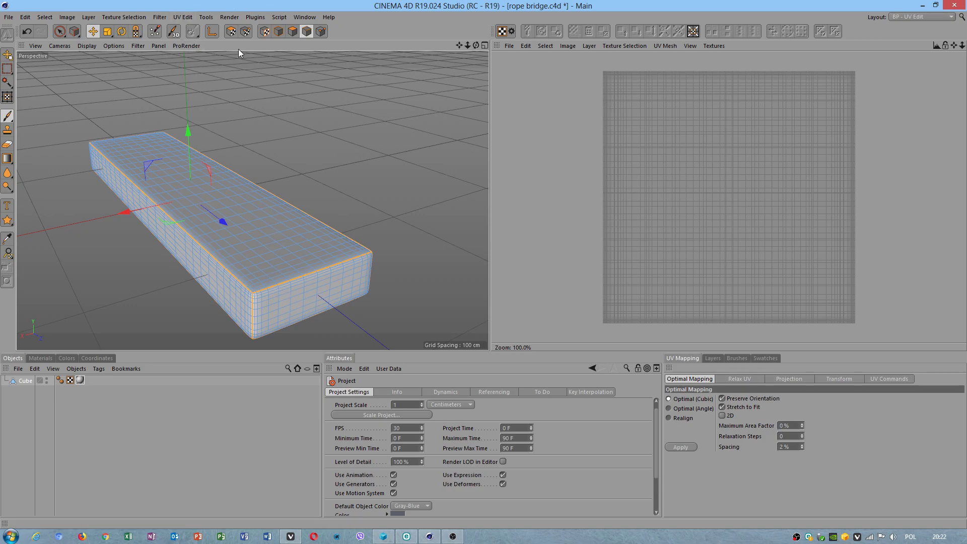
{"action": "left_click", "coordinate": [739, 379]}
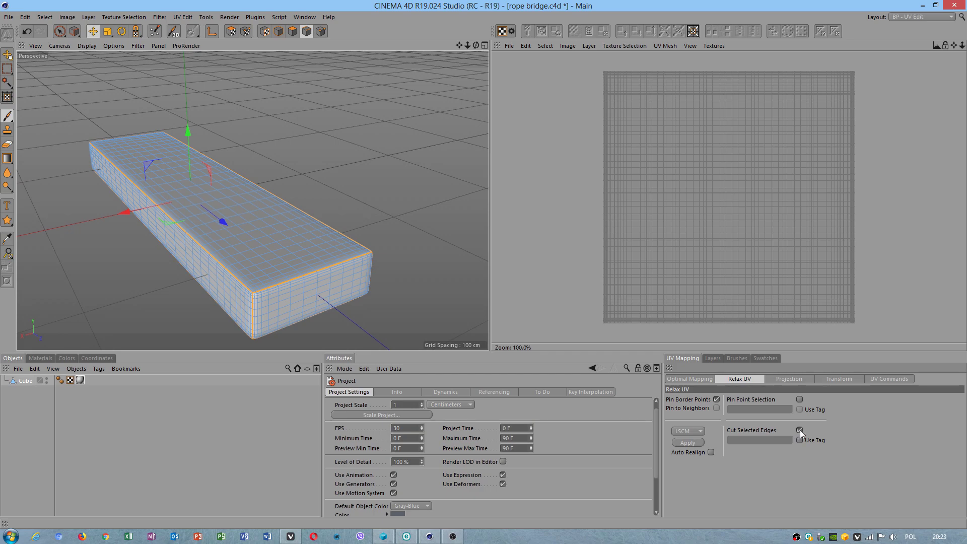
{"action": "left_click", "coordinate": [688, 442]}
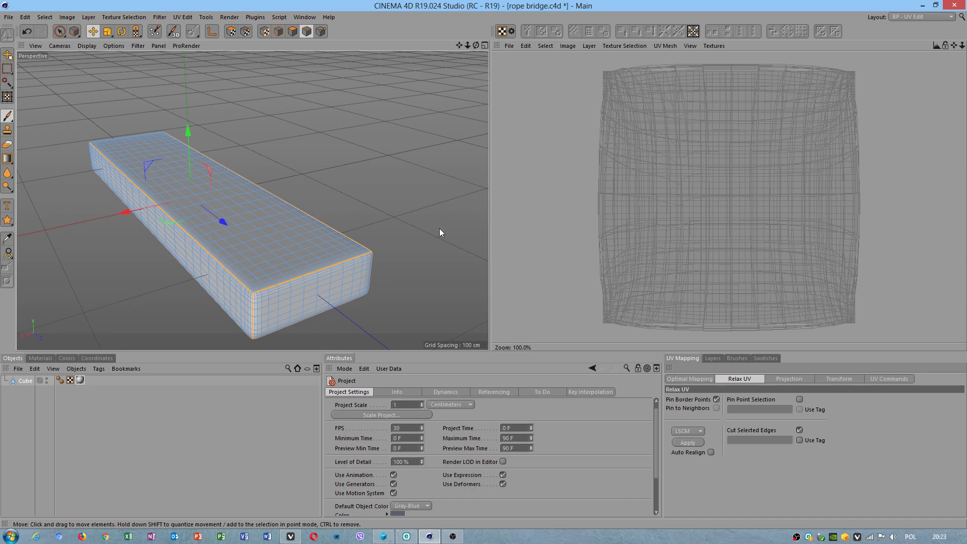
Switch to UV polygon editing and scale the whole UV mesh up slightly
{"action": "left_click", "coordinate": [234, 31]}
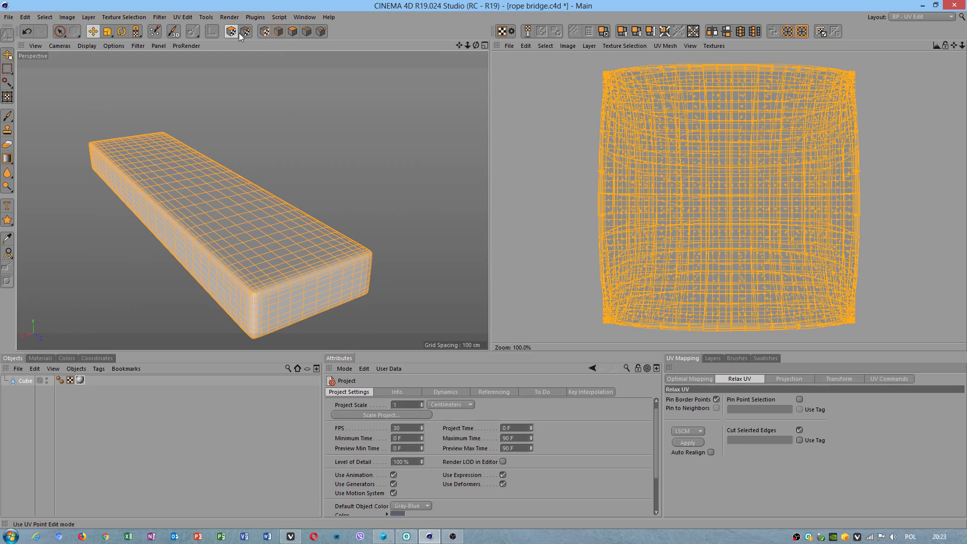
{"action": "key", "text": "t"}
{"action": "left_click_drag", "start_coordinate": [720, 202], "coordinate": [717, 196]}
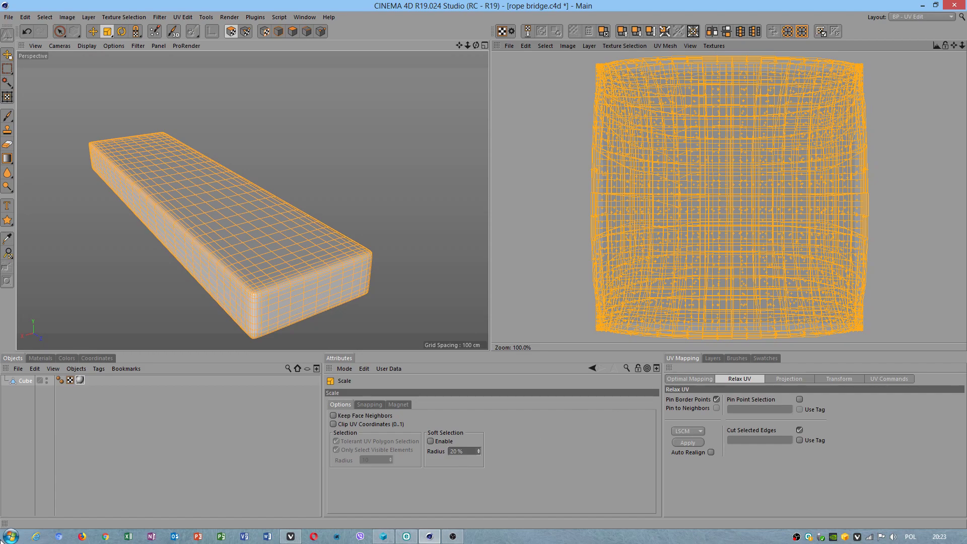
{"action": "left_click", "coordinate": [10, 535]}
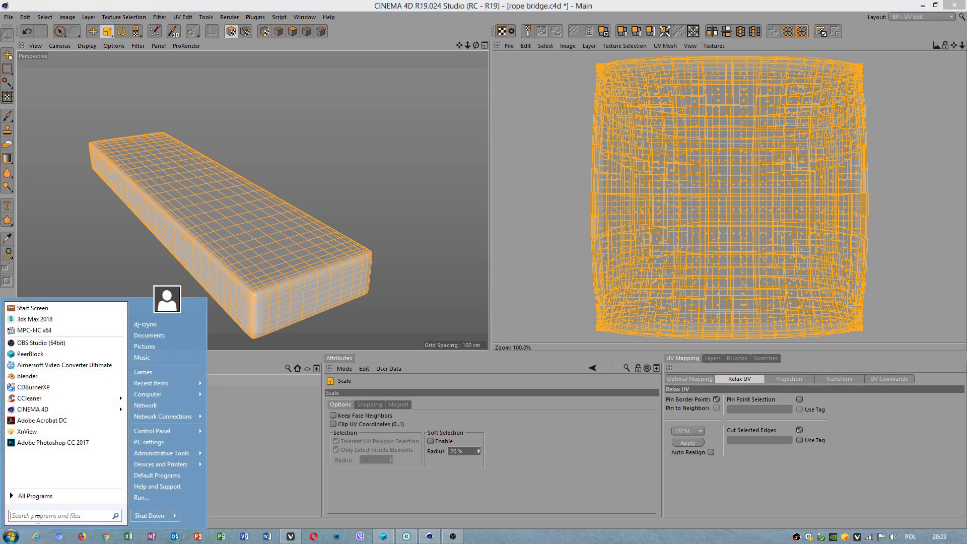
{"action": "type", "text": "T"}
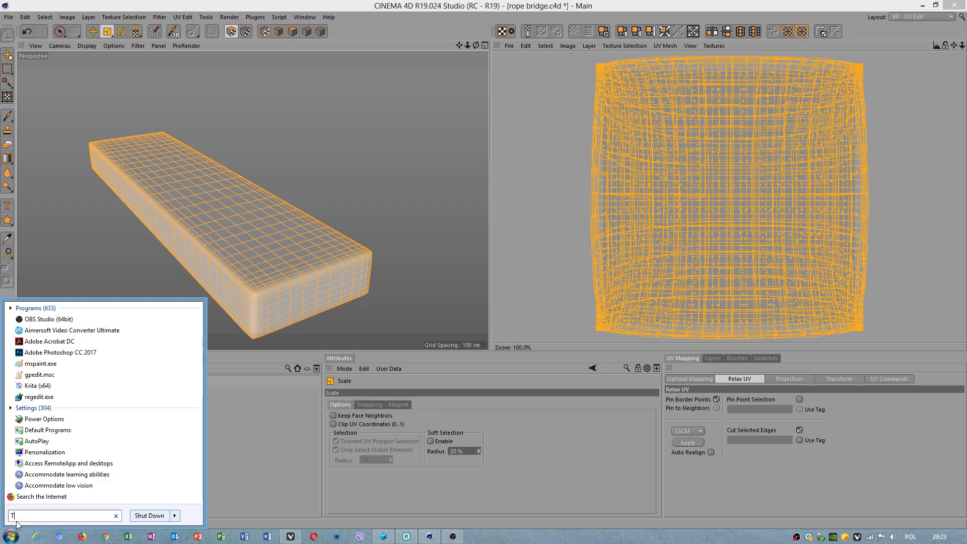
{"action": "left_click", "coordinate": [424, 33]}
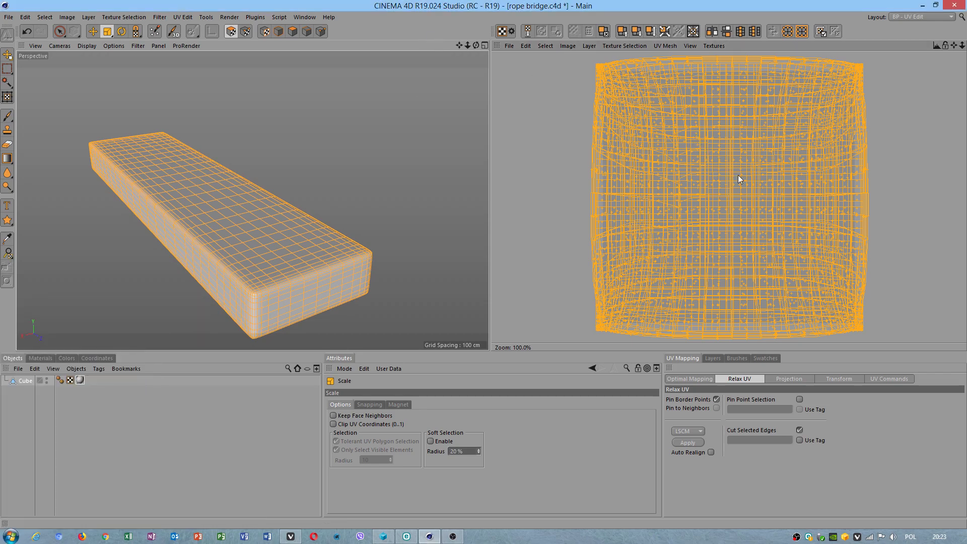
Bring up the Optimal Mapping settings for the plank's UVs
{"action": "left_click", "coordinate": [690, 378]}
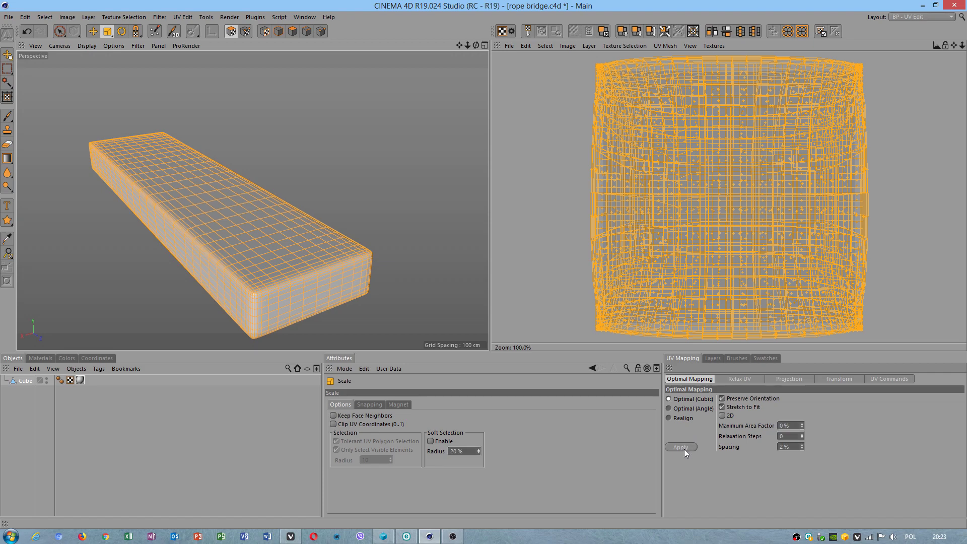
Switch to LibreOffice, write the letter T in a new Writer document at 385% zoom and return to Cinema 4D
{"action": "left_click", "coordinate": [11, 536]}
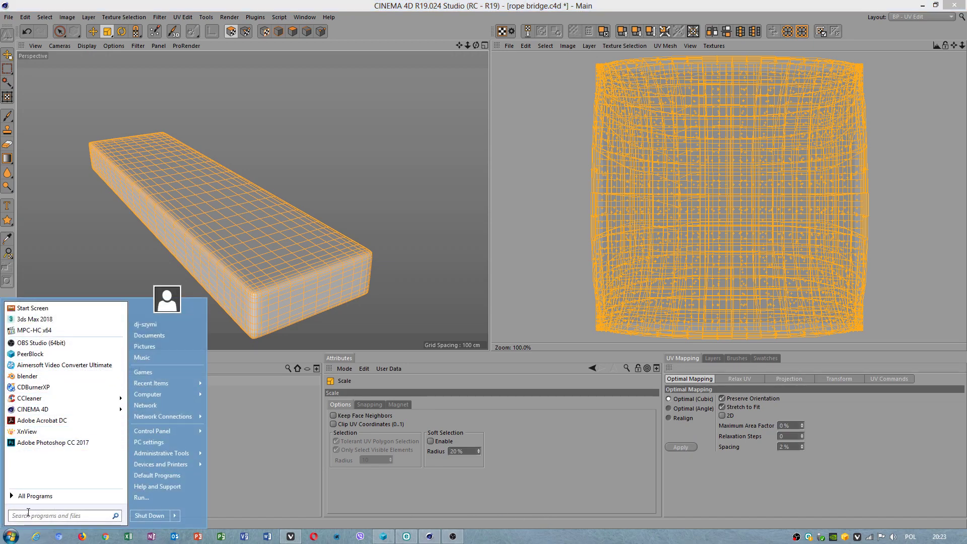
{"action": "type", "text": "libre"}
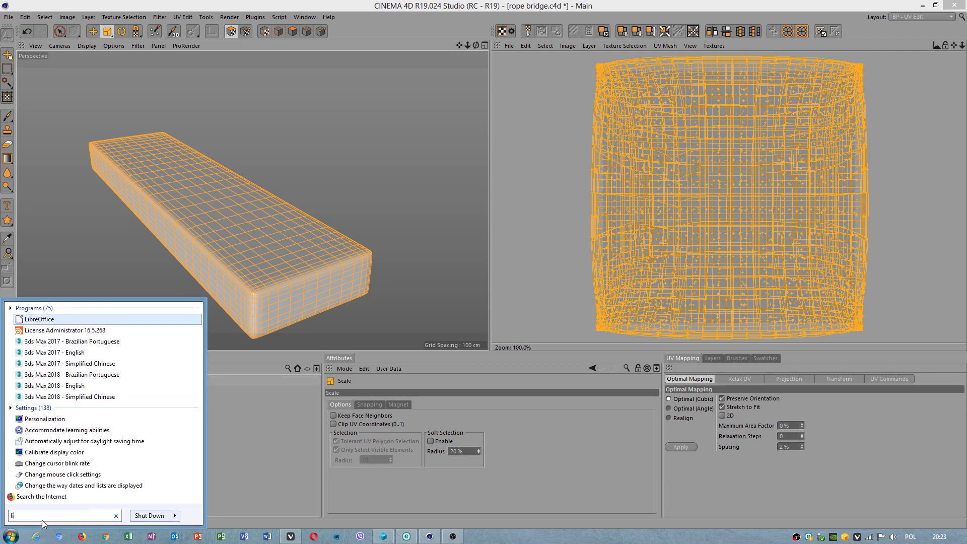
{"action": "left_click", "coordinate": [54, 320]}
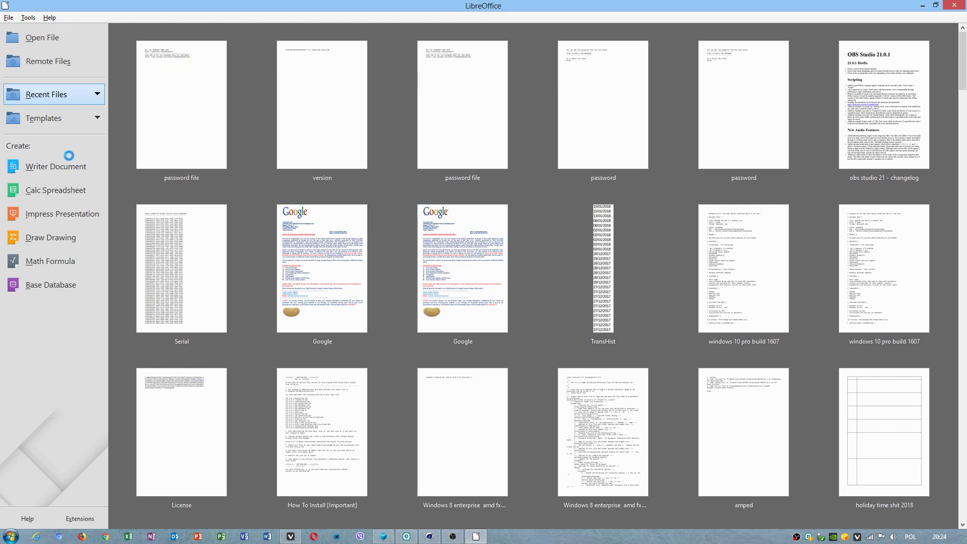
{"action": "left_click", "coordinate": [48, 167]}
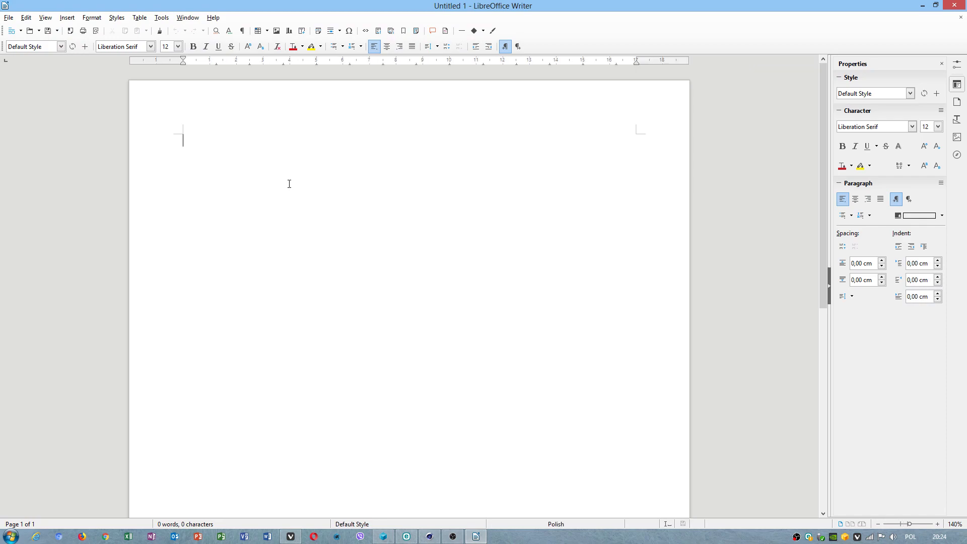
{"action": "left_click_drag", "start_coordinate": [909, 525], "coordinate": [923, 526]}
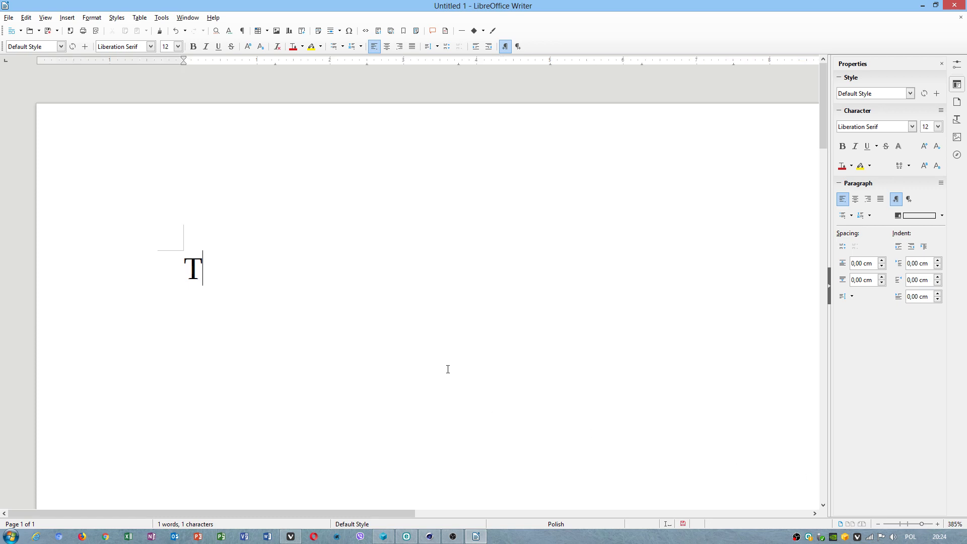
{"action": "key", "text": "alt+Tab"}
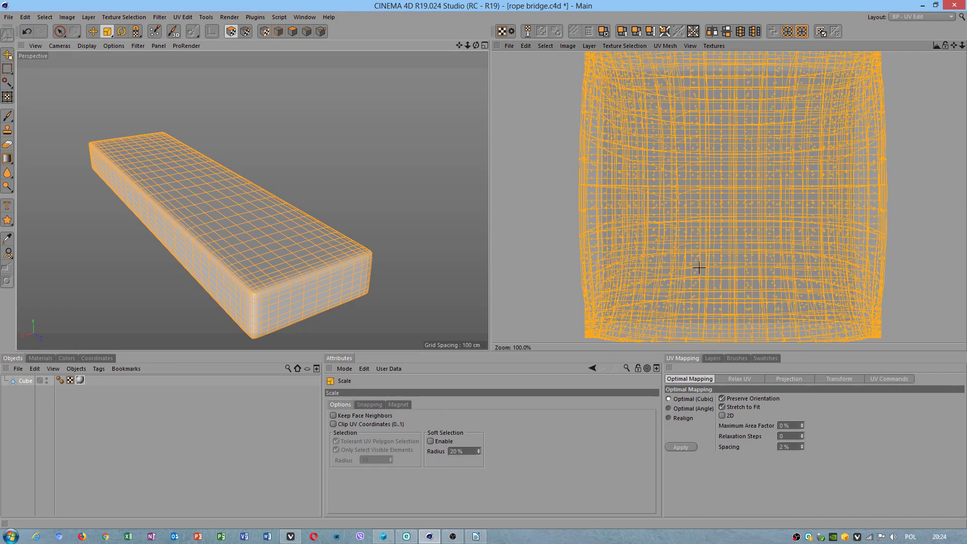
Unwrap the plank's UVs with Optimal (Cubic) mapping, using Preserve Orientation, Stretch to Fit and 2% spacing
{"action": "left_click", "coordinate": [680, 447]}
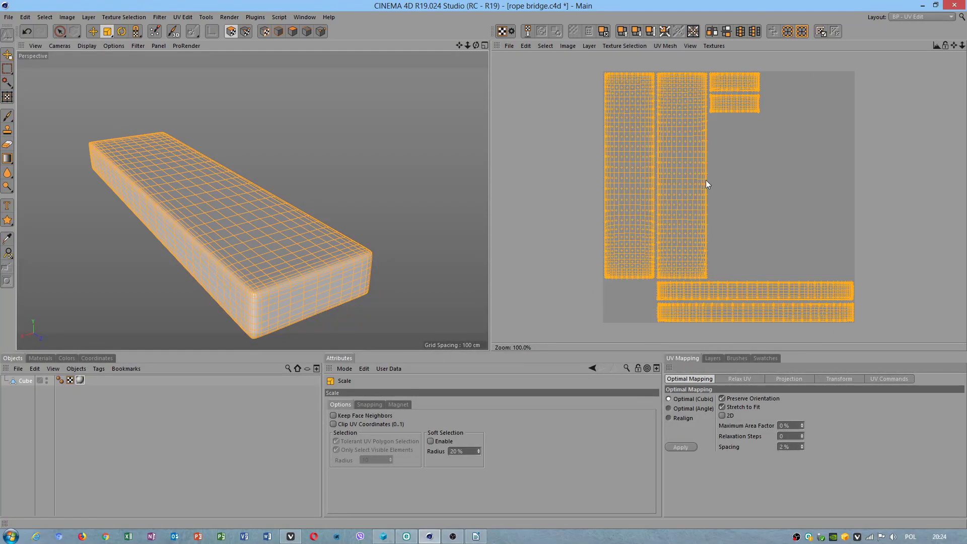
Switch to the Standard layout and activate polygon mode with the Move tool on the plank
{"action": "scroll", "coordinate": [688, 188], "scroll_direction": "up", "scroll_amount": 5}
{"action": "scroll", "coordinate": [682, 202], "scroll_direction": "down", "scroll_amount": 6}
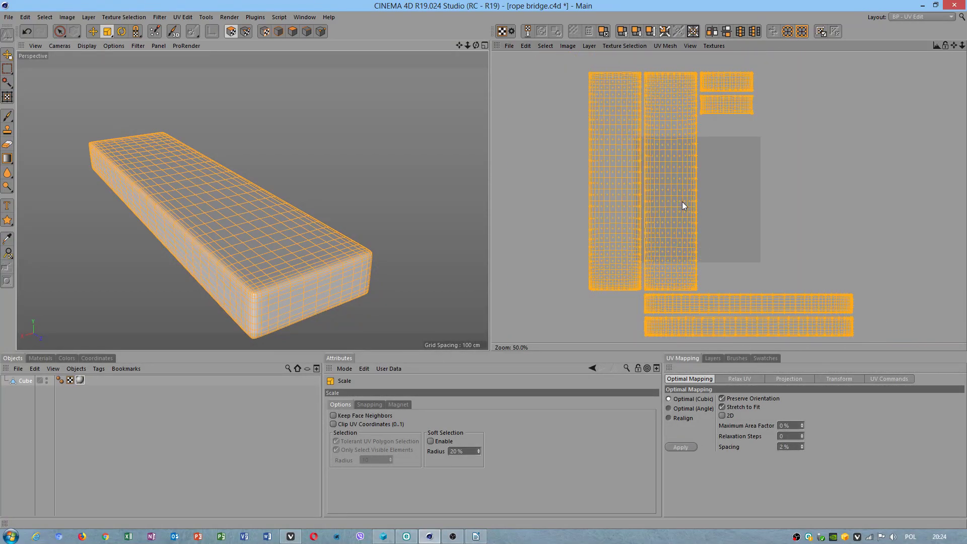
{"action": "scroll", "coordinate": [683, 201], "scroll_direction": "up", "scroll_amount": 5}
{"action": "left_click_drag", "start_coordinate": [681, 196], "coordinate": [680, 192]}
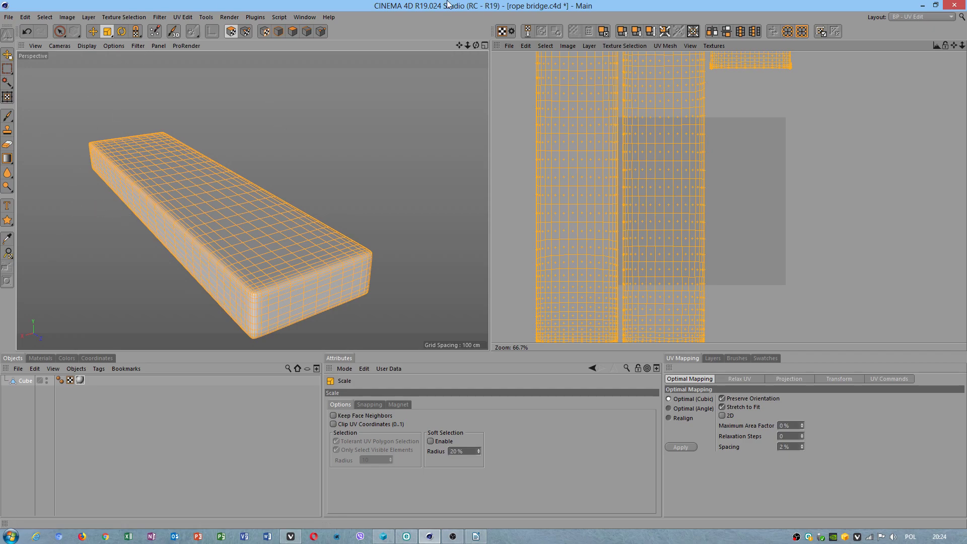
{"action": "left_click", "coordinate": [919, 17]}
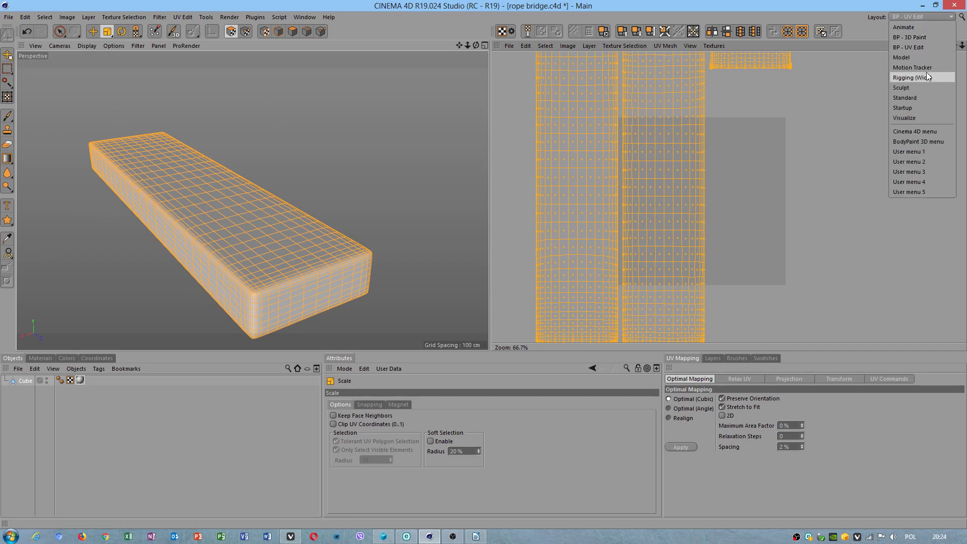
{"action": "left_click", "coordinate": [921, 99]}
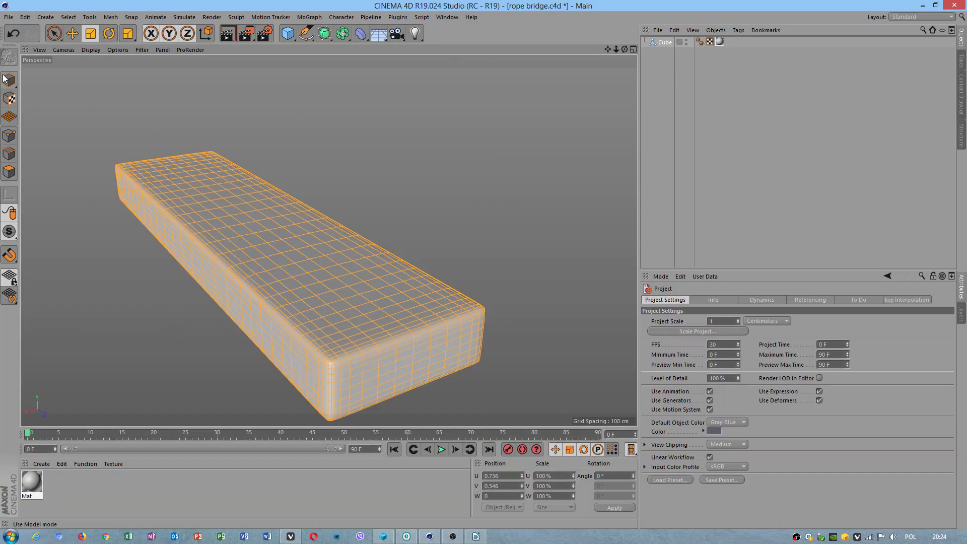
{"action": "left_click", "coordinate": [75, 33]}
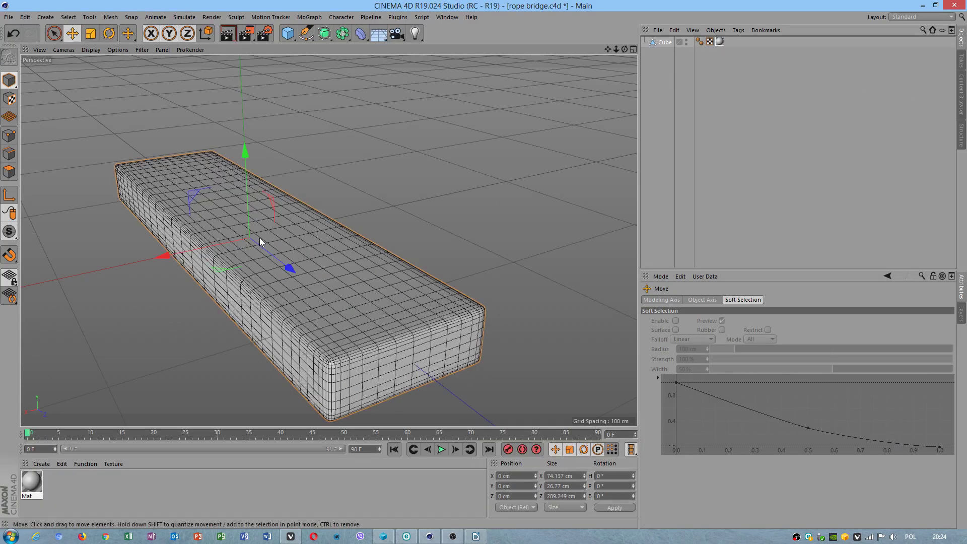
{"action": "left_click", "coordinate": [10, 171]}
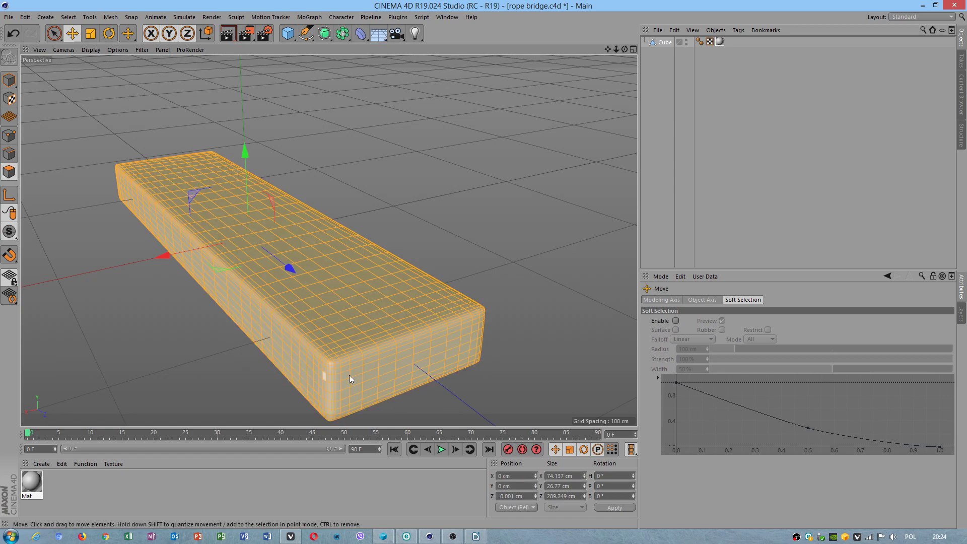
Load klon.jpg as the Color texture of the plank's material and copy the image to the project location
{"action": "double_click", "coordinate": [719, 42]}
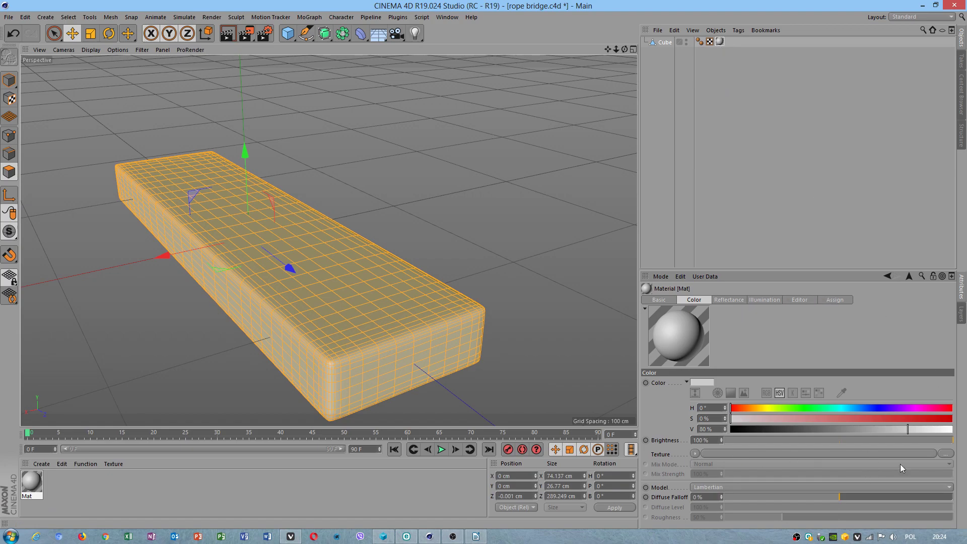
{"action": "left_click", "coordinate": [945, 453]}
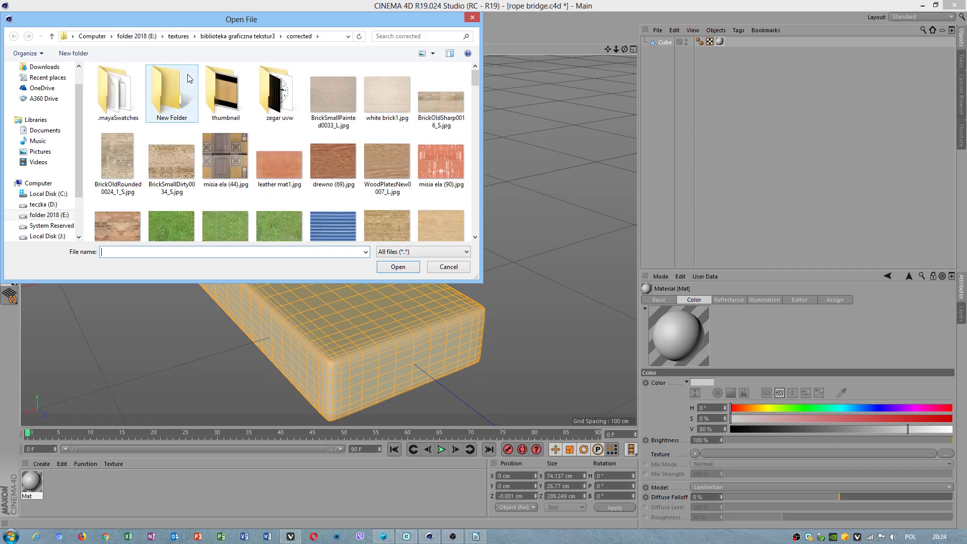
{"action": "left_click_drag", "start_coordinate": [479, 82], "coordinate": [486, 101]}
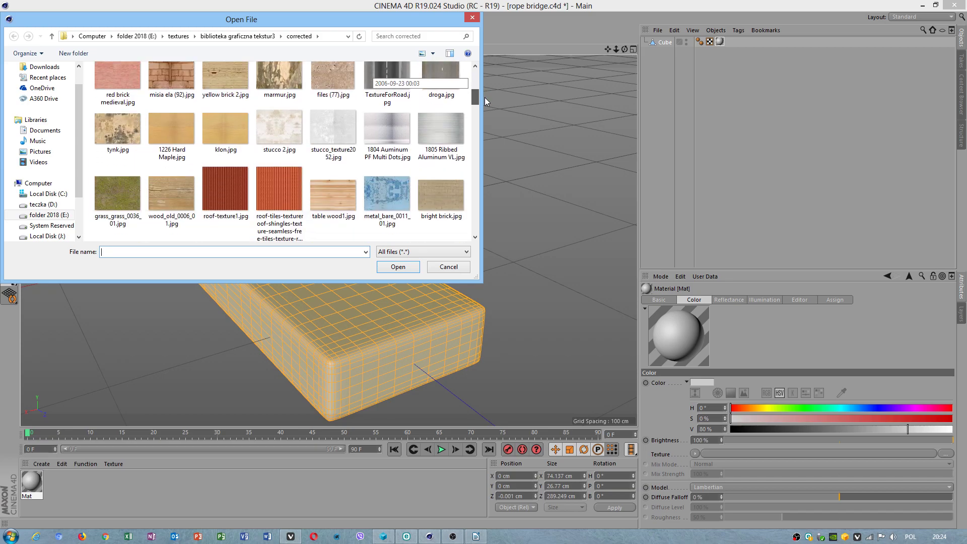
{"action": "left_click", "coordinate": [224, 130]}
{"action": "left_click", "coordinate": [398, 267]}
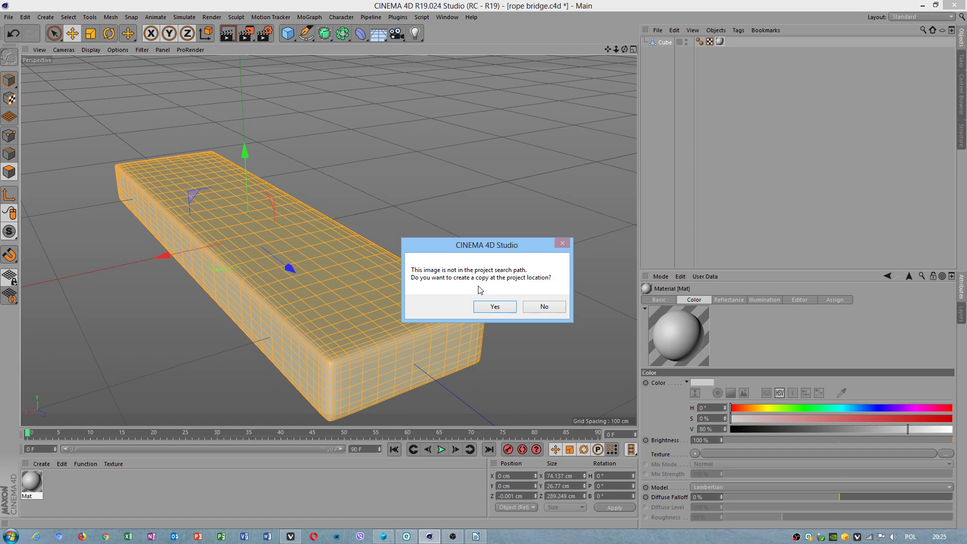
{"action": "left_click", "coordinate": [492, 308]}
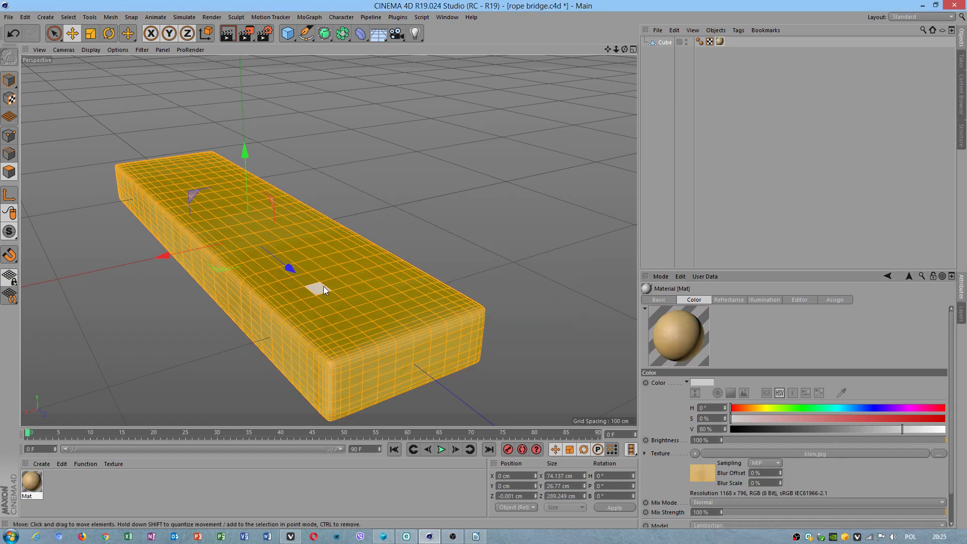
Deselect the plank's polygons and examine the wood texture on its top, side and end faces
{"action": "mouse_move", "coordinate": [434, 247]}
{"action": "left_mouse_down", "text": "alt"}
{"action": "mouse_move", "coordinate": [431, 274]}
{"action": "mouse_move", "coordinate": [374, 255]}
{"action": "mouse_move", "coordinate": [427, 242]}
{"action": "left_mouse_up", "text": "alt"}
{"action": "left_click", "coordinate": [456, 222]}
{"action": "right_click_drag", "start_coordinate": [431, 252], "coordinate": [454, 255], "text": "alt"}
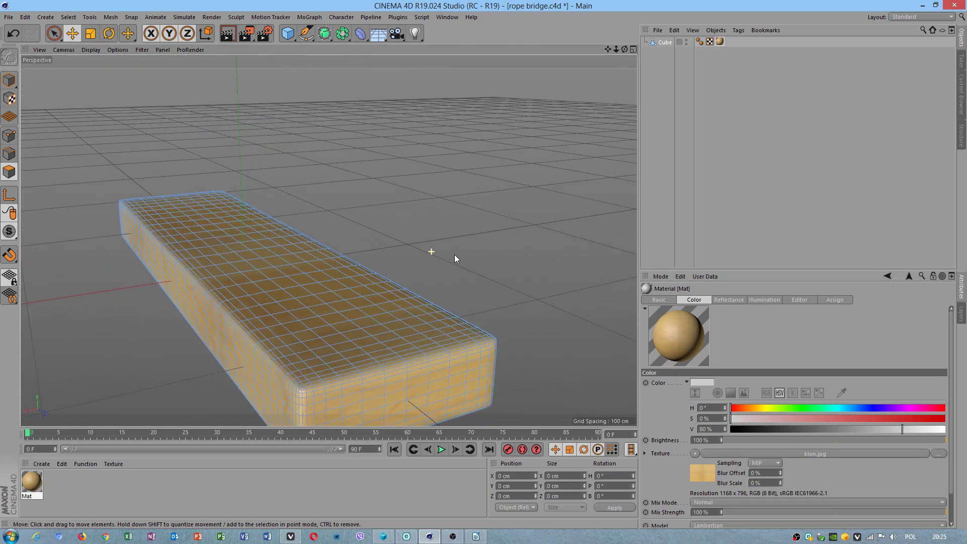
{"action": "middle_click_drag", "start_coordinate": [454, 254], "coordinate": [473, 200], "text": "alt"}
{"action": "left_click_drag", "start_coordinate": [385, 272], "coordinate": [451, 304], "text": "alt"}
{"action": "right_click_drag", "start_coordinate": [451, 304], "coordinate": [409, 298], "text": "alt"}
{"action": "left_click_drag", "start_coordinate": [409, 298], "coordinate": [348, 283], "text": "alt"}
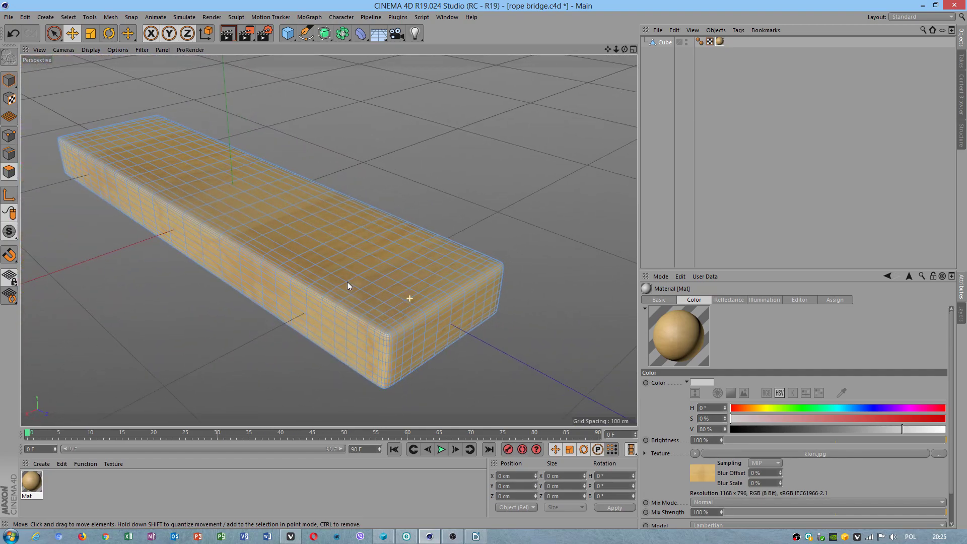
{"action": "mouse_move", "coordinate": [384, 319]}
{"action": "right_mouse_down", "text": "alt"}
{"action": "mouse_move", "coordinate": [443, 318]}
{"action": "mouse_move", "coordinate": [389, 316]}
{"action": "right_mouse_up", "text": "alt"}
{"action": "left_click", "coordinate": [378, 313]}
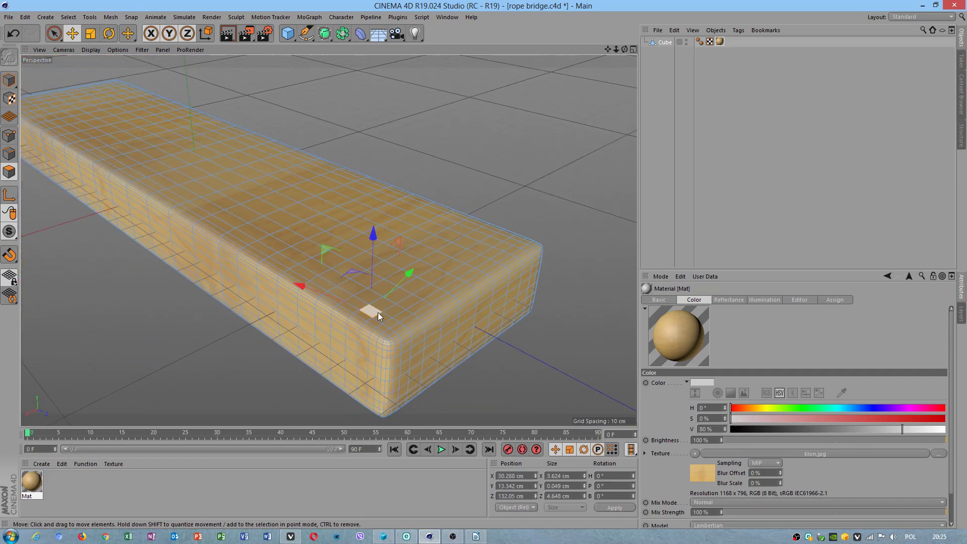
{"action": "left_click_drag", "start_coordinate": [401, 304], "coordinate": [443, 291], "text": "alt"}
{"action": "right_click_drag", "start_coordinate": [353, 302], "coordinate": [427, 290], "text": "alt"}
{"action": "left_click", "coordinate": [423, 278], "text": "shift"}
{"action": "left_click", "coordinate": [445, 240], "text": "shift"}
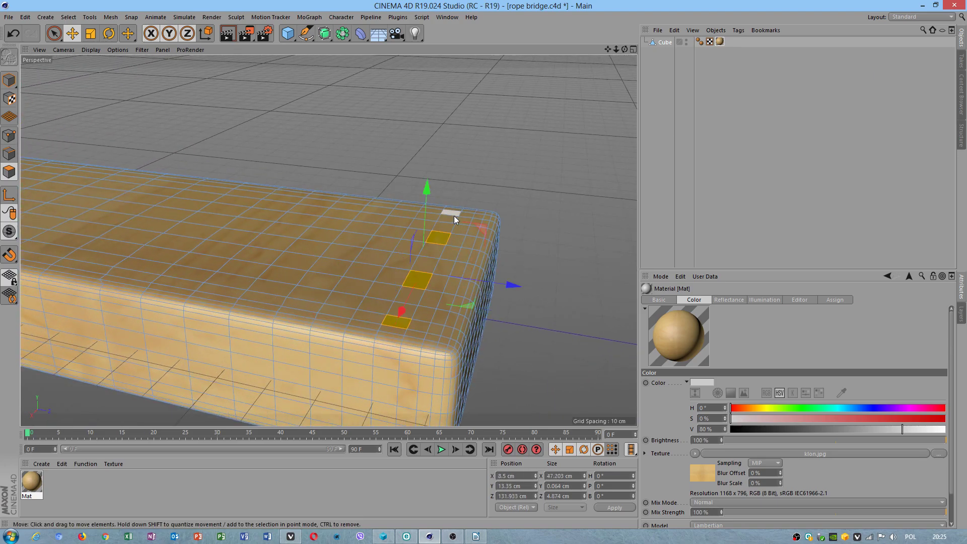
{"action": "left_click_drag", "start_coordinate": [395, 288], "coordinate": [443, 280], "text": "alt"}
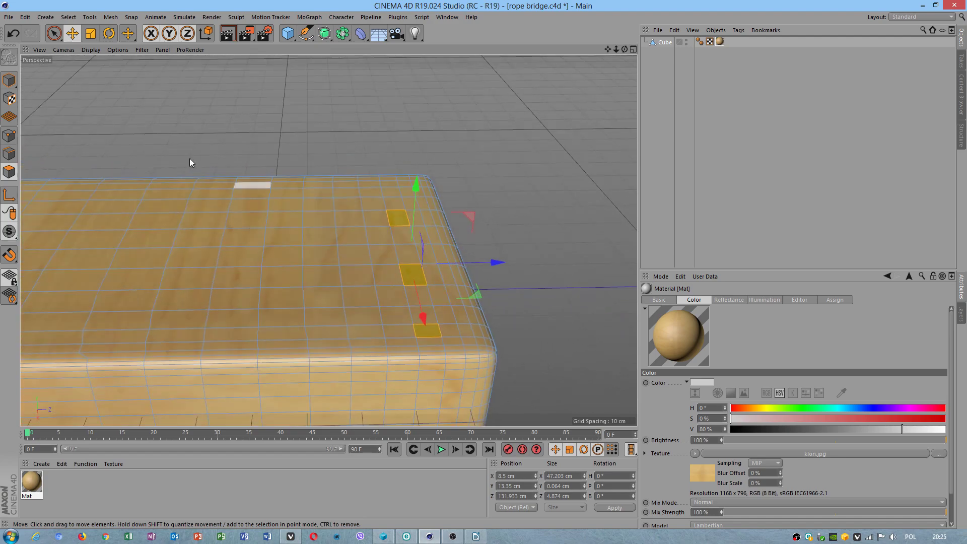
Select a two-polygon-wide strip across the plank's top near one end with Live Selection
{"action": "left_click", "coordinate": [54, 33]}
{"action": "left_click", "coordinate": [308, 93]}
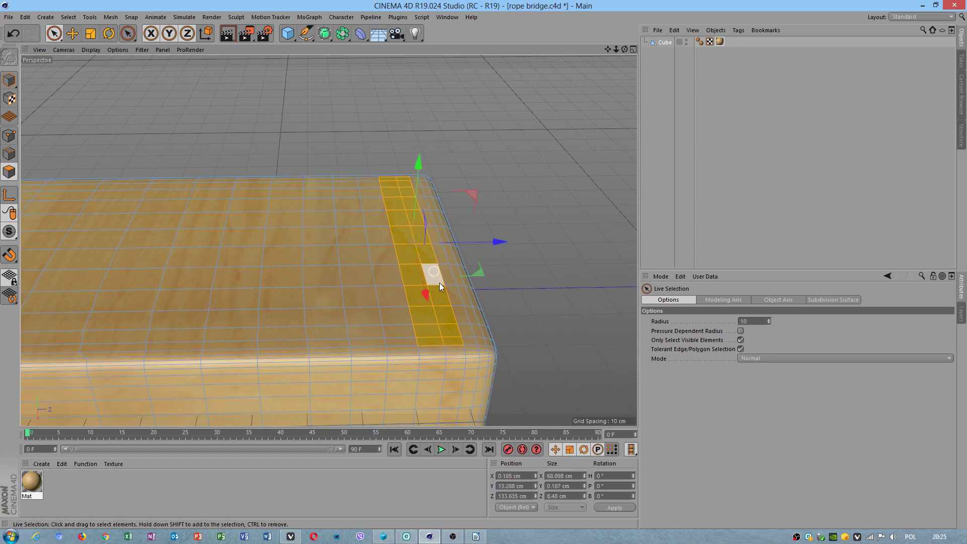
{"action": "right_click", "coordinate": [429, 301]}
{"action": "left_click", "coordinate": [449, 33]}
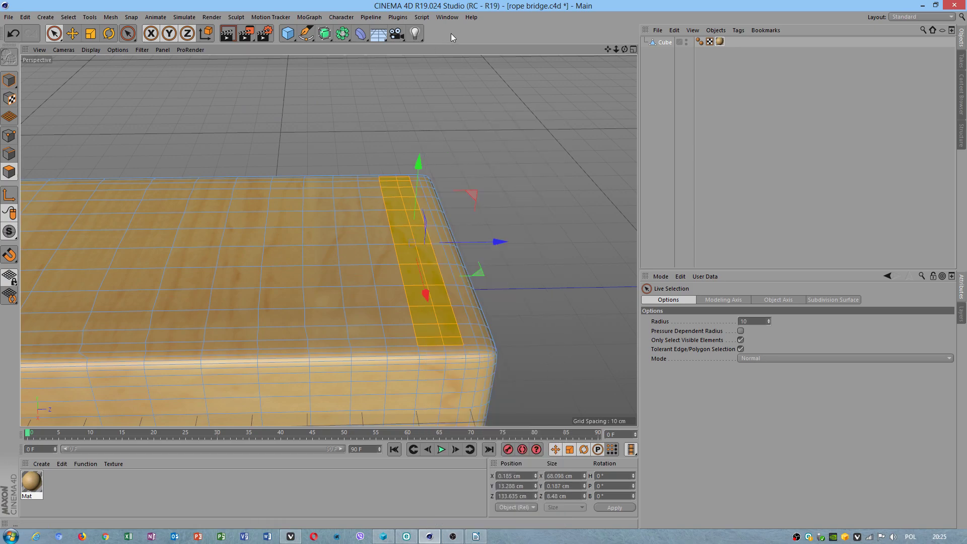
Add the matching two-polygon-wide strip across the top at the plank's opposite end to the selection
{"action": "right_click_drag", "start_coordinate": [399, 239], "coordinate": [306, 243], "text": "alt"}
{"action": "middle_click_drag", "start_coordinate": [306, 243], "coordinate": [415, 236], "text": "alt"}
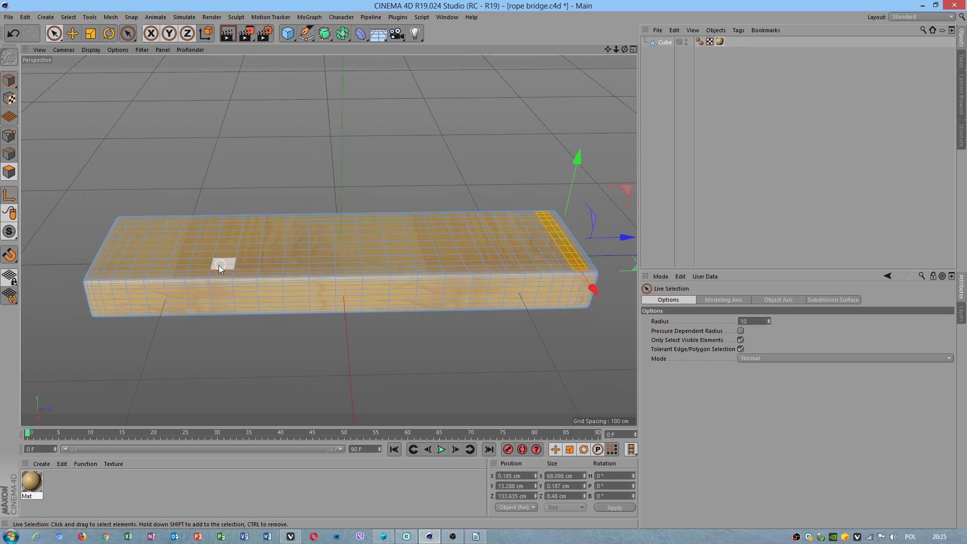
{"action": "scroll", "coordinate": [275, 252], "scroll_direction": "up", "scroll_amount": 8}
{"action": "left_click_drag", "start_coordinate": [295, 250], "coordinate": [291, 192]}
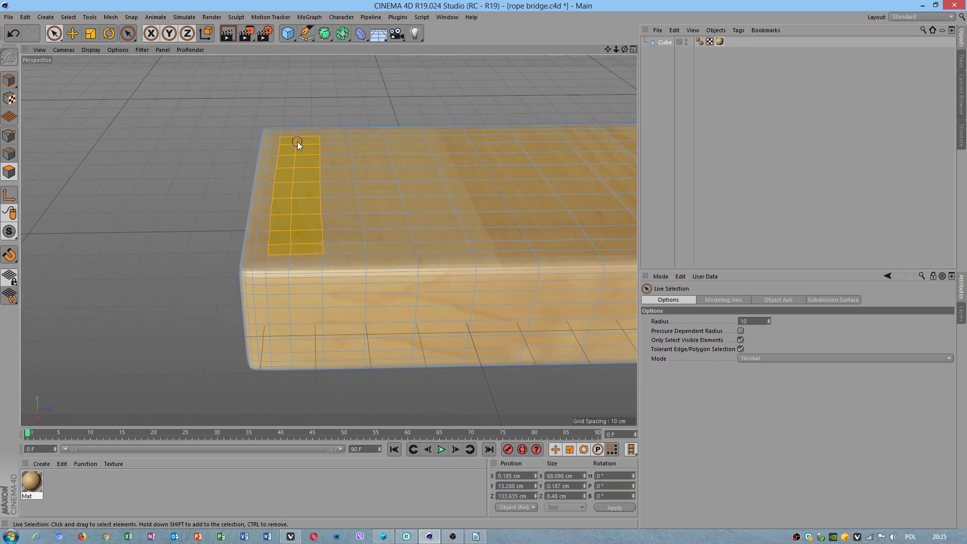
{"action": "key", "text": "e"}
Extrude both selected strips upward into raised end walls reaching a height of about Y 40 cm
{"action": "scroll", "coordinate": [443, 254], "scroll_direction": "down", "scroll_amount": 8}
{"action": "left_click_drag", "start_coordinate": [443, 256], "coordinate": [469, 240], "text": "alt"}
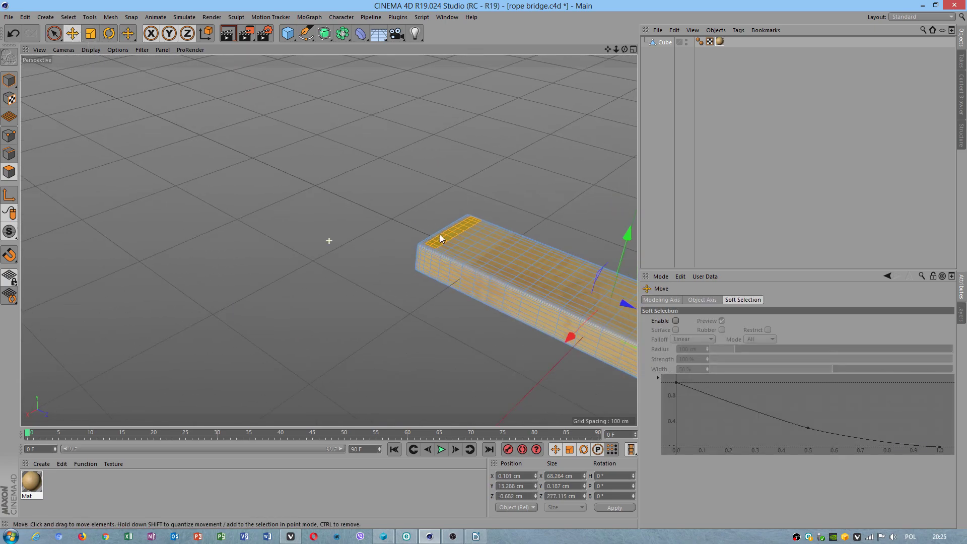
{"action": "middle_click_drag", "start_coordinate": [470, 240], "coordinate": [373, 227], "text": "alt"}
{"action": "scroll", "coordinate": [374, 279], "scroll_direction": "up", "scroll_amount": 3}
{"action": "middle_click_drag", "start_coordinate": [374, 279], "coordinate": [362, 229], "text": "alt"}
{"action": "right_click_drag", "start_coordinate": [392, 246], "coordinate": [387, 246], "text": "alt"}
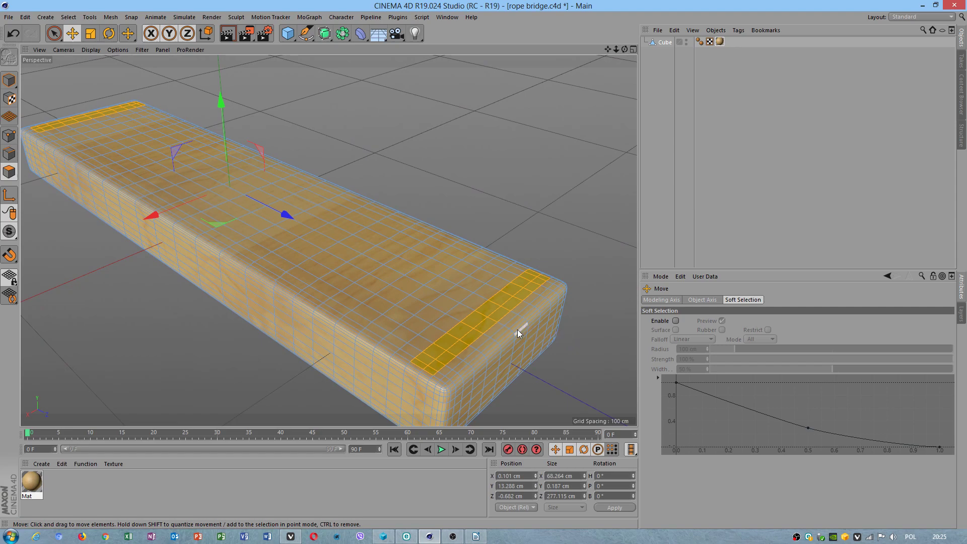
{"action": "right_click", "coordinate": [486, 322]}
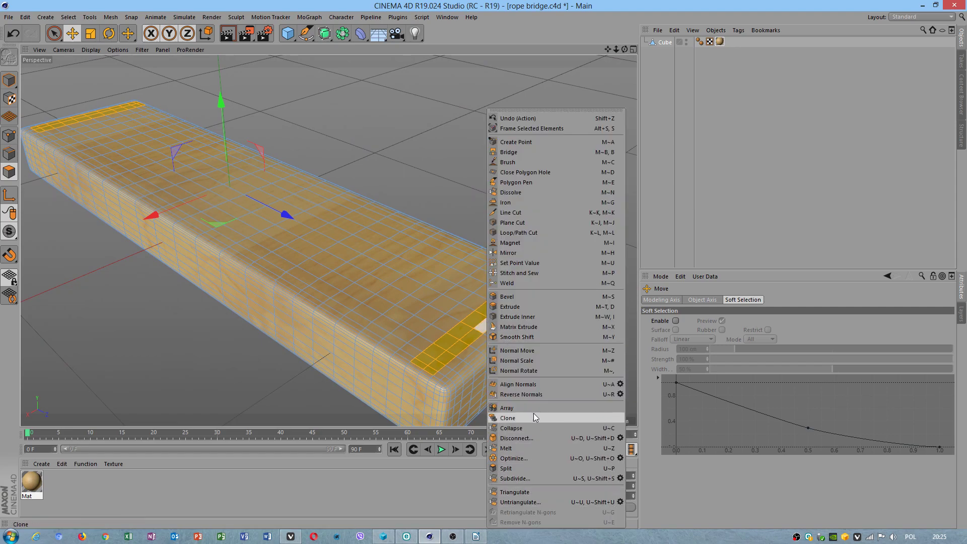
{"action": "left_click", "coordinate": [509, 306]}
{"action": "left_click_drag", "start_coordinate": [502, 315], "coordinate": [499, 262]}
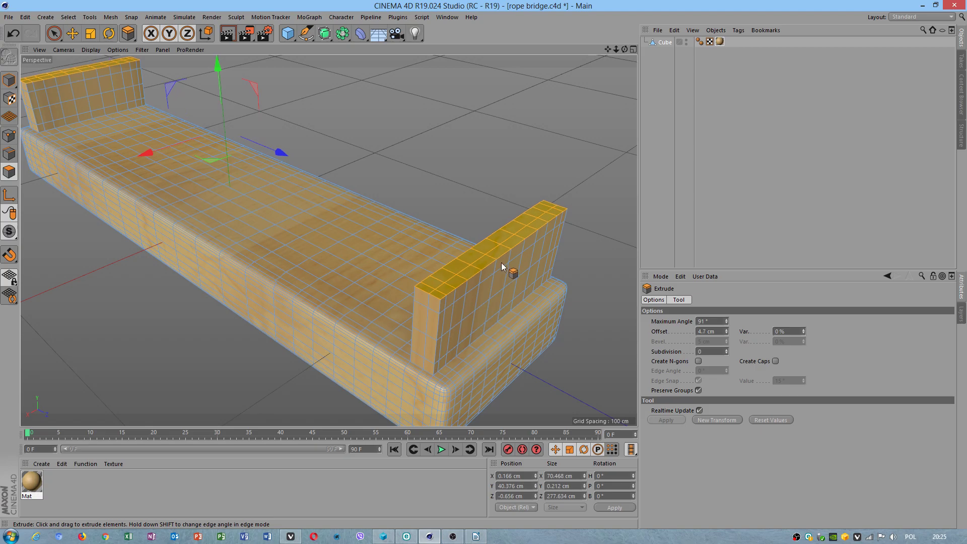
{"action": "mouse_move", "coordinate": [330, 174]}
{"action": "left_mouse_down", "text": "alt"}
{"action": "mouse_move", "coordinate": [318, 158]}
{"action": "mouse_move", "coordinate": [348, 171]}
{"action": "left_mouse_up", "text": "alt"}
Detach the selection commands as a floating palette and grow the polygon selection down over both raised end walls
{"action": "left_click", "coordinate": [73, 33]}
{"action": "left_click_drag", "start_coordinate": [429, 286], "coordinate": [499, 268], "text": "alt"}
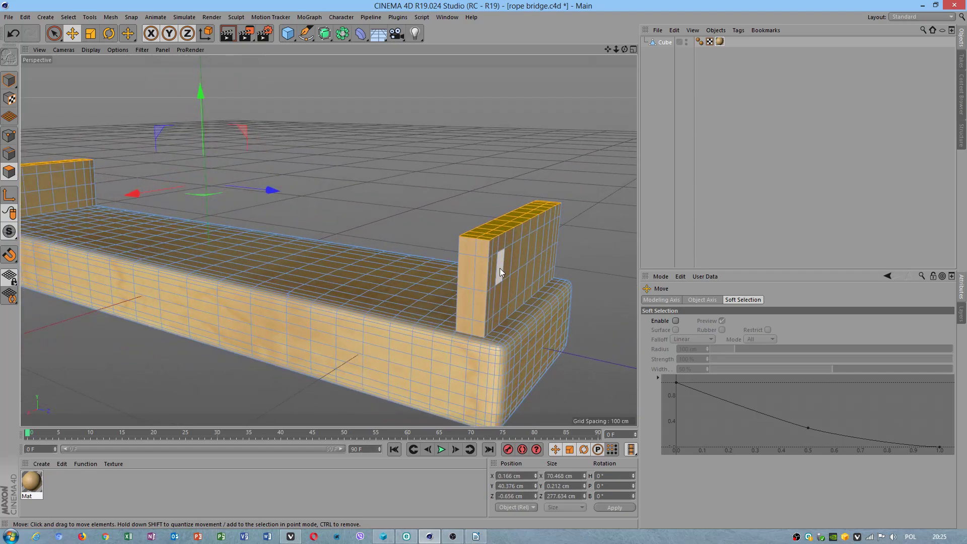
{"action": "left_click", "coordinate": [45, 17]}
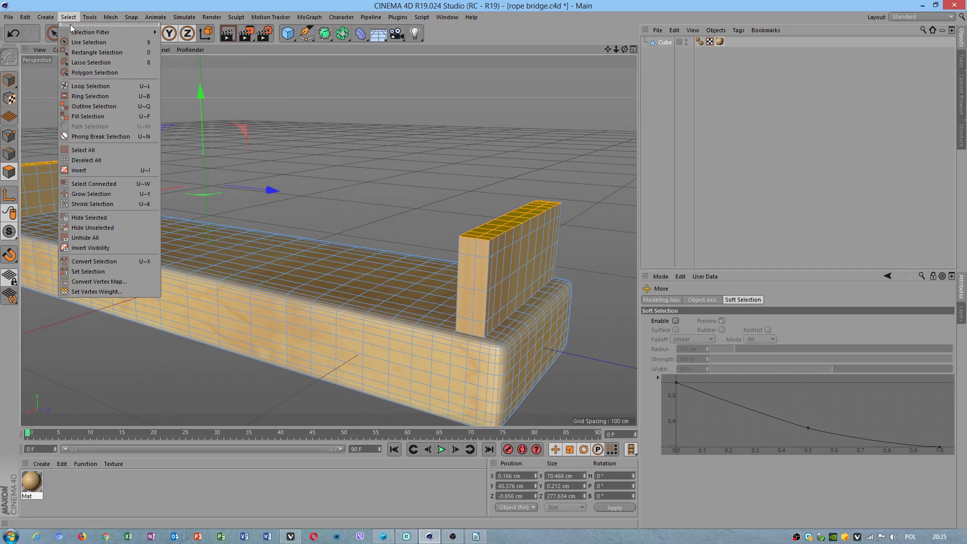
{"action": "left_click", "coordinate": [93, 24]}
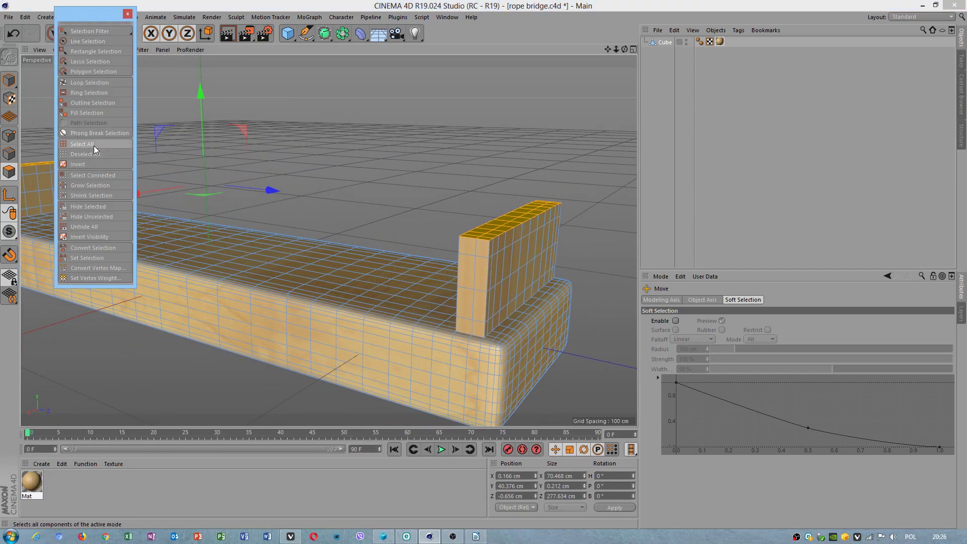
{"action": "left_click", "coordinate": [96, 185]}
{"action": "left_click", "coordinate": [96, 185]}
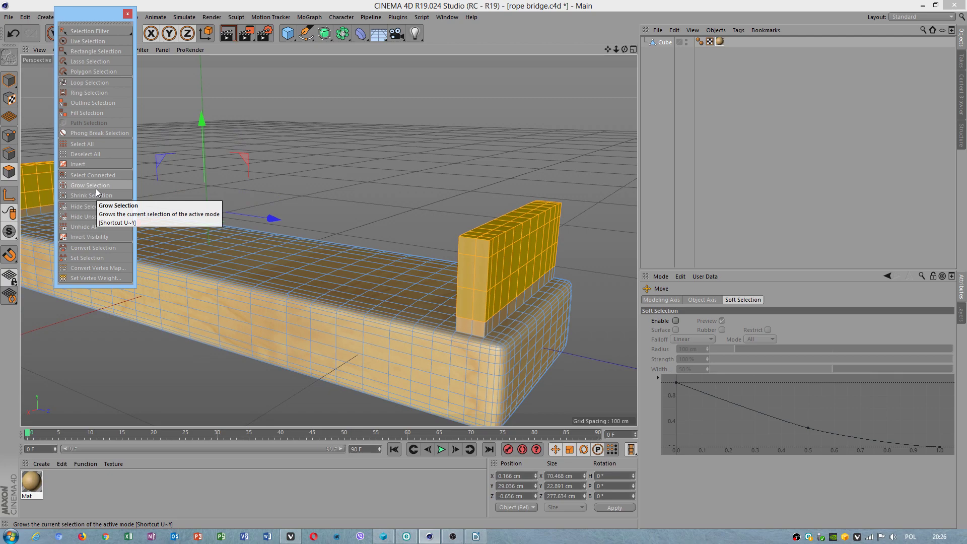
Smooth the selected end walls with the Iron tool at 100% and move them down slightly
{"action": "right_click", "coordinate": [512, 223]}
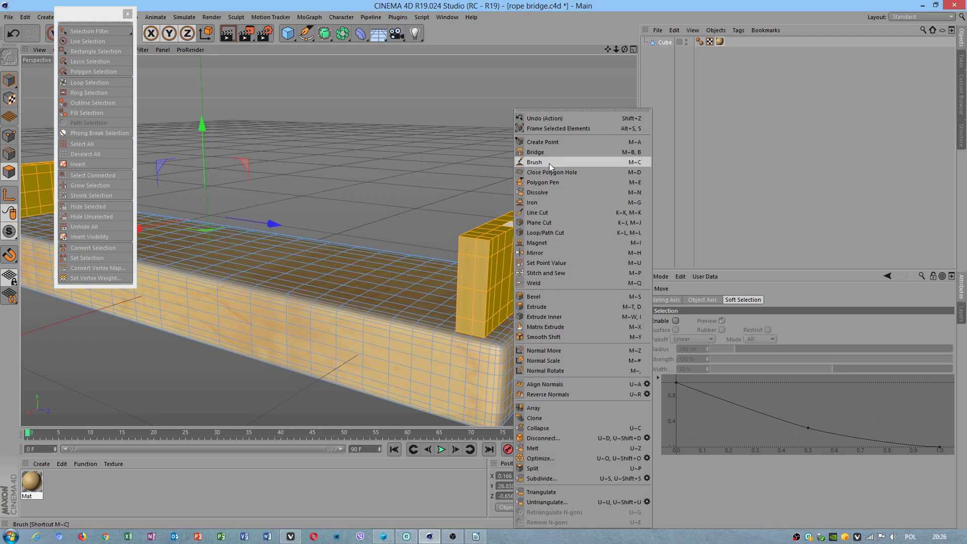
{"action": "left_click", "coordinate": [538, 204]}
{"action": "left_click_drag", "start_coordinate": [502, 252], "coordinate": [554, 251]}
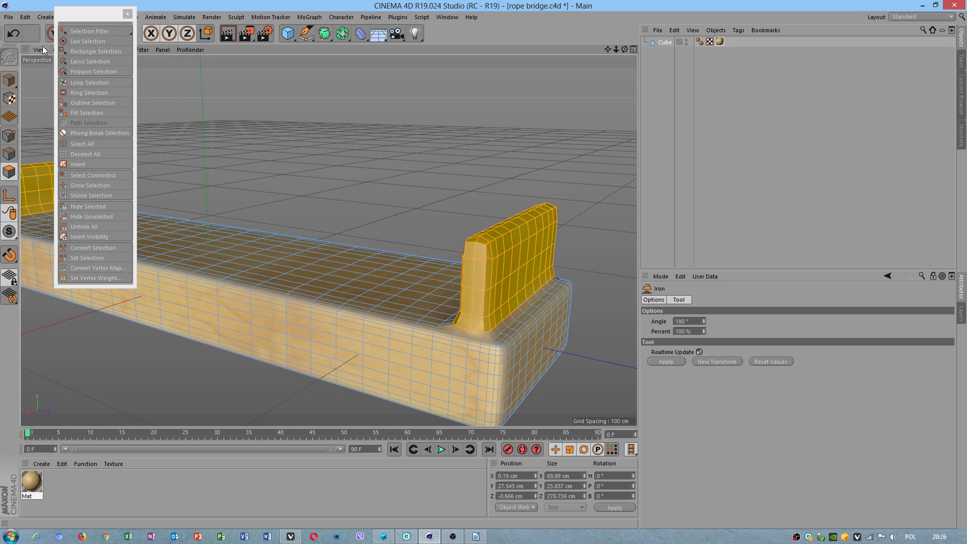
{"action": "left_click_drag", "start_coordinate": [83, 15], "coordinate": [130, 31]}
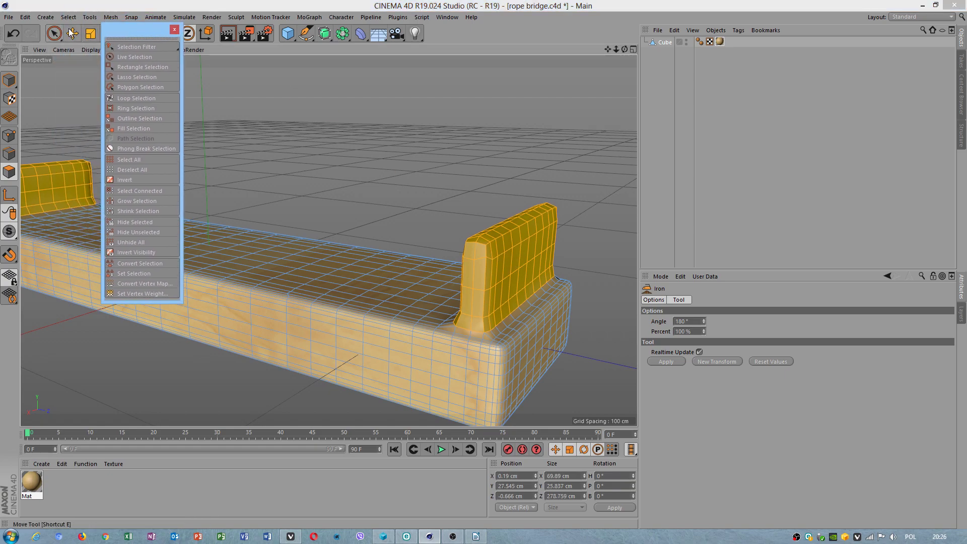
{"action": "left_click", "coordinate": [72, 33]}
{"action": "left_click_drag", "start_coordinate": [207, 155], "coordinate": [207, 159]}
In edge mode, select the consecutive edges running lengthwise along the middle of one end wall's top
{"action": "left_click_drag", "start_coordinate": [528, 252], "coordinate": [553, 262], "text": "alt"}
{"action": "right_click_drag", "start_coordinate": [534, 244], "coordinate": [578, 242], "text": "alt"}
{"action": "left_click_drag", "start_coordinate": [579, 243], "coordinate": [32, 128], "text": "alt"}
{"action": "left_click", "coordinate": [9, 153]}
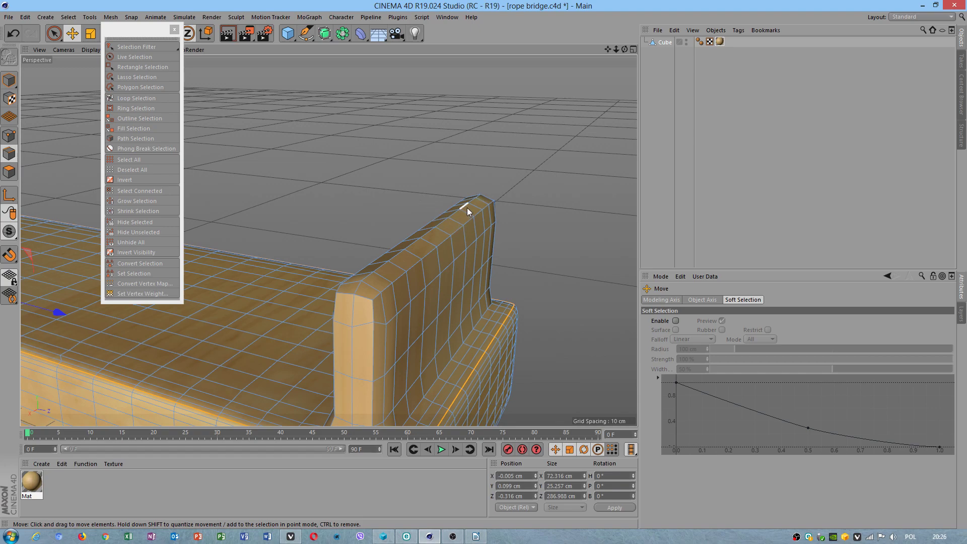
{"action": "left_click_drag", "start_coordinate": [464, 201], "coordinate": [465, 214], "text": "alt"}
{"action": "left_click", "coordinate": [481, 194]}
{"action": "left_click_drag", "start_coordinate": [461, 250], "coordinate": [491, 207], "text": "alt"}
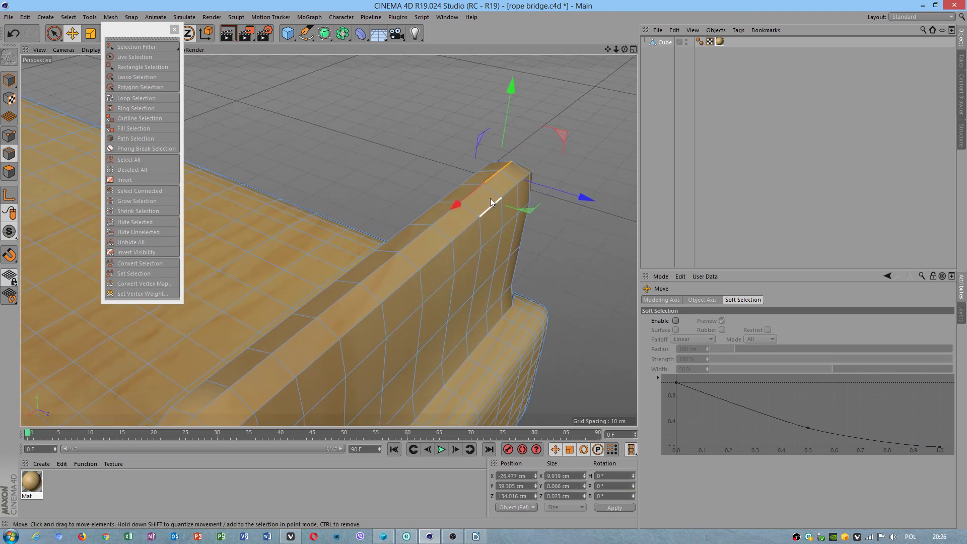
{"action": "left_click", "coordinate": [479, 195], "text": "shift"}
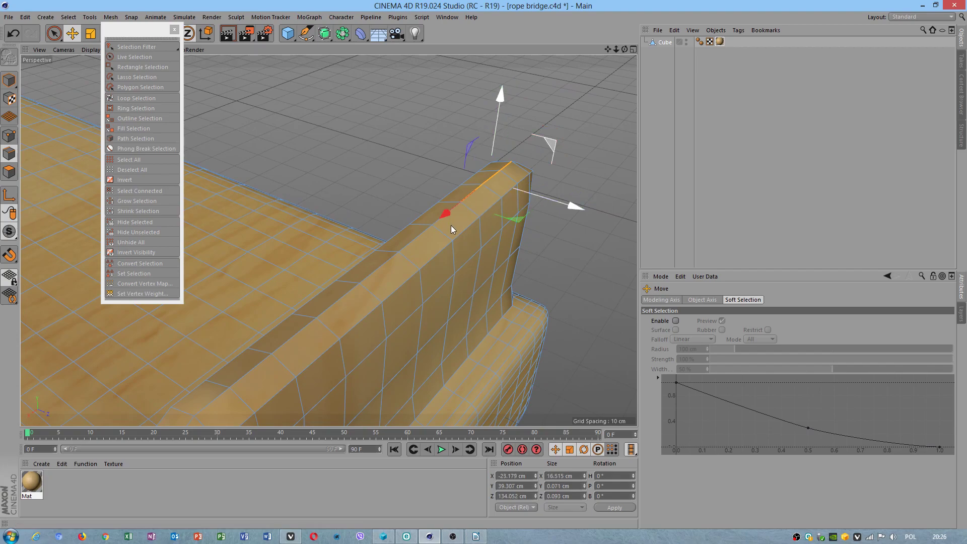
{"action": "left_click", "coordinate": [428, 229], "text": "shift"}
{"action": "left_click", "coordinate": [391, 259], "text": "shift"}
{"action": "left_click", "coordinate": [348, 301], "text": "shift"}
{"action": "left_click", "coordinate": [294, 345], "text": "shift"}
{"action": "left_click", "coordinate": [253, 370], "text": "shift"}
{"action": "left_click", "coordinate": [223, 404], "text": "shift"}
{"action": "left_click_drag", "start_coordinate": [224, 398], "coordinate": [438, 270], "text": "alt"}
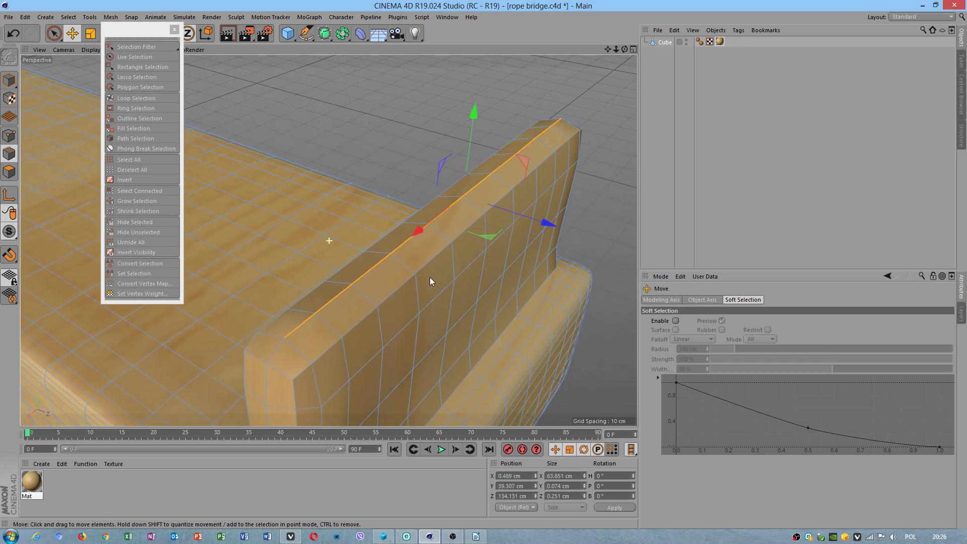
{"action": "left_click", "coordinate": [276, 348], "text": "shift"}
{"action": "left_click_drag", "start_coordinate": [422, 233], "coordinate": [388, 241], "text": "alt"}
{"action": "left_click_drag", "start_coordinate": [365, 174], "coordinate": [324, 168], "text": "alt"}
{"action": "left_click", "coordinate": [73, 79]}
Detach the Sculpt commands and the sculpting brush list as floating palettes beside the selection palette
{"action": "left_click_drag", "start_coordinate": [150, 24], "coordinate": [132, 49]}
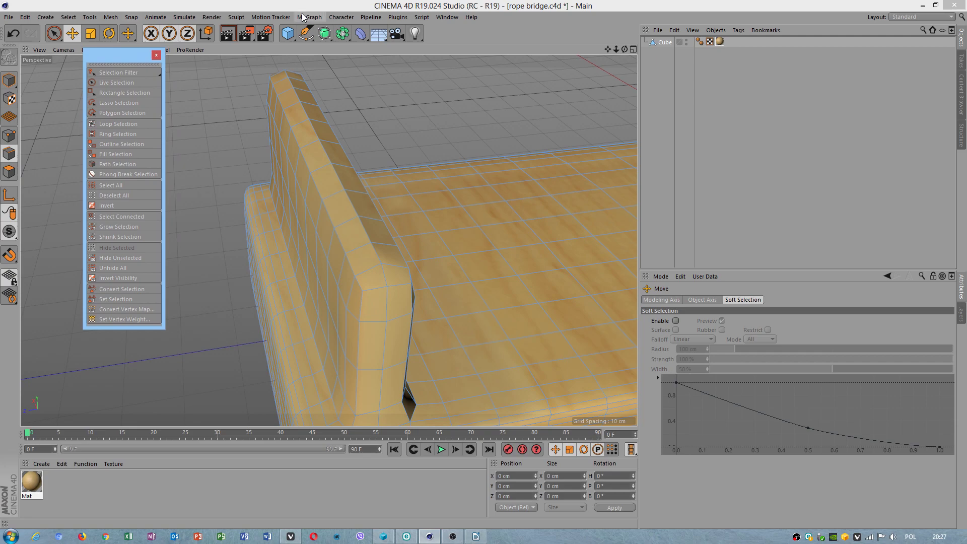
{"action": "left_click", "coordinate": [236, 18]}
{"action": "mouse_move", "coordinate": [242, 25]}
{"action": "left_mouse_down"}
{"action": "mouse_move", "coordinate": [267, 19]}
{"action": "mouse_move", "coordinate": [222, 74]}
{"action": "left_mouse_up"}
{"action": "mouse_move", "coordinate": [249, 129]}
{"action": "mouse_move", "coordinate": [272, 125]}
{"action": "left_mouse_down"}
{"action": "mouse_move", "coordinate": [236, 145]}
{"action": "mouse_move", "coordinate": [196, 201]}
{"action": "left_mouse_up"}
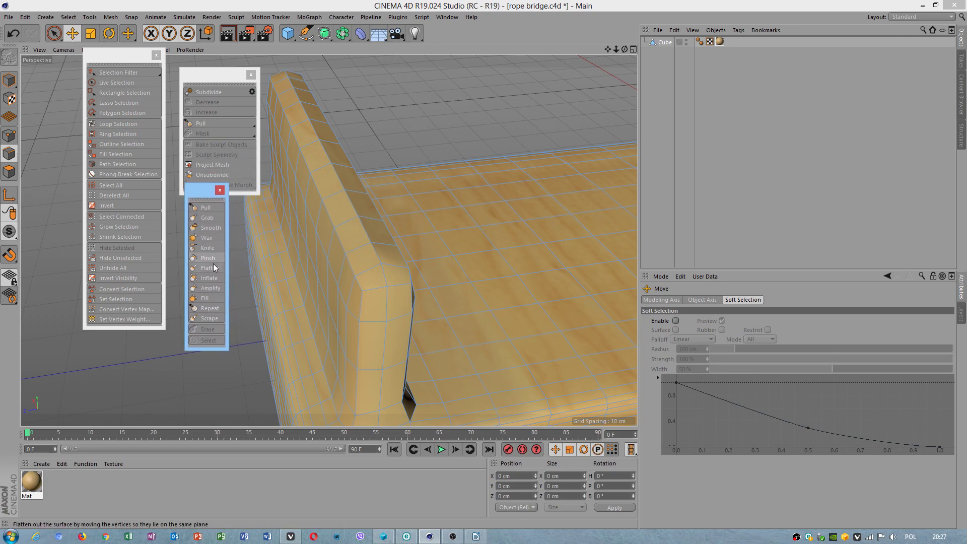
In polygon mode, select all polygons along the top of one end wall using Live Selection with a radius of 8
{"action": "scroll", "coordinate": [410, 222], "scroll_direction": "down", "scroll_amount": 1}
{"action": "left_click_drag", "start_coordinate": [410, 222], "coordinate": [370, 207], "text": "alt"}
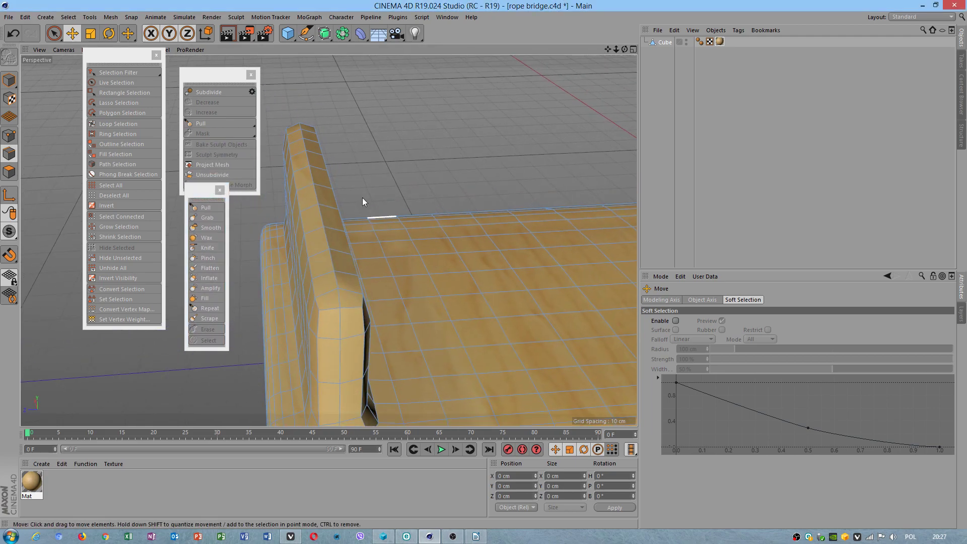
{"action": "left_click", "coordinate": [9, 171]}
{"action": "left_click", "coordinate": [401, 102]}
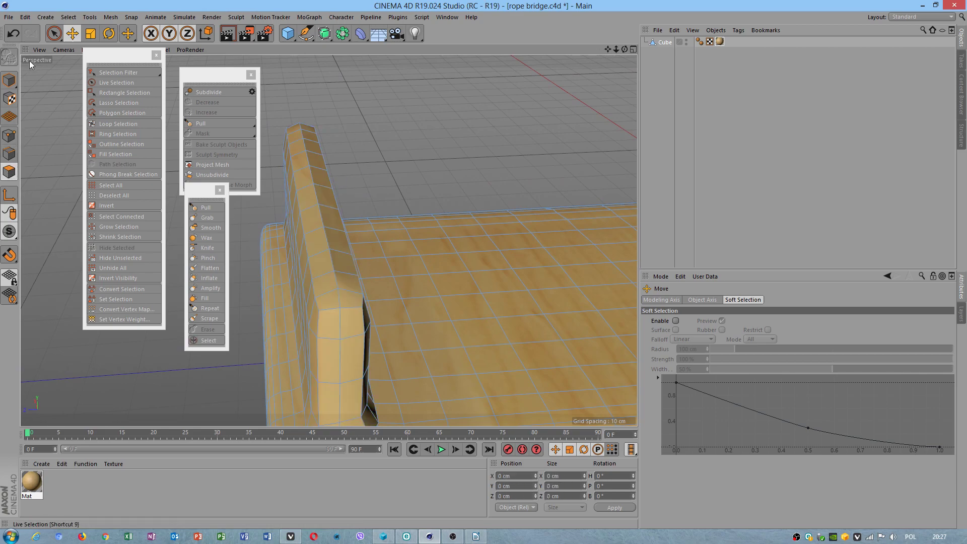
{"action": "left_click", "coordinate": [54, 33]}
{"action": "scroll", "coordinate": [339, 244], "scroll_direction": "up", "scroll_amount": 1}
{"action": "middle_click_drag", "start_coordinate": [376, 202], "coordinate": [370, 193]}
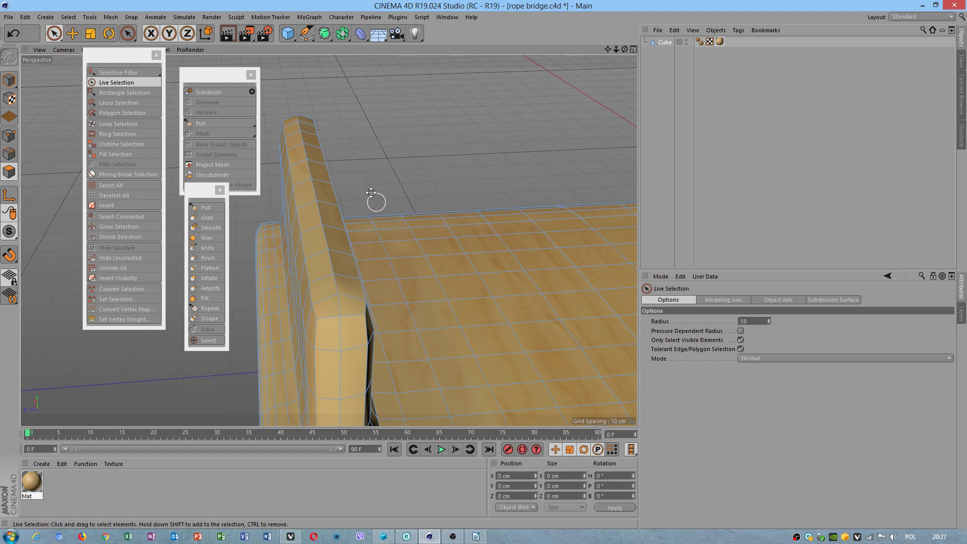
{"action": "middle_click", "coordinate": [370, 194]}
{"action": "middle_click", "coordinate": [326, 180]}
{"action": "middle_click_drag", "start_coordinate": [371, 147], "coordinate": [372, 150]}
{"action": "left_click_drag", "start_coordinate": [414, 118], "coordinate": [415, 137], "text": "alt"}
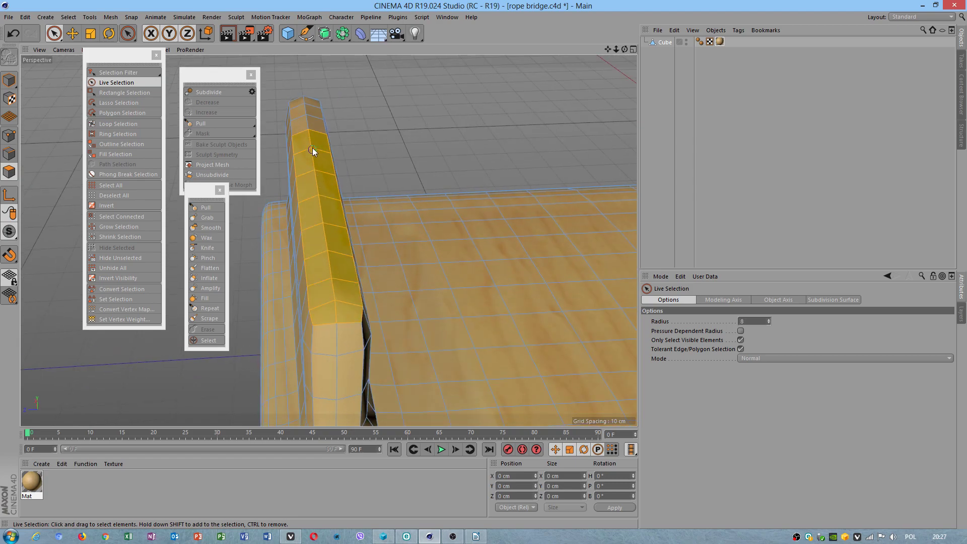
{"action": "left_click", "coordinate": [306, 106]}
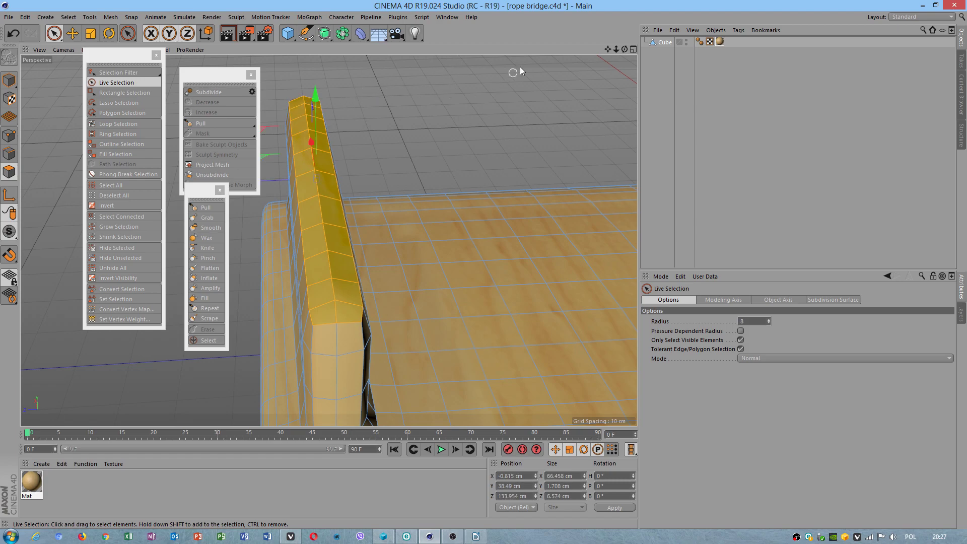
{"action": "left_click_drag", "start_coordinate": [624, 49], "coordinate": [369, 209]}
{"action": "middle_click_drag", "start_coordinate": [369, 208], "coordinate": [602, 289], "text": "alt"}
{"action": "left_click", "coordinate": [309, 198]}
{"action": "mouse_move", "coordinate": [367, 213]}
{"action": "left_mouse_down", "text": "alt"}
{"action": "mouse_move", "coordinate": [446, 272]}
{"action": "mouse_move", "coordinate": [419, 275]}
{"action": "mouse_move", "coordinate": [467, 234]}
{"action": "mouse_move", "coordinate": [409, 179]}
{"action": "mouse_move", "coordinate": [397, 198]}
{"action": "mouse_move", "coordinate": [396, 337]}
{"action": "left_mouse_up", "text": "alt"}
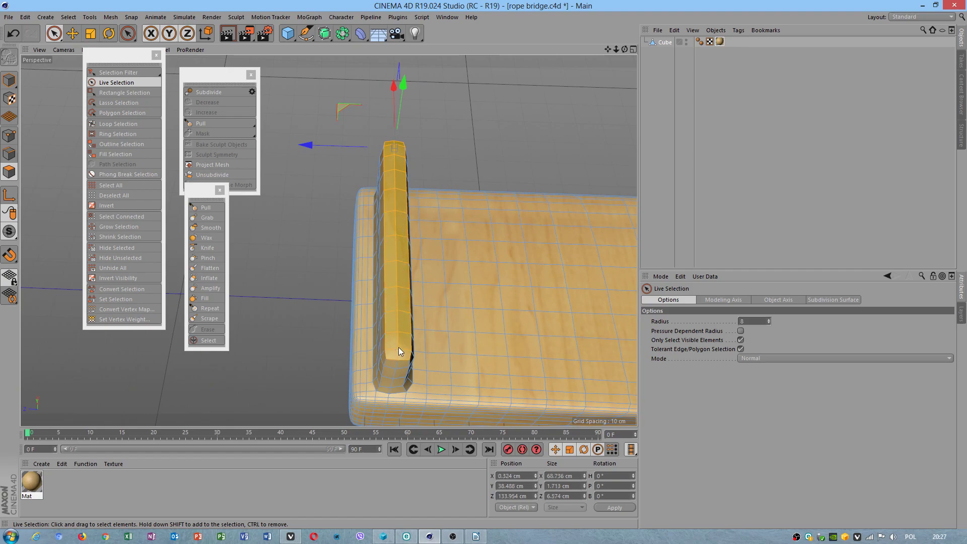
Flatten the selected top of the end wall with the Flatten sculpting brush at size 7.628 and 100% pressure
{"action": "left_click", "coordinate": [74, 35]}
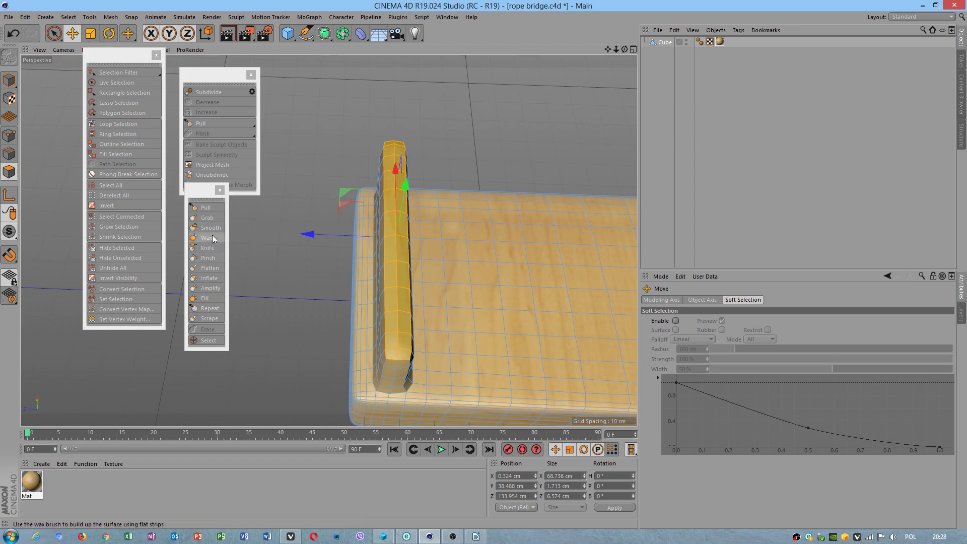
{"action": "left_click", "coordinate": [212, 268]}
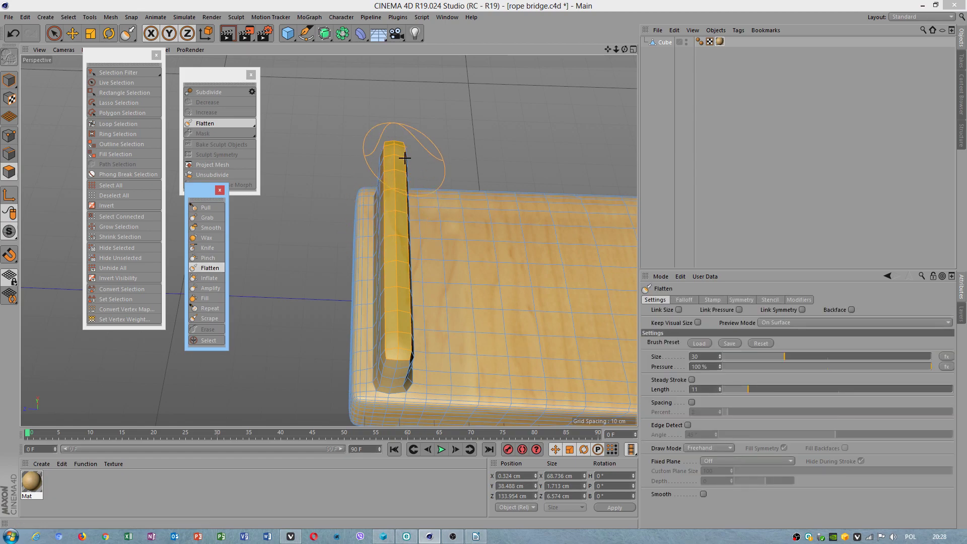
{"action": "middle_click_drag", "start_coordinate": [396, 161], "coordinate": [375, 163]}
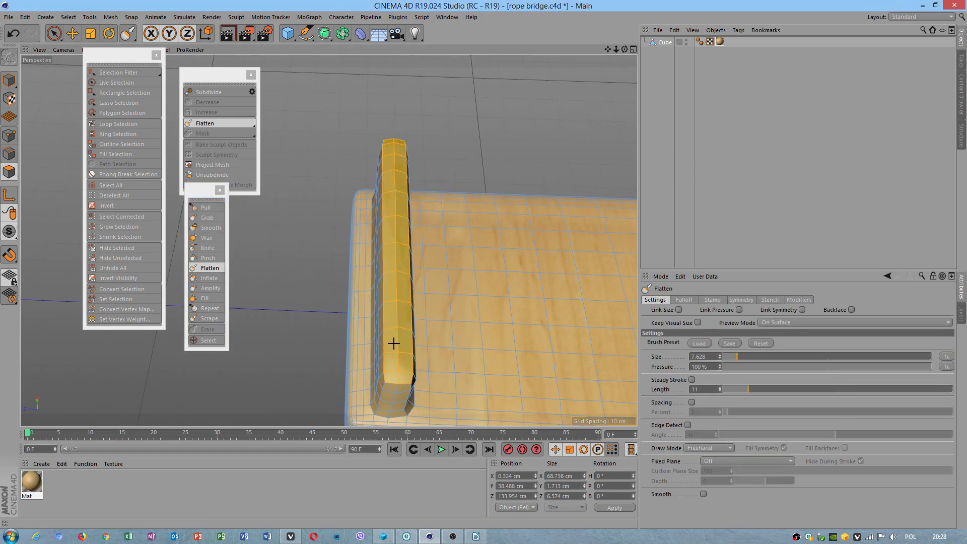
{"action": "left_click_drag", "start_coordinate": [369, 339], "coordinate": [427, 265], "text": "alt"}
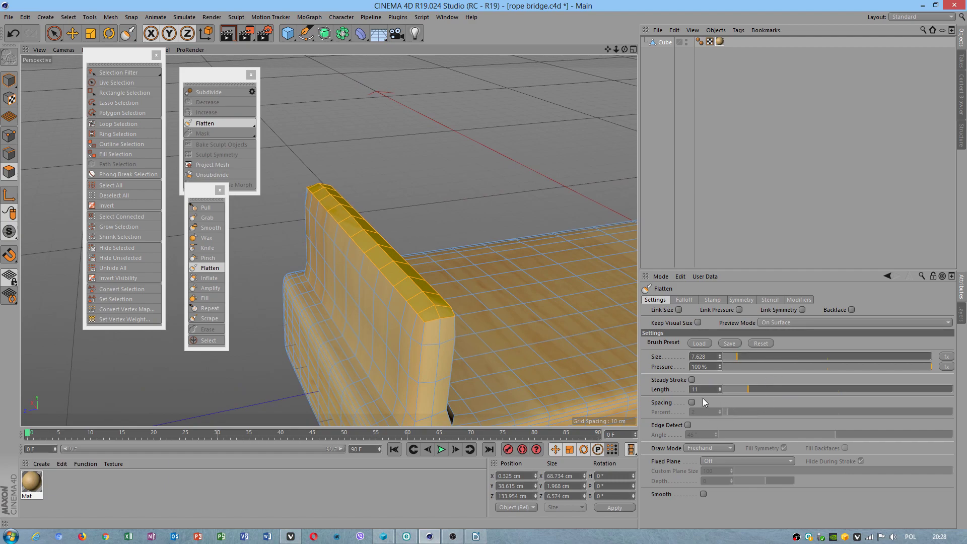
Raise the Flatten brush pressure to 133.5%, enable Edge Detect at 45°, and continue flattening the end wall's selected top
{"action": "left_click_drag", "start_coordinate": [720, 364], "coordinate": [729, 365]}
{"action": "left_click", "coordinate": [798, 322]}
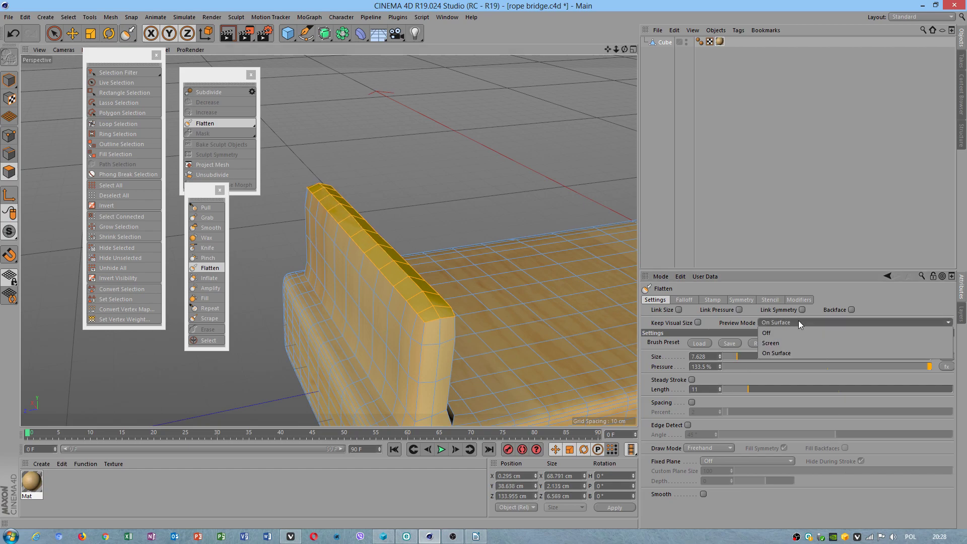
{"action": "left_click", "coordinate": [798, 321]}
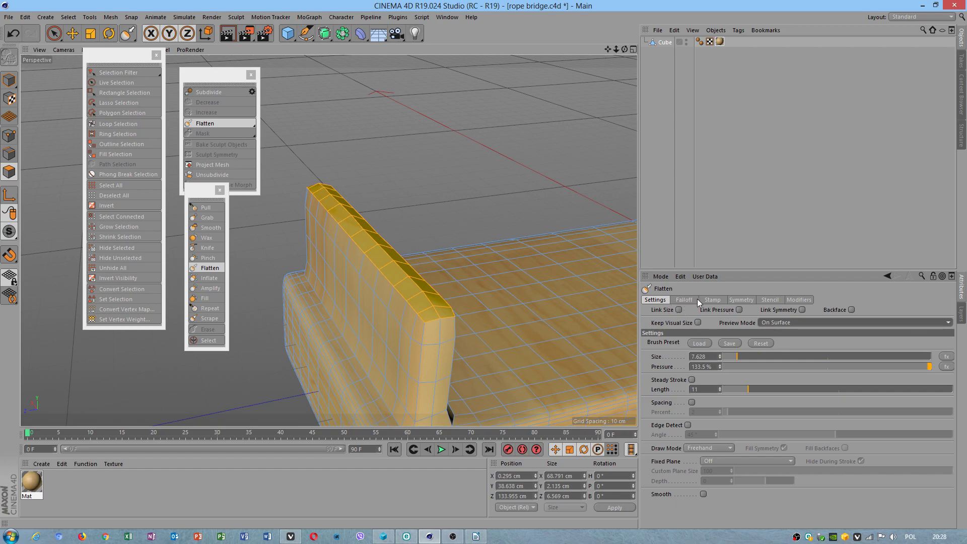
{"action": "left_click", "coordinate": [738, 300]}
{"action": "left_click", "coordinate": [771, 298]}
{"action": "left_click", "coordinate": [794, 298]}
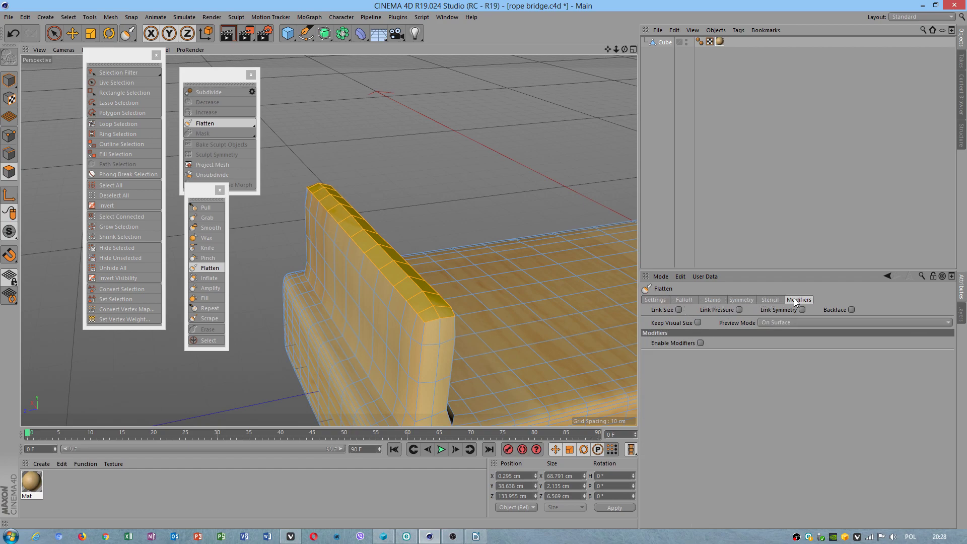
{"action": "left_click", "coordinate": [653, 300]}
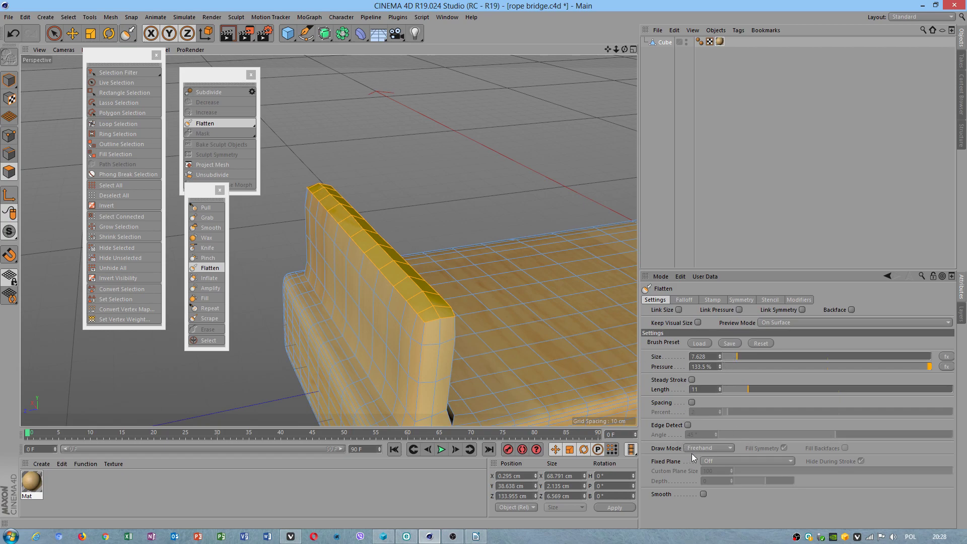
{"action": "left_click", "coordinate": [687, 425]}
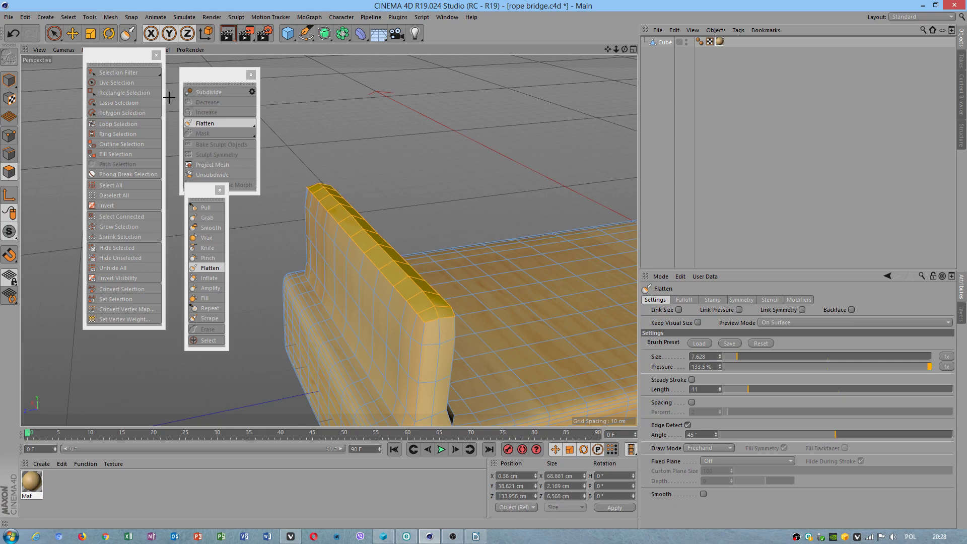
Even out the selected top of the end wall with the Smooth sculpting brush at size 4.972 and 100% pressure
{"action": "left_click", "coordinate": [211, 227]}
{"action": "middle_click_drag", "start_coordinate": [401, 274], "coordinate": [353, 227]}
{"action": "mouse_move", "coordinate": [383, 260]}
{"action": "left_mouse_down"}
{"action": "mouse_move", "coordinate": [426, 301]}
{"action": "mouse_move", "coordinate": [420, 283]}
{"action": "mouse_move", "coordinate": [318, 183]}
{"action": "mouse_move", "coordinate": [434, 310]}
{"action": "mouse_move", "coordinate": [399, 282]}
{"action": "mouse_move", "coordinate": [393, 295]}
{"action": "mouse_move", "coordinate": [363, 204]}
{"action": "left_mouse_up"}
{"action": "key", "text": "ctrl+z"}
{"action": "key", "text": "ctrl+z"}
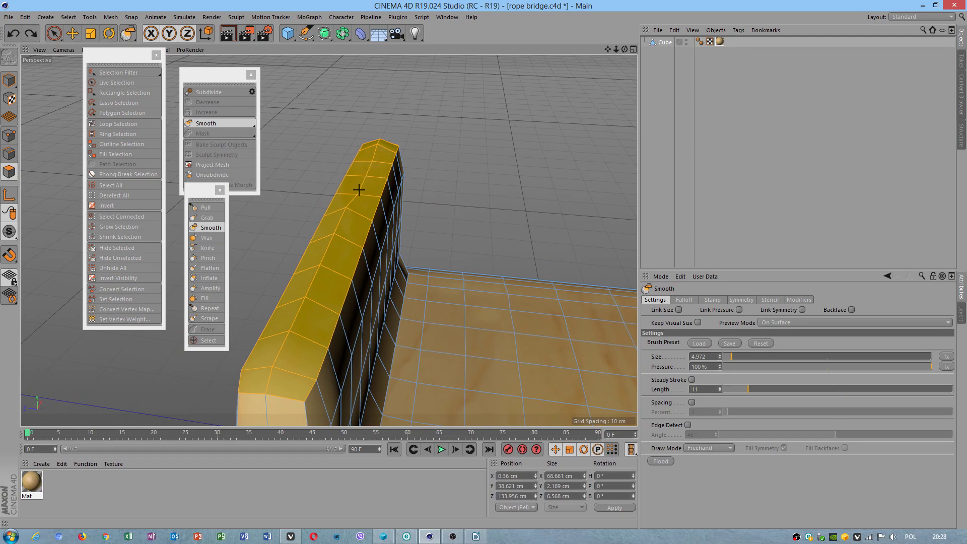
{"action": "left_click_drag", "start_coordinate": [307, 297], "coordinate": [274, 369]}
{"action": "left_click", "coordinate": [375, 144]}
{"action": "mouse_move", "coordinate": [378, 178]}
{"action": "left_mouse_down", "text": "alt"}
{"action": "mouse_move", "coordinate": [409, 173]}
{"action": "mouse_move", "coordinate": [551, 200]}
{"action": "left_mouse_up", "text": "alt"}
{"action": "mouse_move", "coordinate": [399, 200]}
{"action": "left_mouse_down"}
{"action": "mouse_move", "coordinate": [291, 201]}
{"action": "mouse_move", "coordinate": [522, 177]}
{"action": "mouse_move", "coordinate": [504, 176]}
{"action": "mouse_move", "coordinate": [462, 213]}
{"action": "mouse_move", "coordinate": [402, 213]}
{"action": "left_mouse_up"}
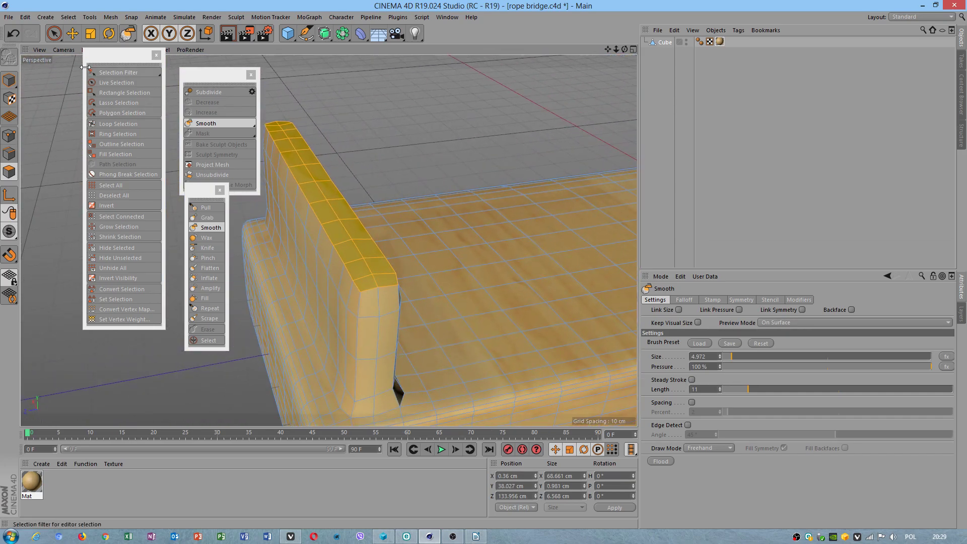
In edge mode, select the edges running around the base of the end wall
{"action": "left_click", "coordinate": [72, 33]}
{"action": "left_click_drag", "start_coordinate": [466, 255], "coordinate": [438, 317], "text": "alt"}
{"action": "left_click", "coordinate": [9, 154]}
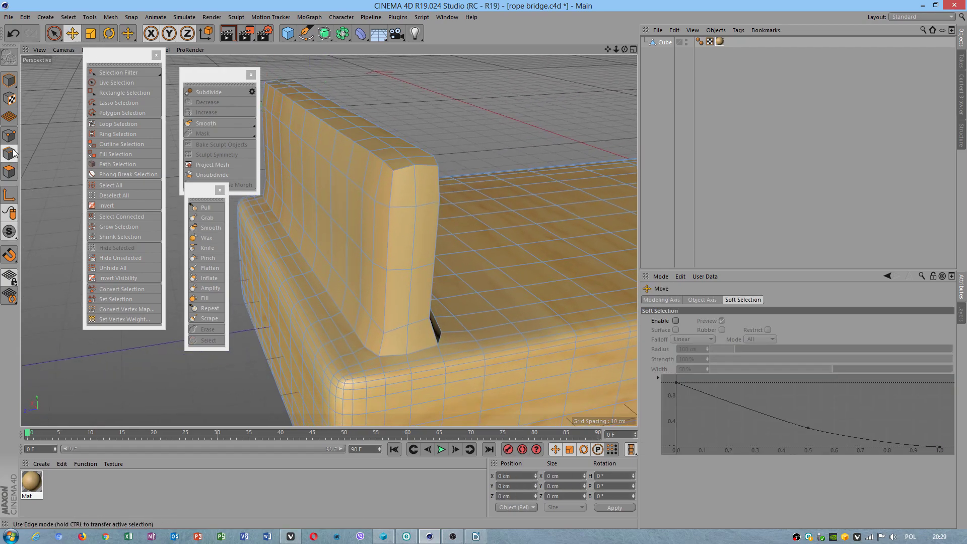
{"action": "double_click", "coordinate": [361, 342]}
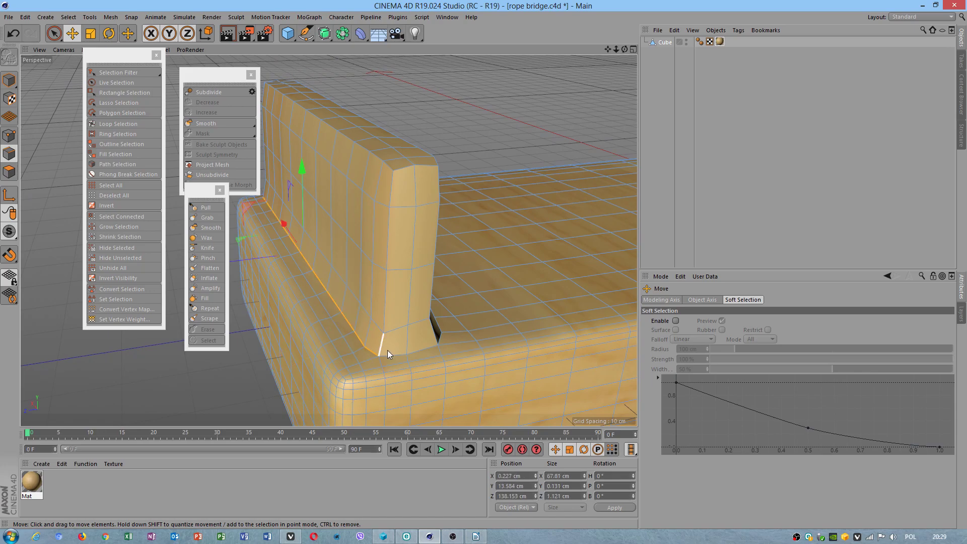
{"action": "left_click_drag", "start_coordinate": [391, 353], "coordinate": [438, 326], "text": "alt"}
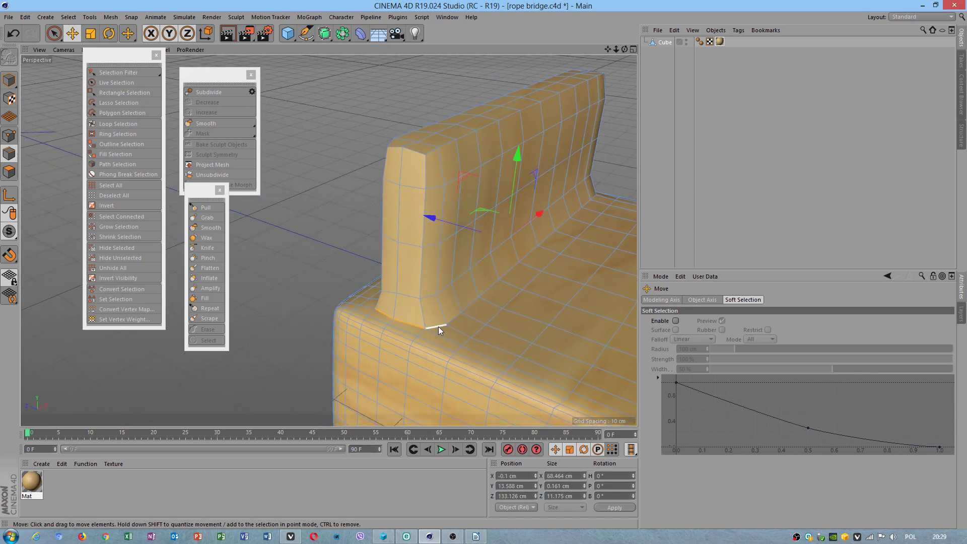
Add the end wall's vertical corner edges and the edges bordering its top to the edge selection
{"action": "mouse_move", "coordinate": [526, 259]}
{"action": "left_mouse_down", "text": "alt"}
{"action": "mouse_move", "coordinate": [334, 265]}
{"action": "mouse_move", "coordinate": [343, 287]}
{"action": "mouse_move", "coordinate": [446, 373]}
{"action": "mouse_move", "coordinate": [475, 349]}
{"action": "mouse_move", "coordinate": [436, 347]}
{"action": "mouse_move", "coordinate": [472, 344]}
{"action": "mouse_move", "coordinate": [476, 232]}
{"action": "mouse_move", "coordinate": [487, 189]}
{"action": "mouse_move", "coordinate": [479, 174]}
{"action": "mouse_move", "coordinate": [504, 222]}
{"action": "mouse_move", "coordinate": [460, 210]}
{"action": "mouse_move", "coordinate": [431, 304]}
{"action": "left_mouse_up", "text": "alt"}
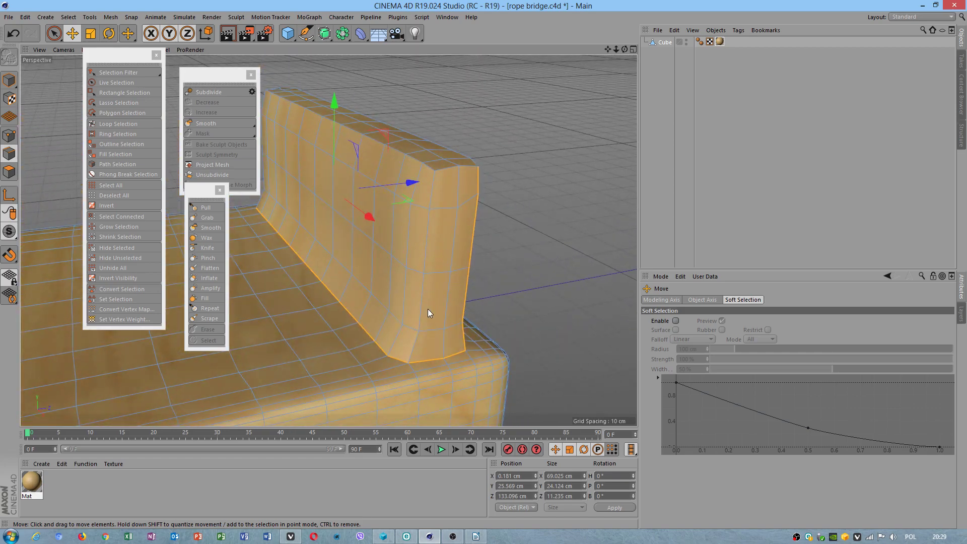
{"action": "left_click", "coordinate": [427, 225], "text": "shift"}
{"action": "left_click", "coordinate": [427, 168], "text": "shift"}
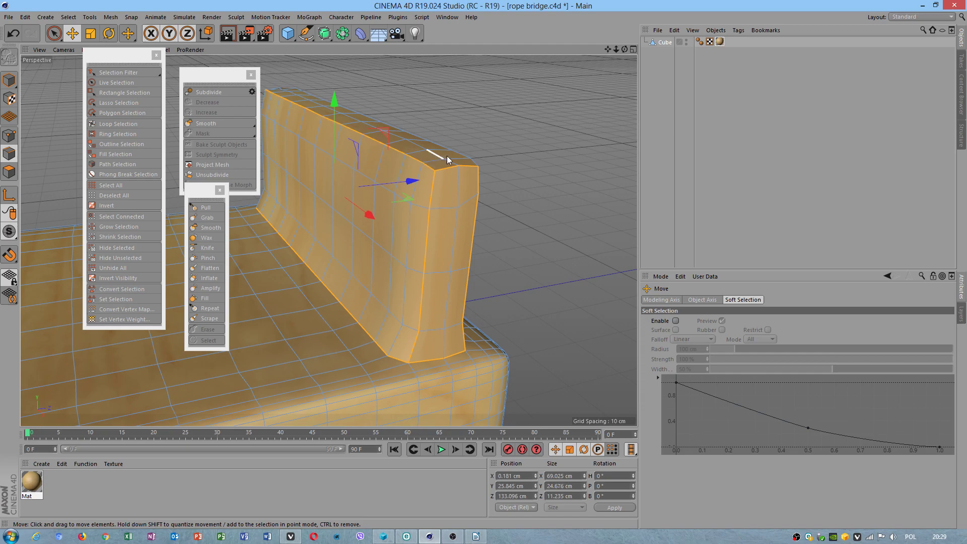
{"action": "left_click", "coordinate": [475, 164], "text": "shift"}
{"action": "left_click_drag", "start_coordinate": [475, 164], "coordinate": [495, 193], "text": "alt"}
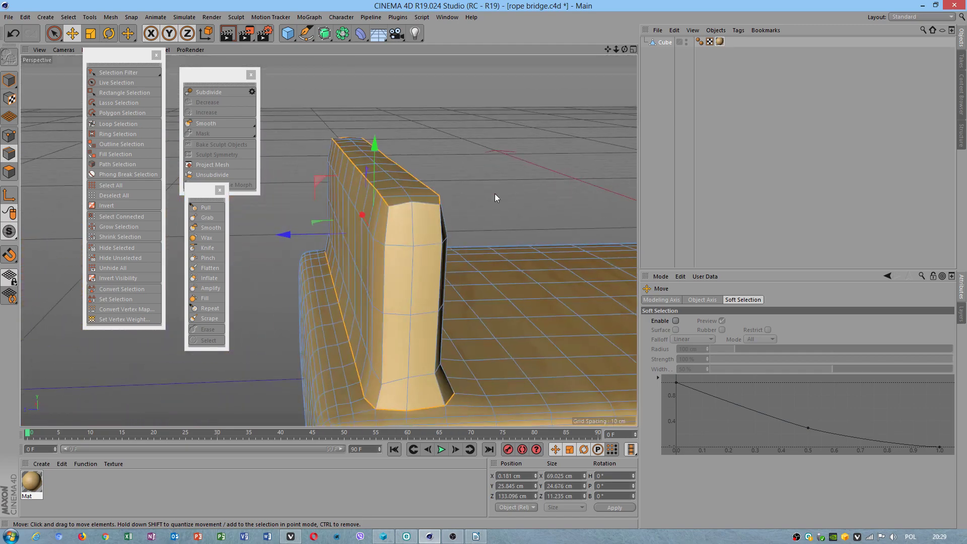
{"action": "left_click", "coordinate": [386, 224], "text": "shift"}
Examine the selected outline edges of the end wall and the whole plank from several angles
{"action": "left_click_drag", "start_coordinate": [457, 249], "coordinate": [312, 234], "text": "alt"}
{"action": "middle_click_drag", "start_coordinate": [459, 297], "coordinate": [517, 260], "text": "alt"}
{"action": "right_click_drag", "start_coordinate": [517, 259], "coordinate": [382, 282], "text": "alt"}
{"action": "left_click_drag", "start_coordinate": [383, 282], "coordinate": [245, 356], "text": "alt"}
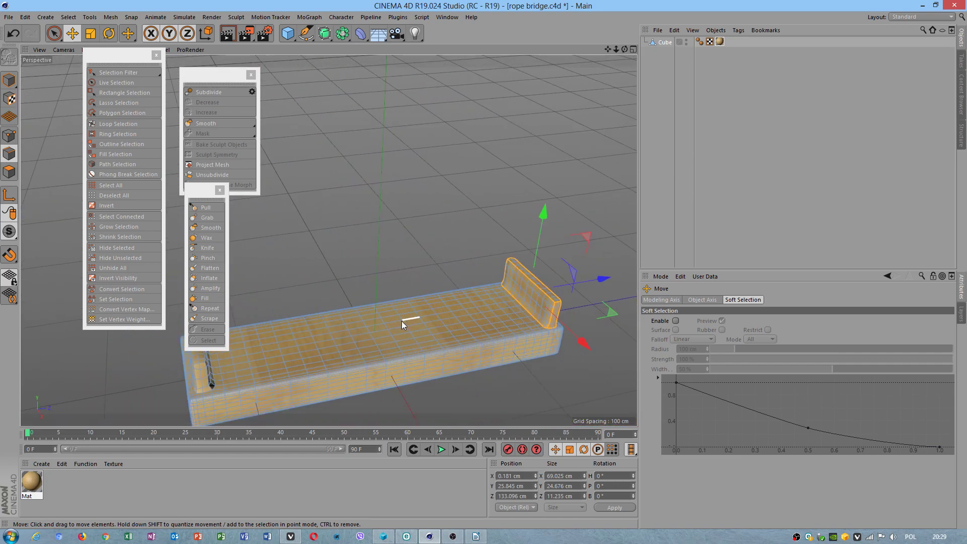
{"action": "left_click_drag", "start_coordinate": [405, 321], "coordinate": [315, 347], "text": "alt"}
{"action": "middle_click_drag", "start_coordinate": [554, 296], "coordinate": [400, 256], "text": "alt"}
{"action": "right_click_drag", "start_coordinate": [401, 255], "coordinate": [462, 253], "text": "alt"}
{"action": "middle_click_drag", "start_coordinate": [459, 342], "coordinate": [466, 203], "text": "alt"}
{"action": "right_click_drag", "start_coordinate": [419, 179], "coordinate": [474, 175], "text": "alt"}
Switch to the BP - UV Edit layout and display the Relax UV settings with the plank's whole UV mesh in view
{"action": "left_click", "coordinate": [910, 17]}
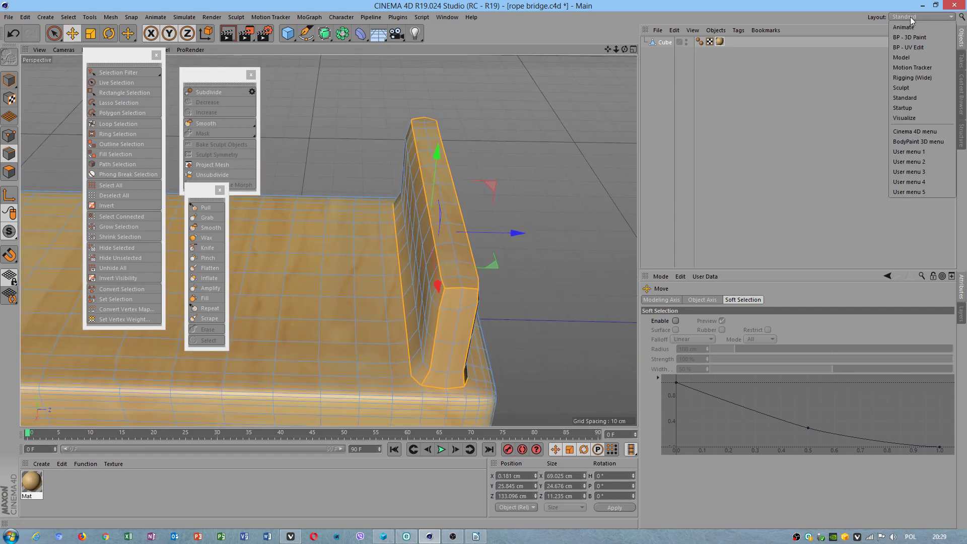
{"action": "left_click", "coordinate": [922, 50]}
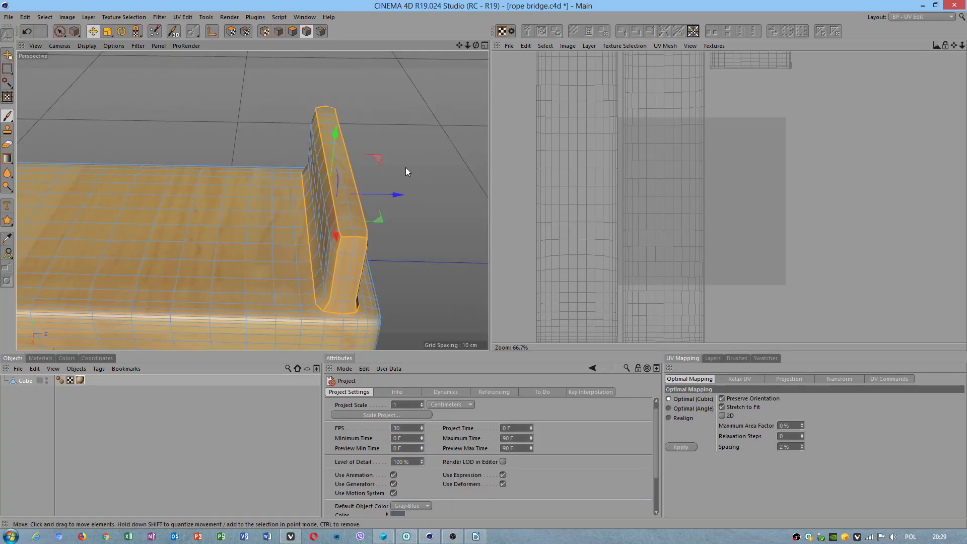
{"action": "left_click_drag", "start_coordinate": [285, 217], "coordinate": [355, 144], "text": "alt"}
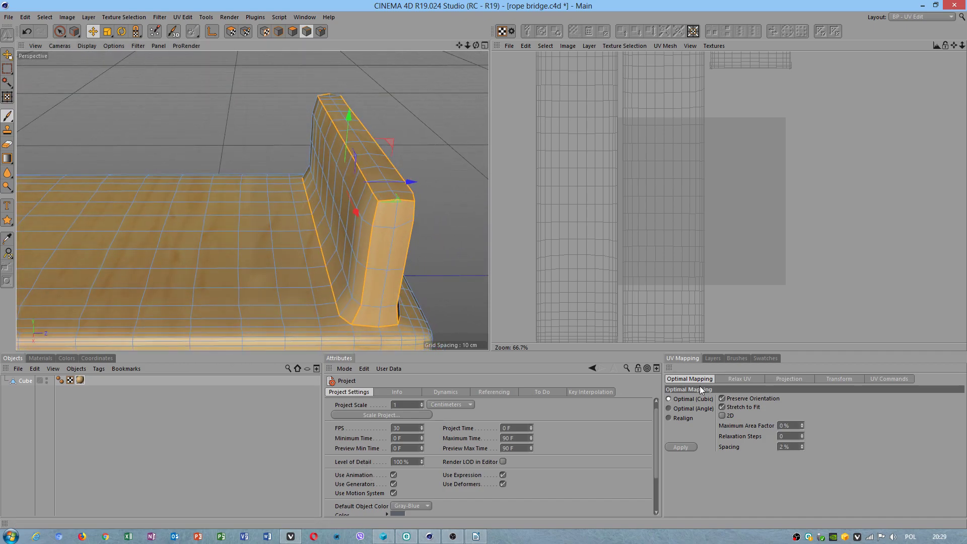
{"action": "left_click", "coordinate": [736, 379]}
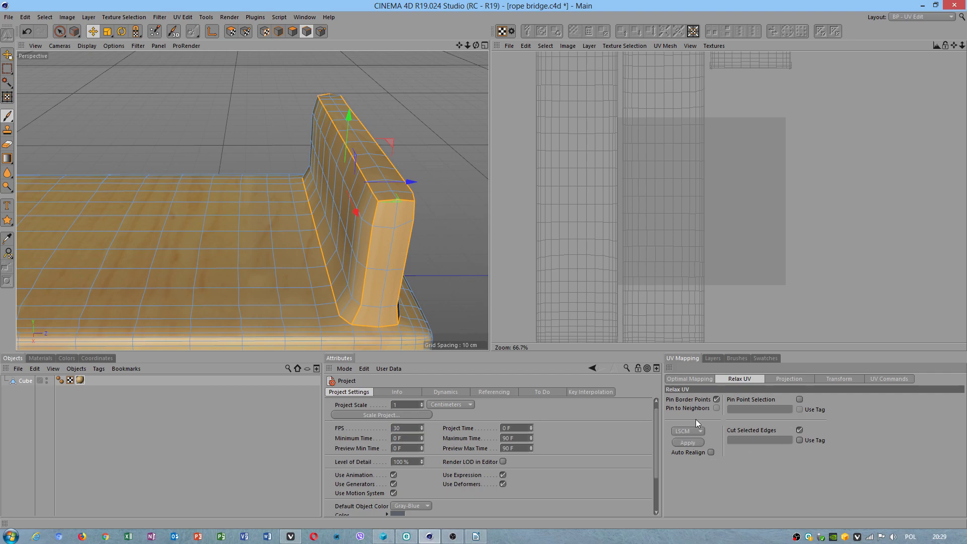
{"action": "scroll", "coordinate": [711, 234], "scroll_direction": "down", "scroll_amount": 3}
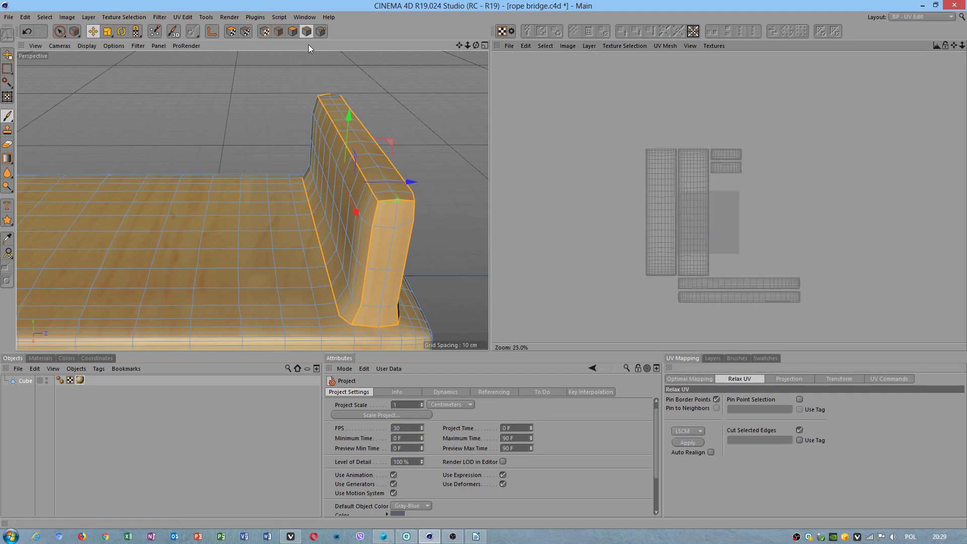
Switch to polygon mode and activate Lasso Selection with the end wall viewed from its narrow side
{"action": "left_click", "coordinate": [291, 31]}
{"action": "left_click", "coordinate": [378, 157]}
{"action": "left_click_drag", "start_coordinate": [377, 158], "coordinate": [297, 137], "text": "alt"}
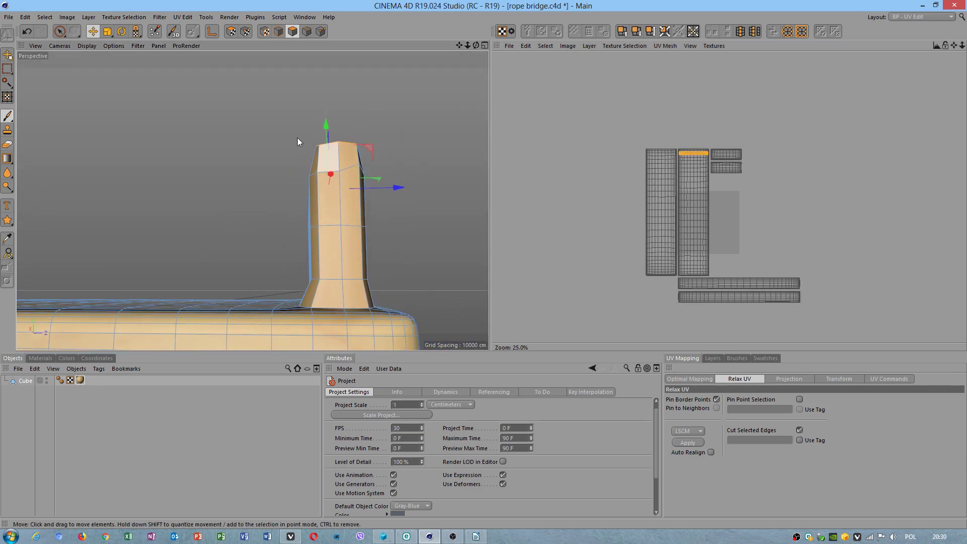
{"action": "left_click", "coordinate": [64, 32]}
{"action": "left_click", "coordinate": [77, 62]}
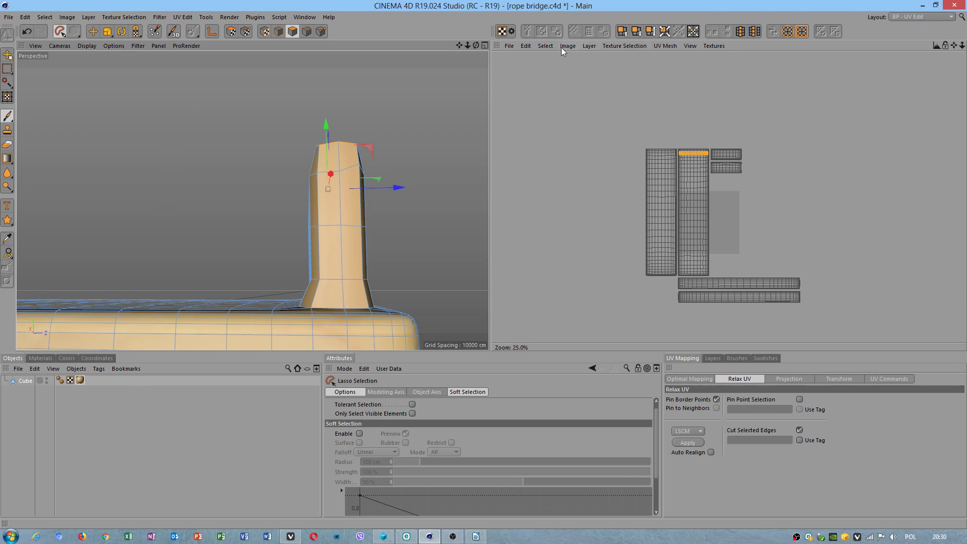
{"action": "left_click", "coordinate": [255, 18]}
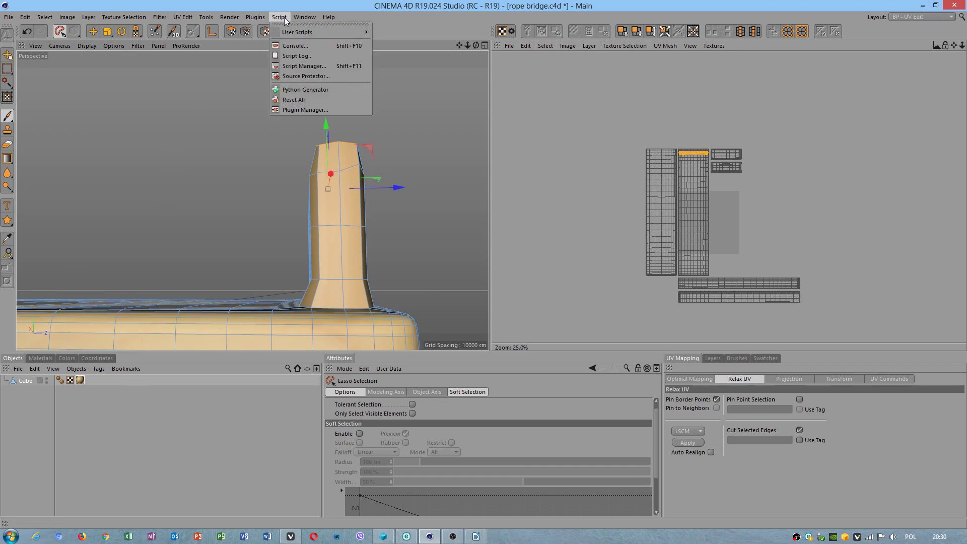
{"action": "mouse_move", "coordinate": [304, 17]}
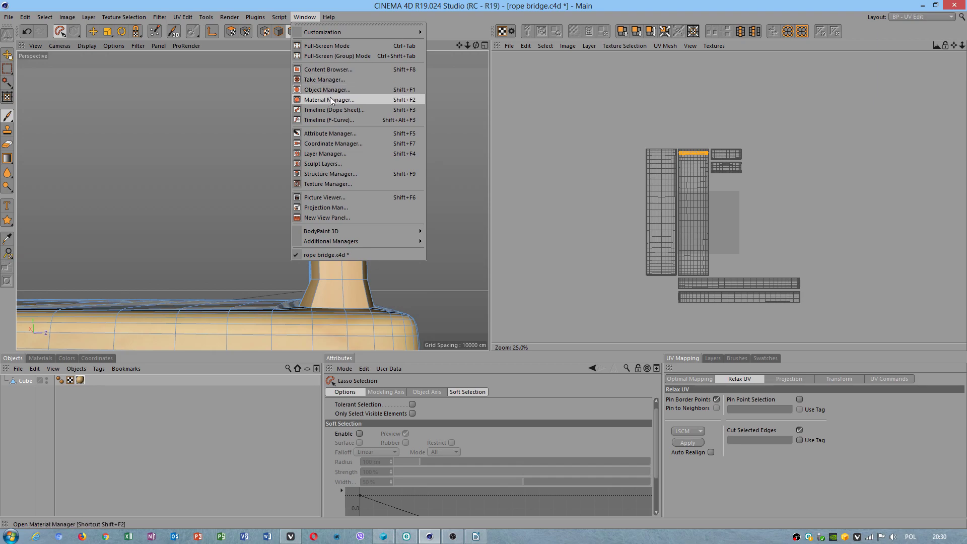
{"action": "left_click", "coordinate": [573, 141]}
{"action": "left_click", "coordinate": [282, 18]}
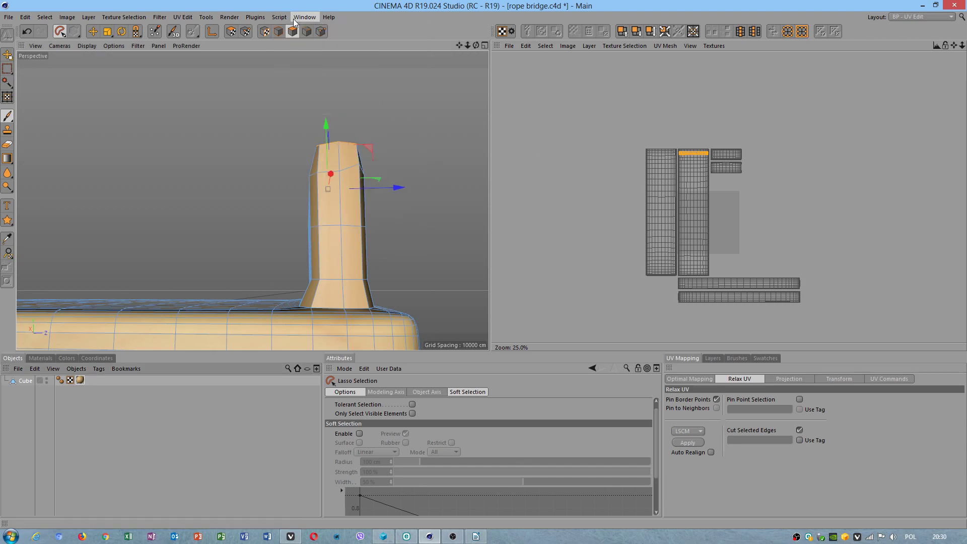
{"action": "mouse_move", "coordinate": [302, 18]}
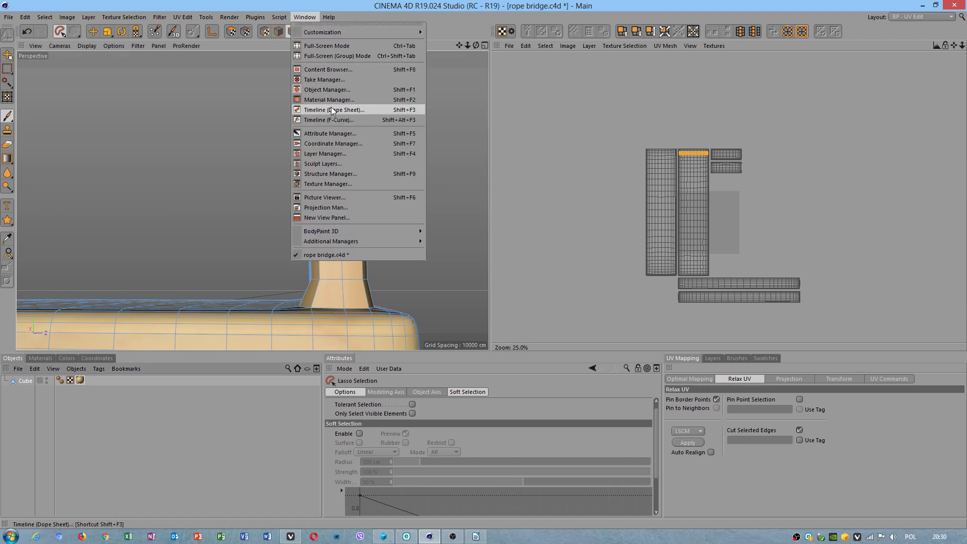
{"action": "left_click", "coordinate": [338, 134]}
{"action": "left_click", "coordinate": [312, 79]}
{"action": "left_click", "coordinate": [335, 79]}
{"action": "left_click", "coordinate": [291, 79]}
{"action": "left_click", "coordinate": [387, 41]}
{"action": "left_click", "coordinate": [305, 17]}
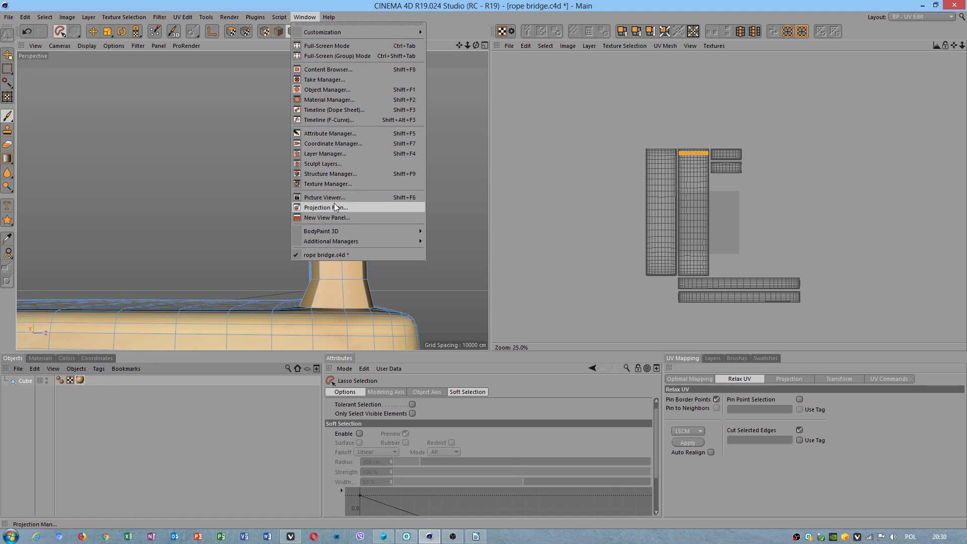
{"action": "left_click", "coordinate": [337, 91]}
Switch to the Standard layout
{"action": "left_click", "coordinate": [944, 19]}
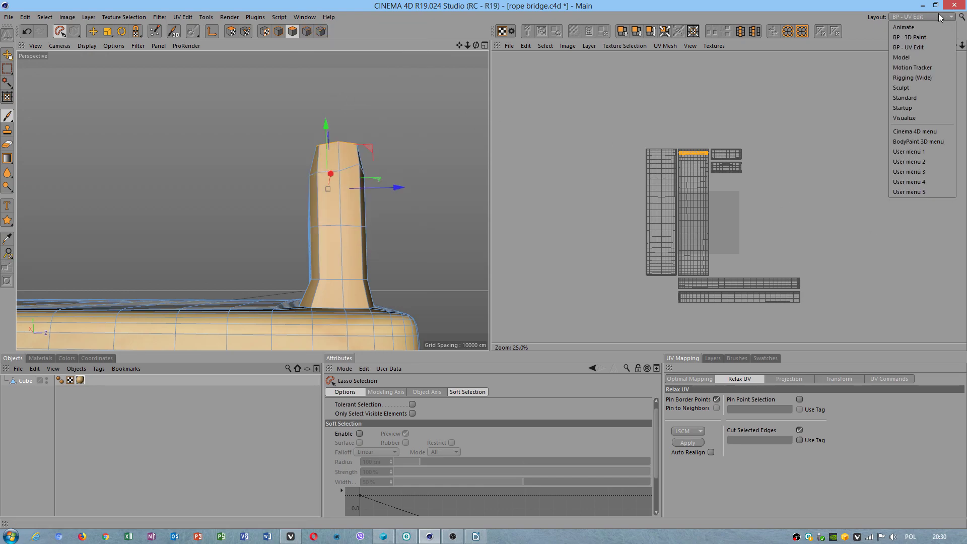
{"action": "left_click", "coordinate": [905, 98]}
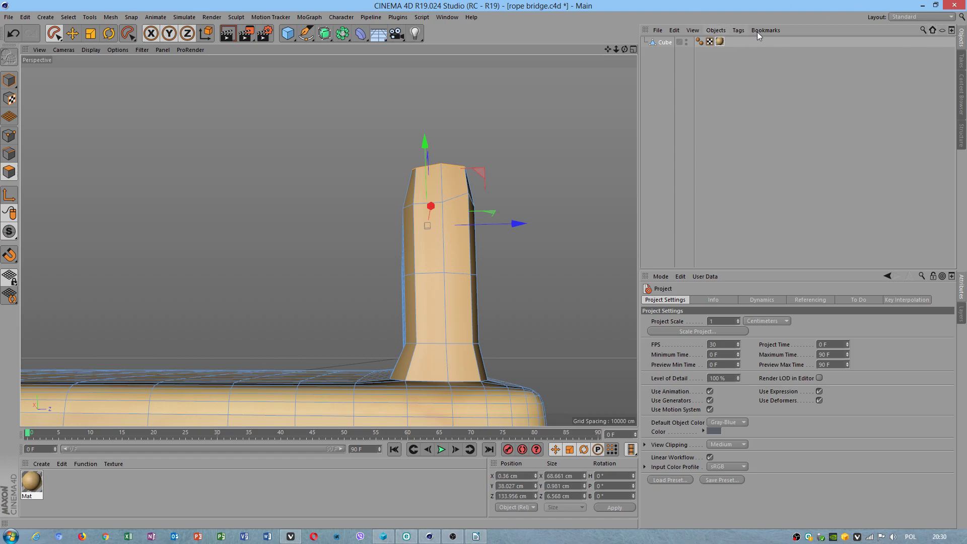
{"action": "left_click", "coordinate": [657, 31]}
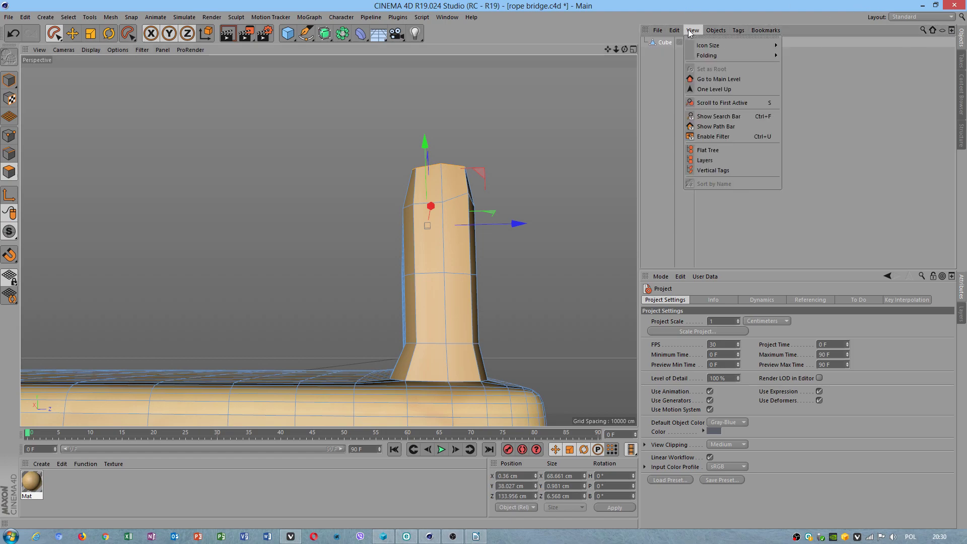
{"action": "mouse_move", "coordinate": [714, 32]}
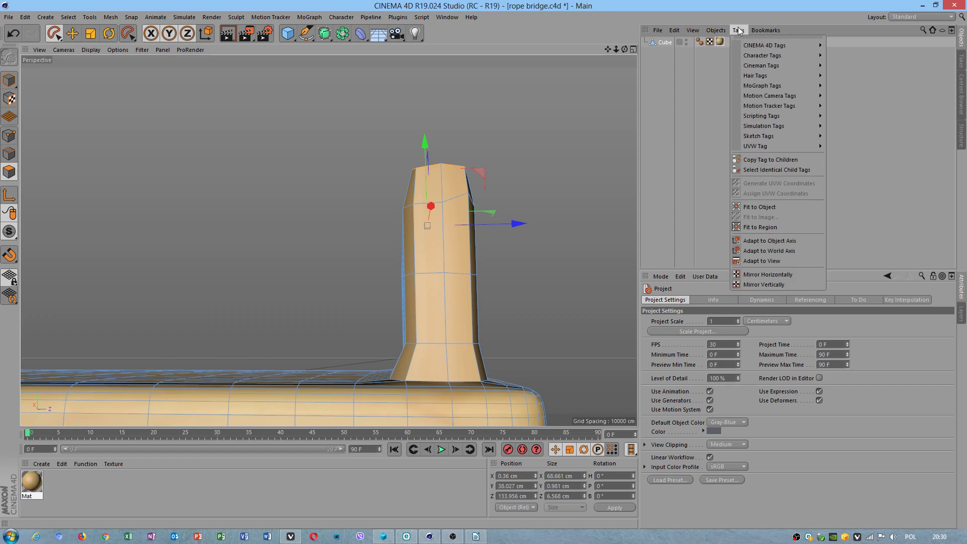
{"action": "left_click", "coordinate": [853, 43]}
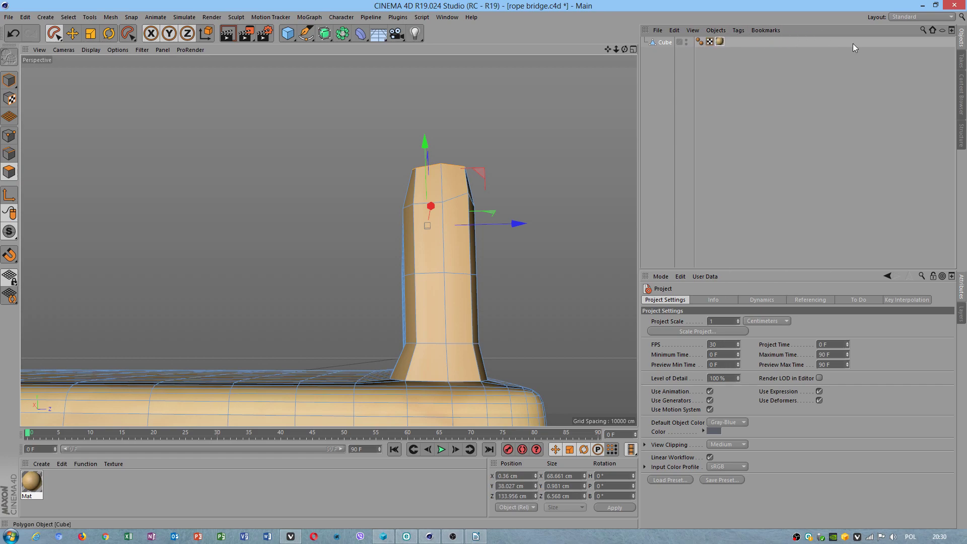
{"action": "left_click", "coordinate": [887, 276]}
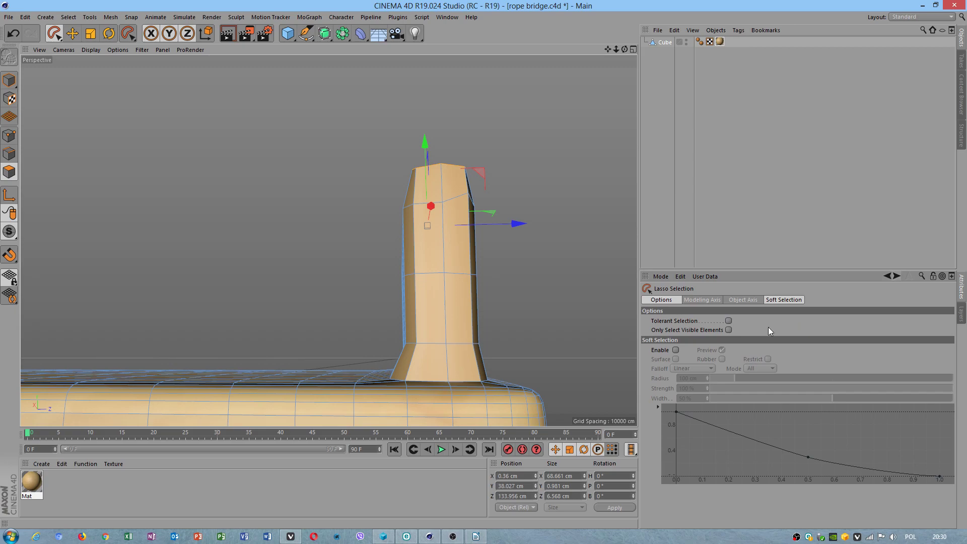
{"action": "left_click", "coordinate": [895, 276]}
{"action": "left_click", "coordinate": [887, 276]}
{"action": "left_click", "coordinate": [887, 276]}
{"action": "mouse_move", "coordinate": [964, 1]}
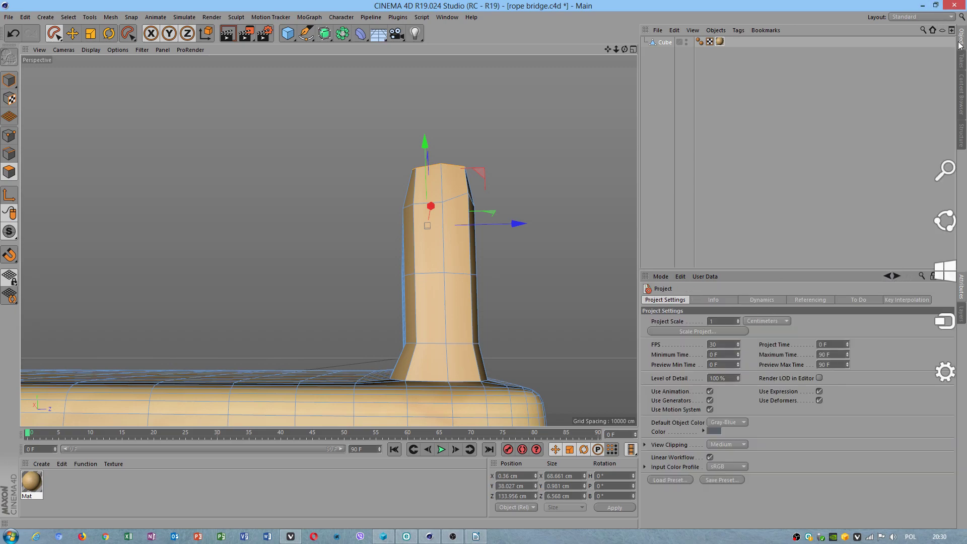
{"action": "left_click", "coordinate": [933, 17]}
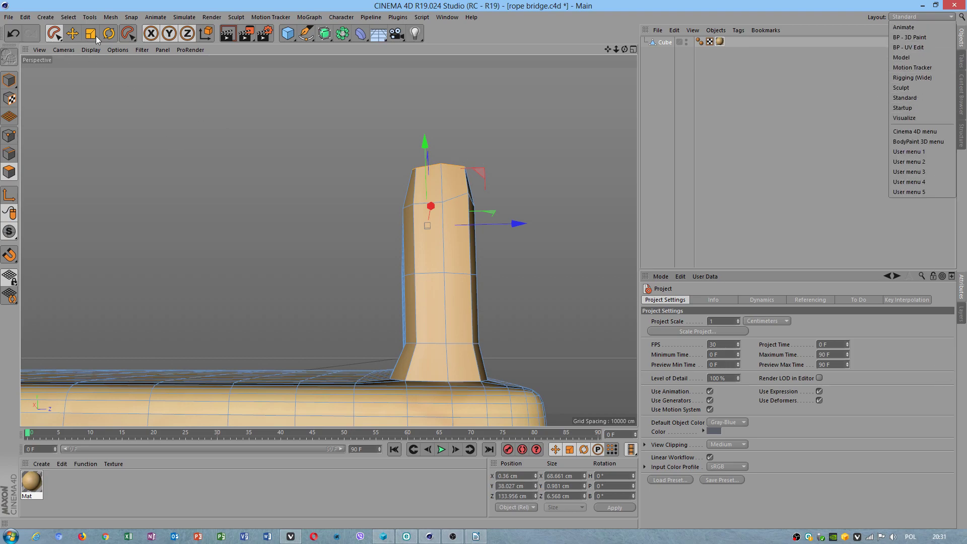
Enable Tolerant Selection for Lasso Selection and select all polygons of the raised end wall
{"action": "left_click", "coordinate": [351, 192]}
{"action": "mouse_move", "coordinate": [351, 191]}
{"action": "left_mouse_down", "text": "alt"}
{"action": "mouse_move", "coordinate": [365, 214]}
{"action": "mouse_move", "coordinate": [361, 229]}
{"action": "mouse_move", "coordinate": [359, 205]}
{"action": "left_mouse_up", "text": "alt"}
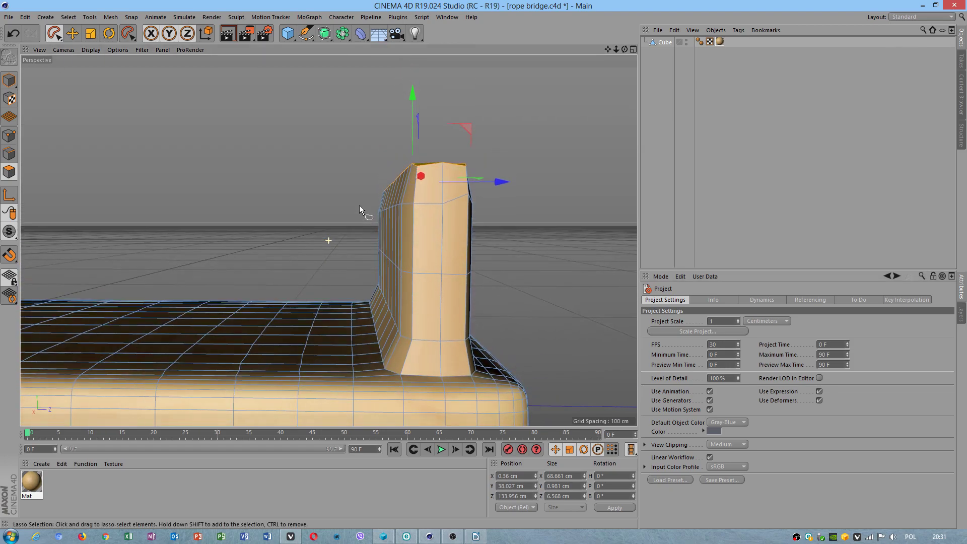
{"action": "left_click", "coordinate": [54, 34]}
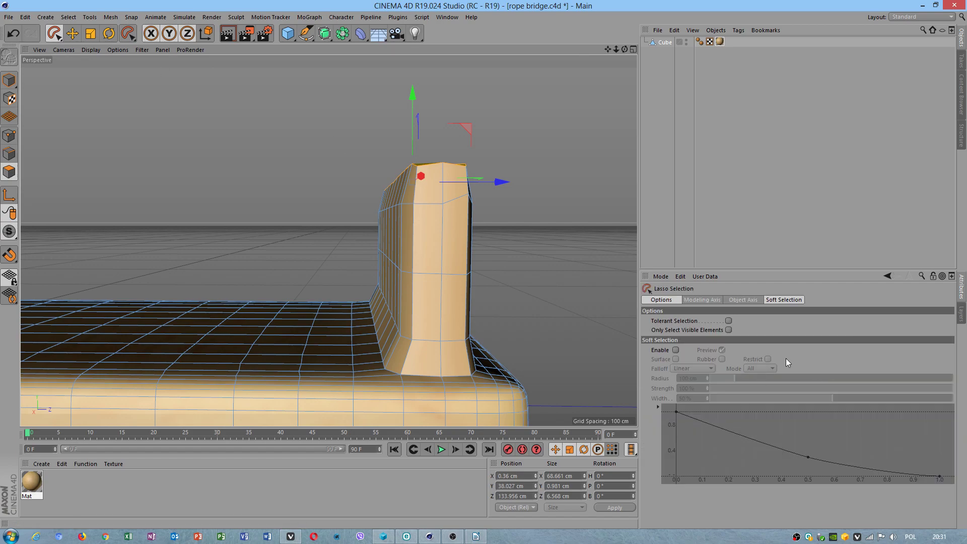
{"action": "left_click", "coordinate": [730, 320]}
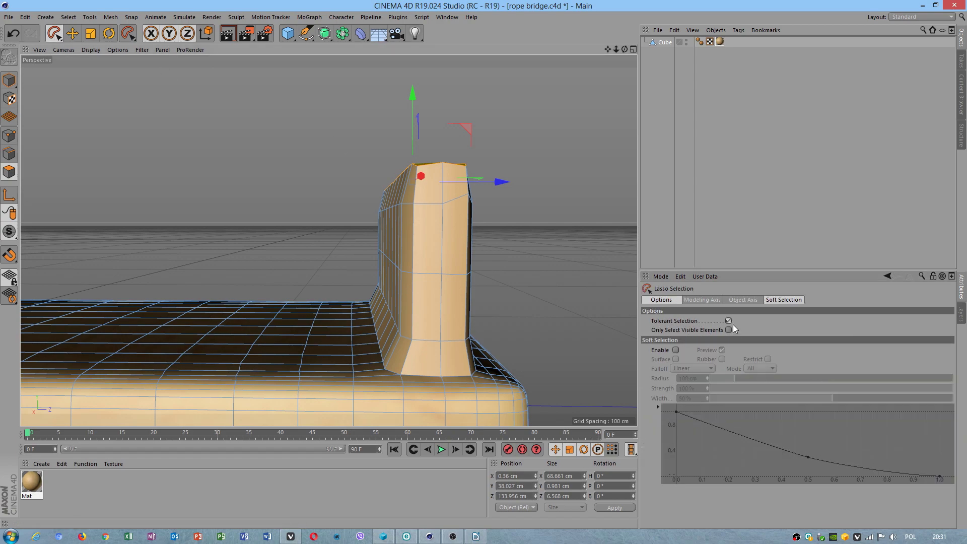
{"action": "left_click_drag", "start_coordinate": [466, 191], "coordinate": [458, 146], "text": "alt"}
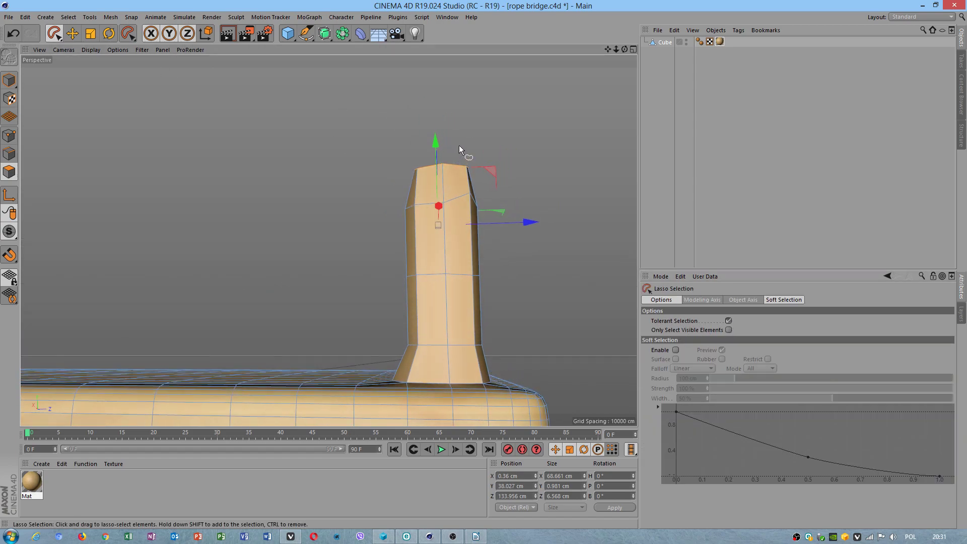
{"action": "mouse_move", "coordinate": [466, 96]}
{"action": "left_mouse_down"}
{"action": "mouse_move", "coordinate": [391, 88]}
{"action": "mouse_move", "coordinate": [335, 285]}
{"action": "mouse_move", "coordinate": [391, 351]}
{"action": "mouse_move", "coordinate": [568, 144]}
{"action": "mouse_move", "coordinate": [465, 95]}
{"action": "left_mouse_up"}
{"action": "mouse_move", "coordinate": [407, 125]}
{"action": "left_mouse_down", "text": "alt"}
{"action": "mouse_move", "coordinate": [415, 197]}
{"action": "mouse_move", "coordinate": [395, 216]}
{"action": "mouse_move", "coordinate": [349, 205]}
{"action": "mouse_move", "coordinate": [372, 196]}
{"action": "left_mouse_up", "text": "alt"}
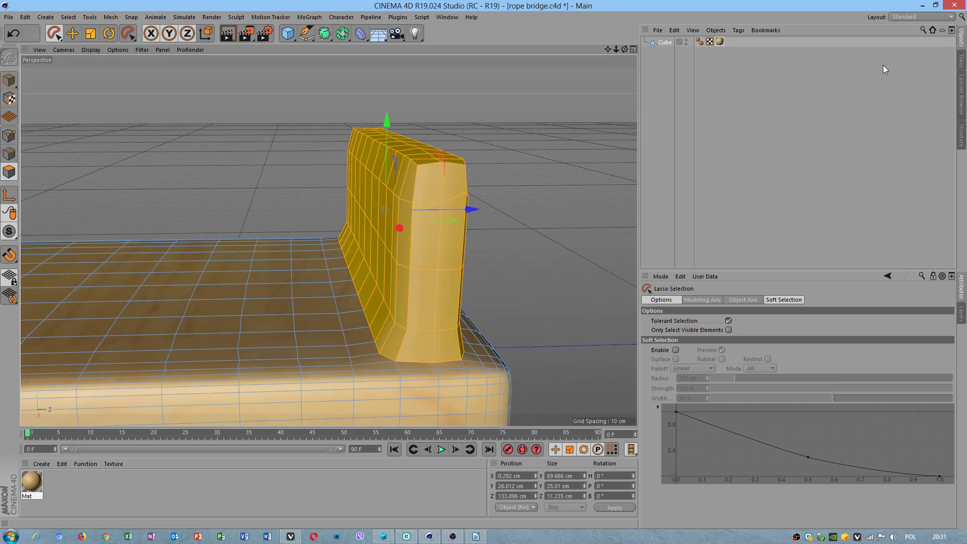
Return to the BP - UV Edit layout and switch to UV Polygon Edit mode, keeping the end wall's polygons selected
{"action": "left_click", "coordinate": [930, 17]}
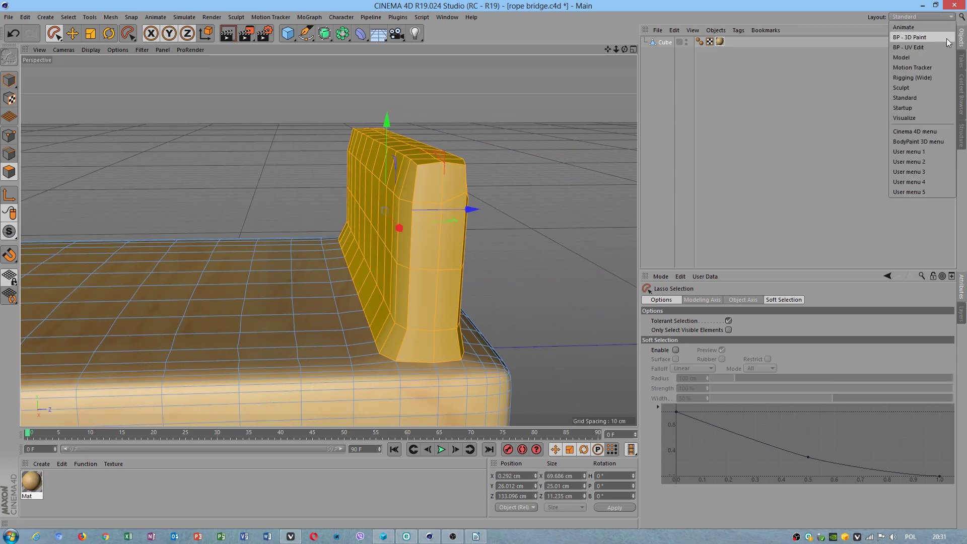
{"action": "left_click", "coordinate": [919, 47]}
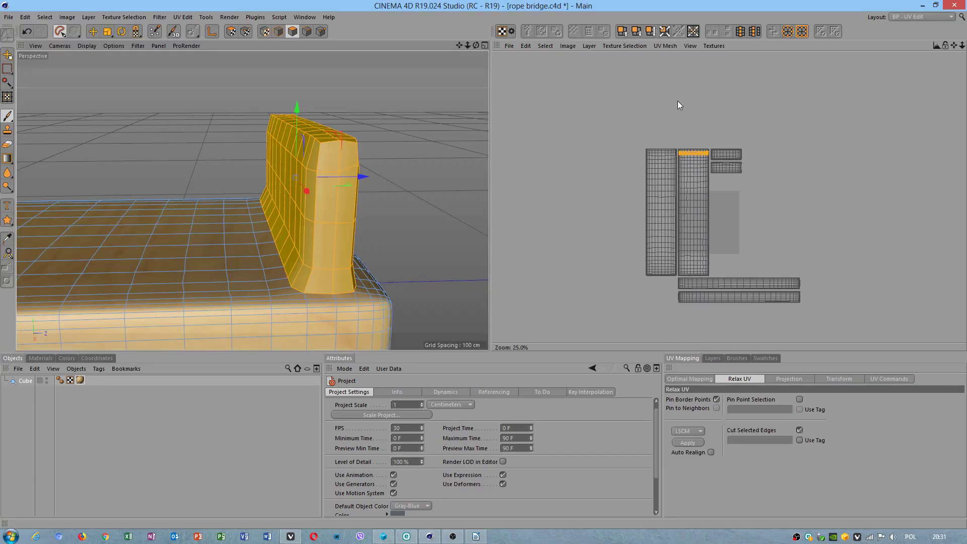
{"action": "left_click", "coordinate": [306, 31]}
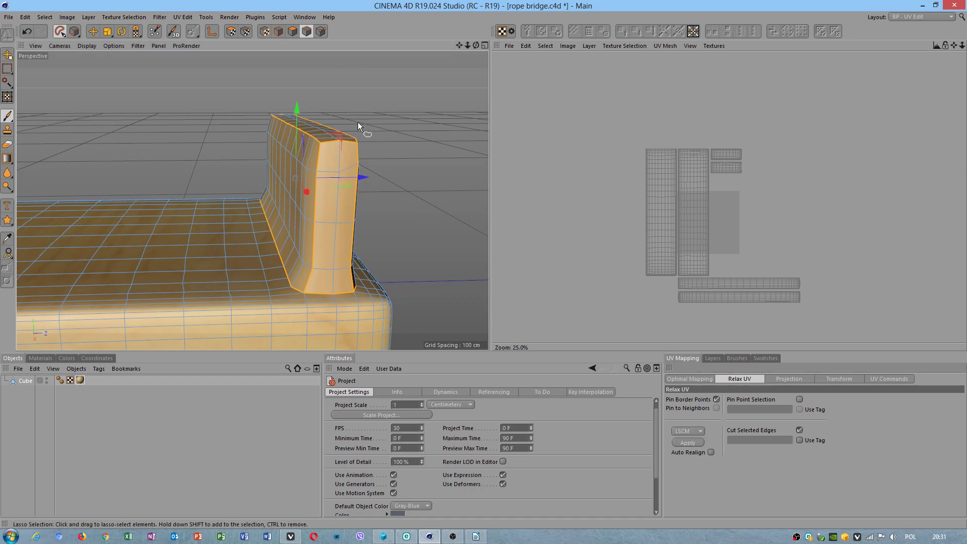
{"action": "left_click", "coordinate": [292, 32]}
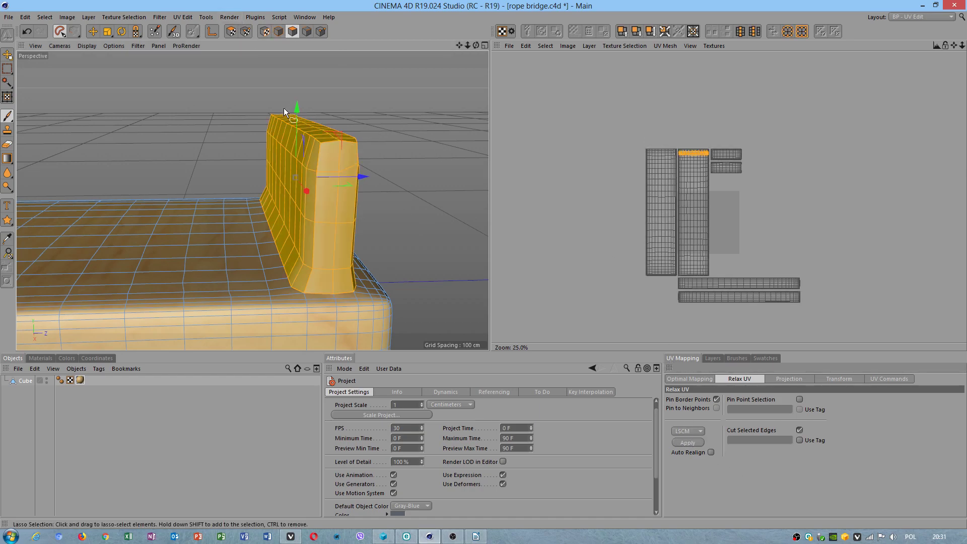
{"action": "left_click", "coordinate": [230, 32]}
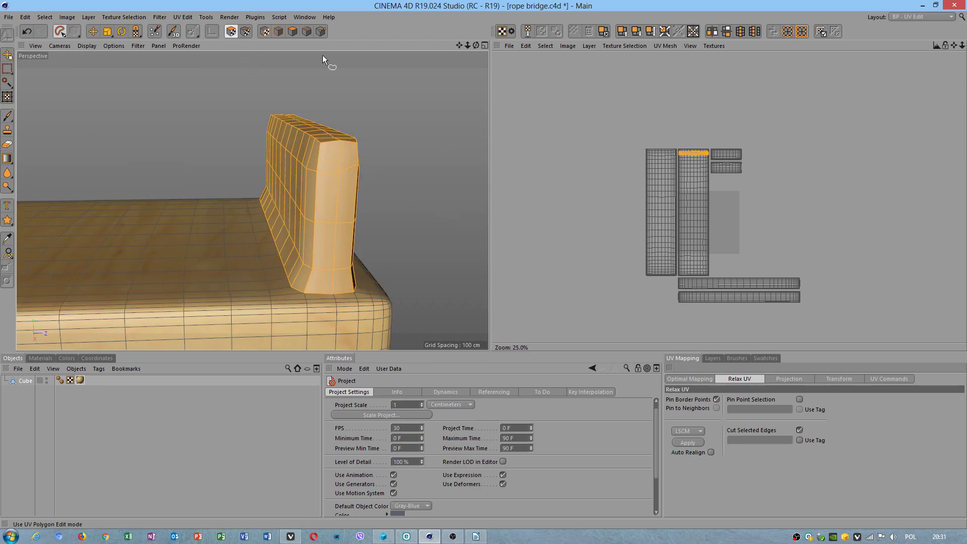
Apply Optimal (Cubic) mapping to the end wall's selected UV polygons
{"action": "left_click", "coordinate": [697, 379]}
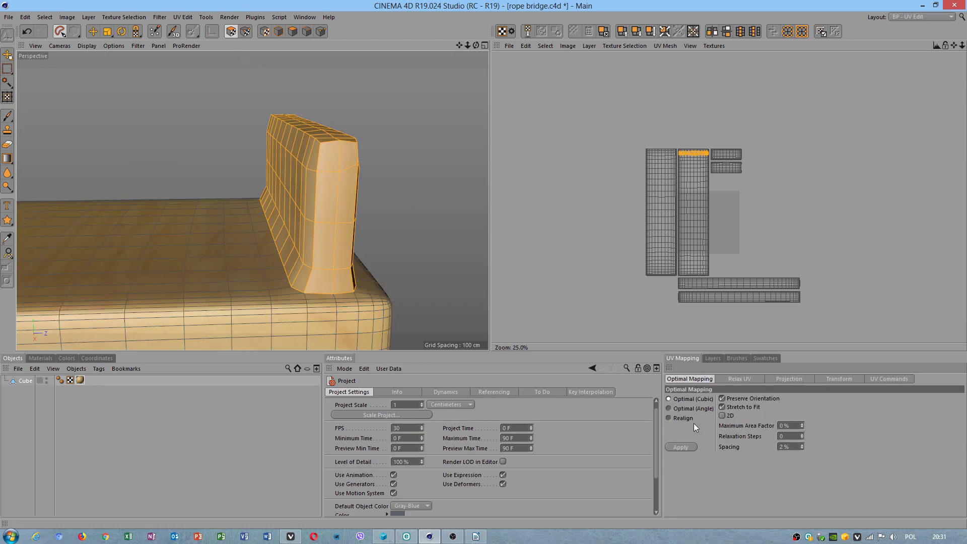
{"action": "left_click", "coordinate": [680, 447]}
{"action": "left_click_drag", "start_coordinate": [330, 218], "coordinate": [398, 199], "text": "alt"}
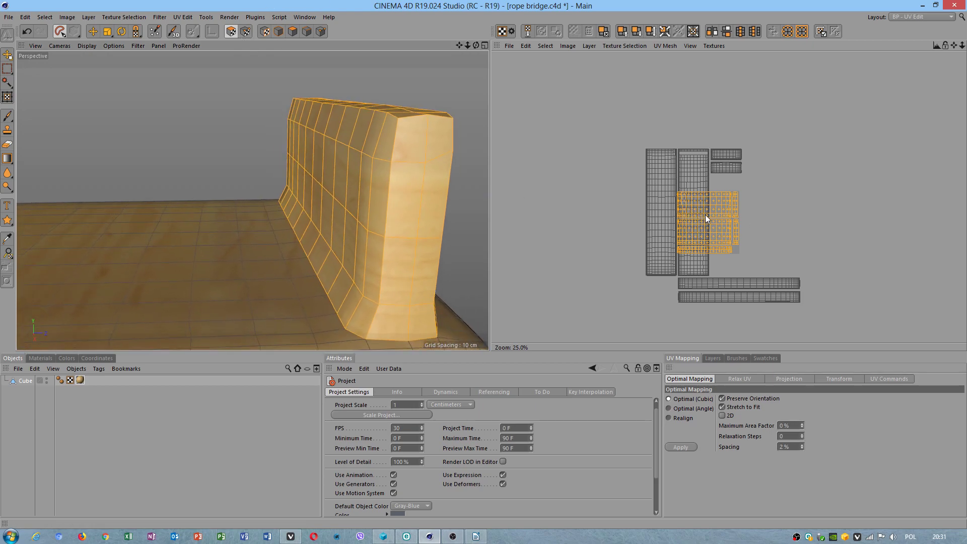
Scale the end wall's UV islands up uniformly, well beyond the texture area, to refine the wood grain on the wall
{"action": "key", "text": "t"}
{"action": "left_click_drag", "start_coordinate": [706, 214], "coordinate": [711, 219]}
{"action": "right_click_drag", "start_coordinate": [301, 222], "coordinate": [243, 230], "text": "alt"}
{"action": "mouse_move", "coordinate": [293, 252]}
{"action": "left_mouse_down", "text": "alt"}
{"action": "mouse_move", "coordinate": [330, 265]}
{"action": "mouse_move", "coordinate": [302, 252]}
{"action": "left_mouse_up", "text": "alt"}
{"action": "right_click_drag", "start_coordinate": [276, 229], "coordinate": [381, 259], "text": "alt"}
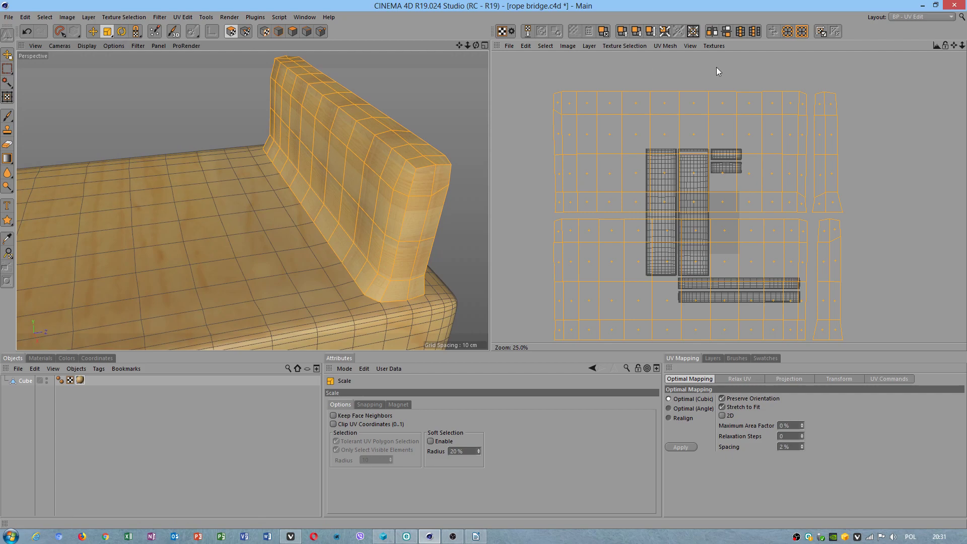
Return to the Standard layout and switch the plank to Model mode
{"action": "left_click", "coordinate": [911, 17]}
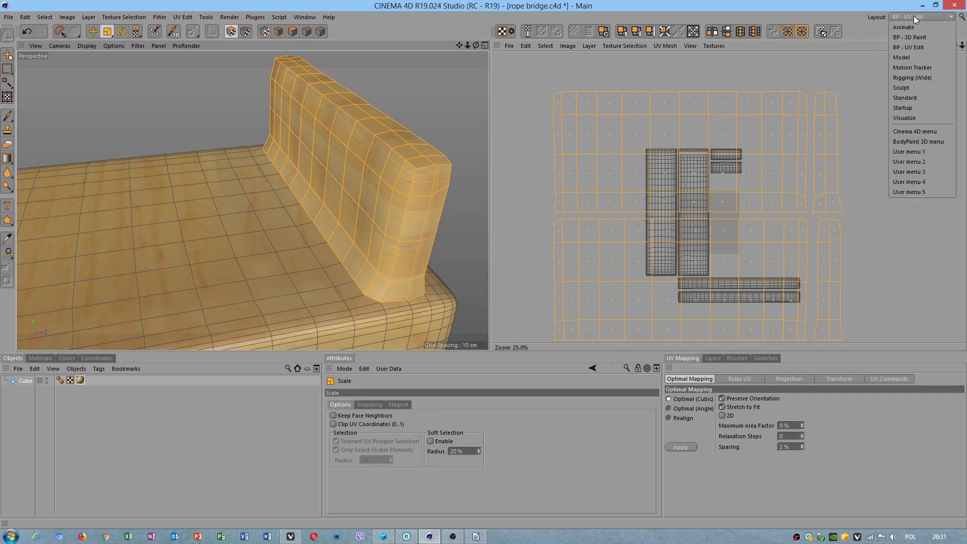
{"action": "left_click", "coordinate": [921, 103]}
{"action": "right_click_drag", "start_coordinate": [409, 174], "coordinate": [317, 143], "text": "alt"}
{"action": "left_click_drag", "start_coordinate": [317, 143], "coordinate": [424, 171], "text": "alt"}
{"action": "middle_click_drag", "start_coordinate": [424, 171], "coordinate": [392, 180], "text": "alt"}
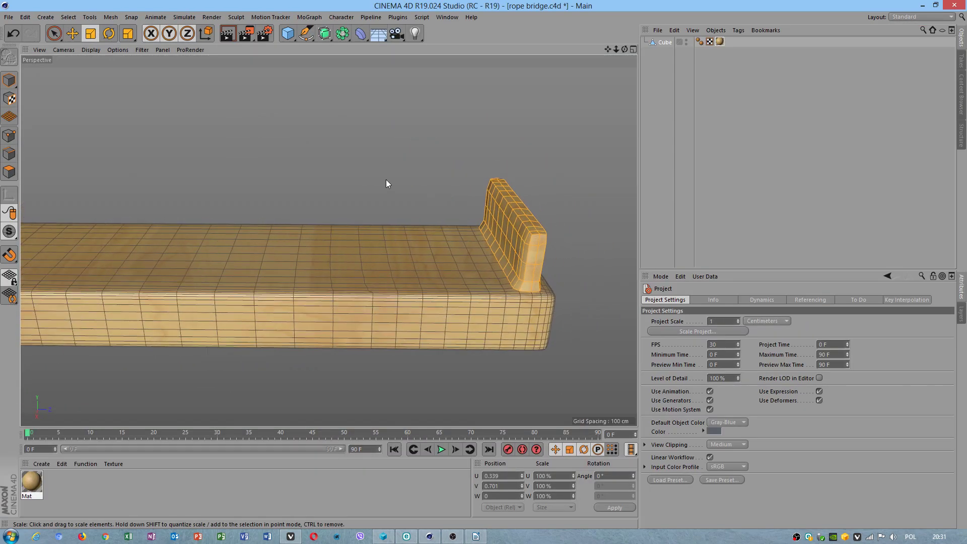
{"action": "right_click_drag", "start_coordinate": [392, 179], "coordinate": [353, 174], "text": "alt"}
{"action": "left_click", "coordinate": [14, 79]}
Add a Phong tag to the plank and enable its Angle Limit
{"action": "middle_click_drag", "start_coordinate": [487, 202], "coordinate": [487, 251], "text": "alt"}
{"action": "right_click_drag", "start_coordinate": [487, 255], "coordinate": [621, 268], "text": "alt"}
{"action": "middle_click_drag", "start_coordinate": [519, 280], "coordinate": [514, 273], "text": "alt"}
{"action": "right_click_drag", "start_coordinate": [515, 272], "coordinate": [542, 264], "text": "alt"}
{"action": "middle_click_drag", "start_coordinate": [541, 264], "coordinate": [474, 244], "text": "alt"}
{"action": "right_click", "coordinate": [474, 244]}
{"action": "left_click", "coordinate": [464, 240]}
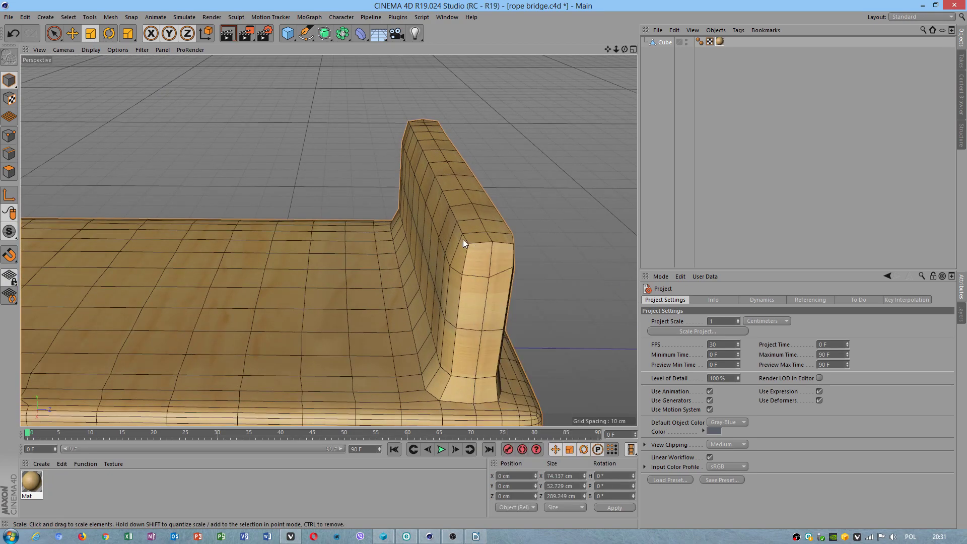
{"action": "right_click", "coordinate": [412, 216]}
{"action": "mouse_move", "coordinate": [467, 316]}
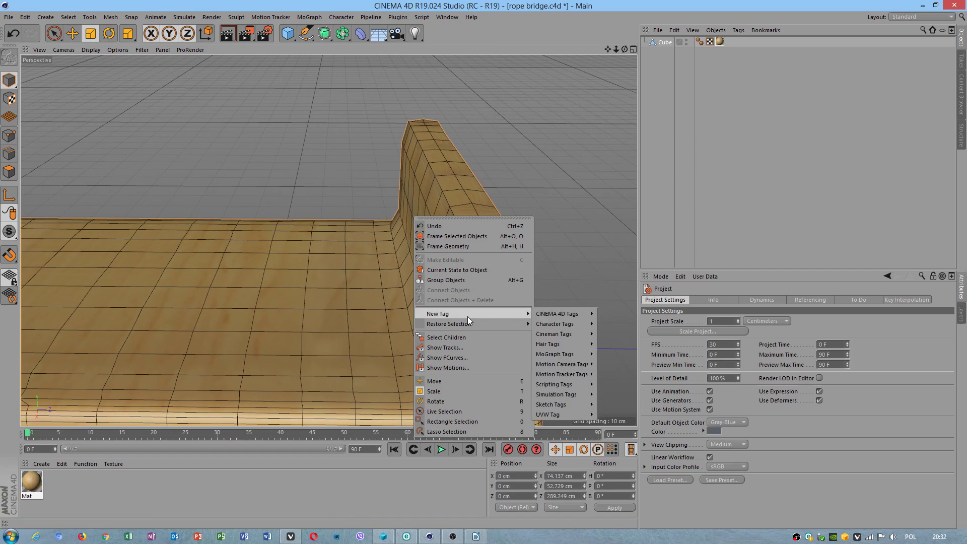
{"action": "mouse_move", "coordinate": [566, 313]}
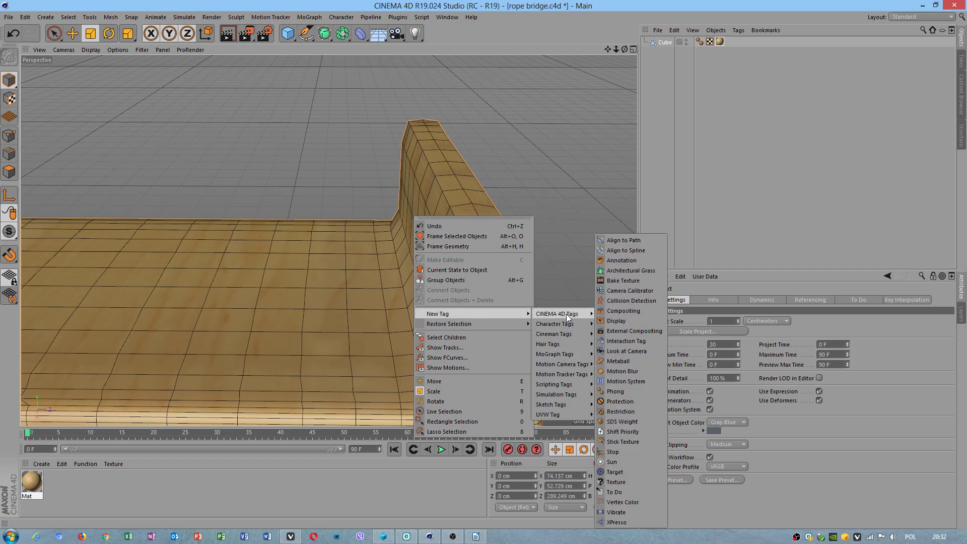
{"action": "left_click", "coordinate": [627, 393]}
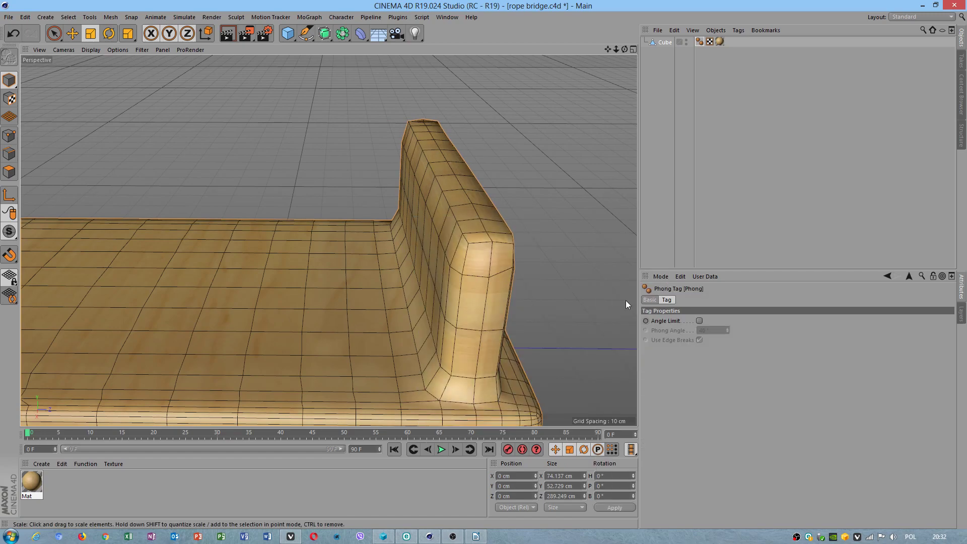
{"action": "left_click", "coordinate": [699, 321]}
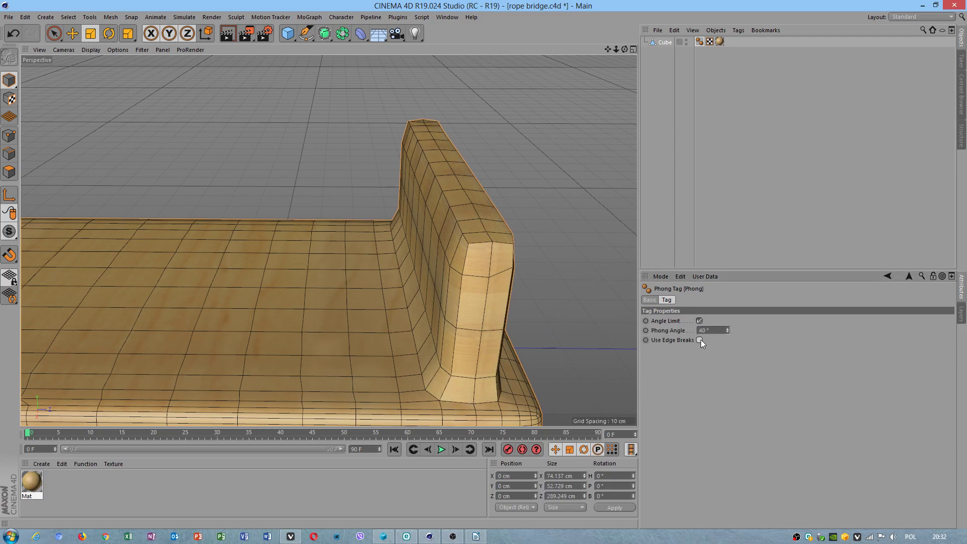
Set the plank's Phong Angle to 180° and render the view to check the shading around the end wall
{"action": "left_click_drag", "start_coordinate": [728, 331], "coordinate": [728, 261]}
{"action": "scroll", "coordinate": [446, 314], "scroll_direction": "down", "scroll_amount": 2}
{"action": "left_click_drag", "start_coordinate": [446, 315], "coordinate": [375, 298], "text": "alt"}
{"action": "scroll", "coordinate": [490, 307], "scroll_direction": "up", "scroll_amount": 3}
{"action": "left_click_drag", "start_coordinate": [490, 307], "coordinate": [450, 278], "text": "alt"}
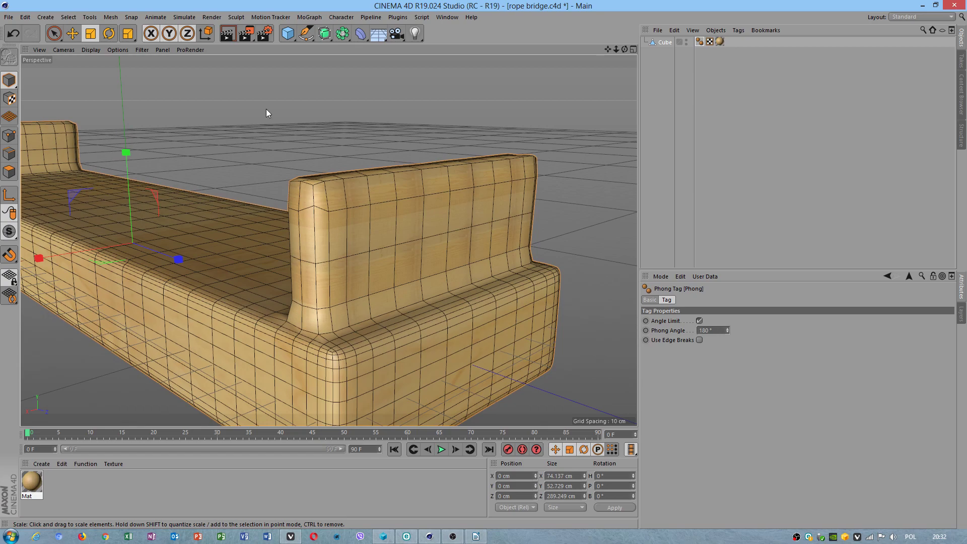
{"action": "left_click", "coordinate": [227, 33]}
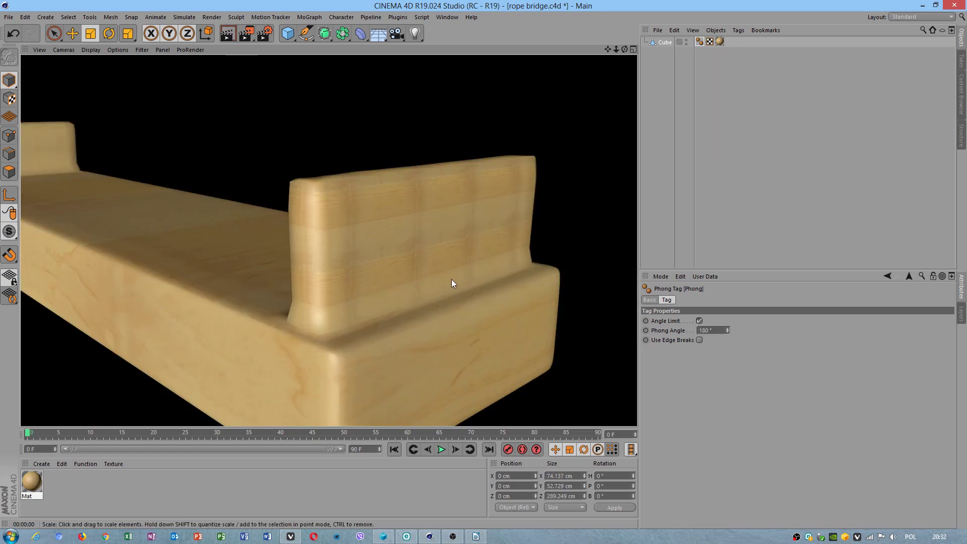
{"action": "left_click", "coordinate": [438, 259]}
Set the wood material's default specular reflectance to 75% width, 2% falloff and 7% specular strength
{"action": "left_click", "coordinate": [719, 41]}
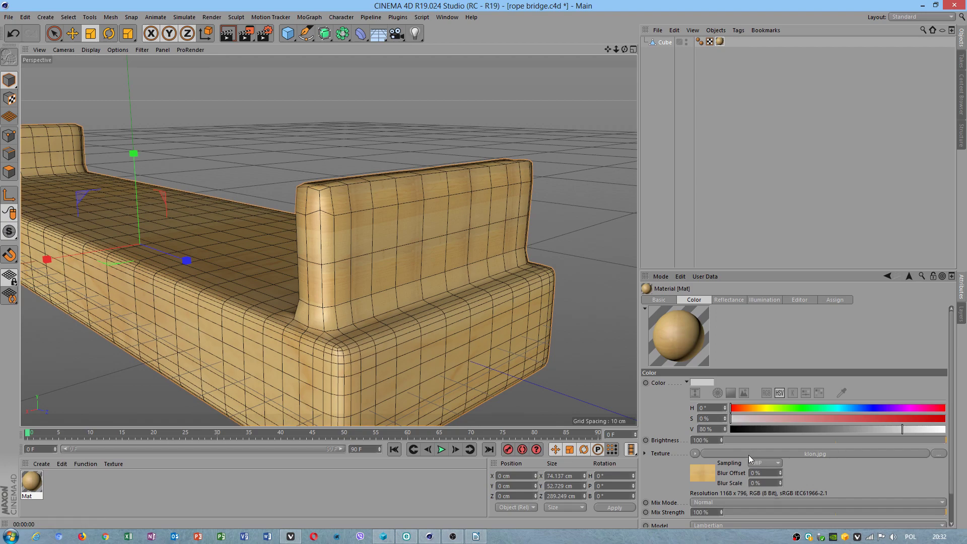
{"action": "scroll", "coordinate": [706, 492], "scroll_direction": "down", "scroll_amount": 2}
{"action": "left_click", "coordinate": [733, 298]}
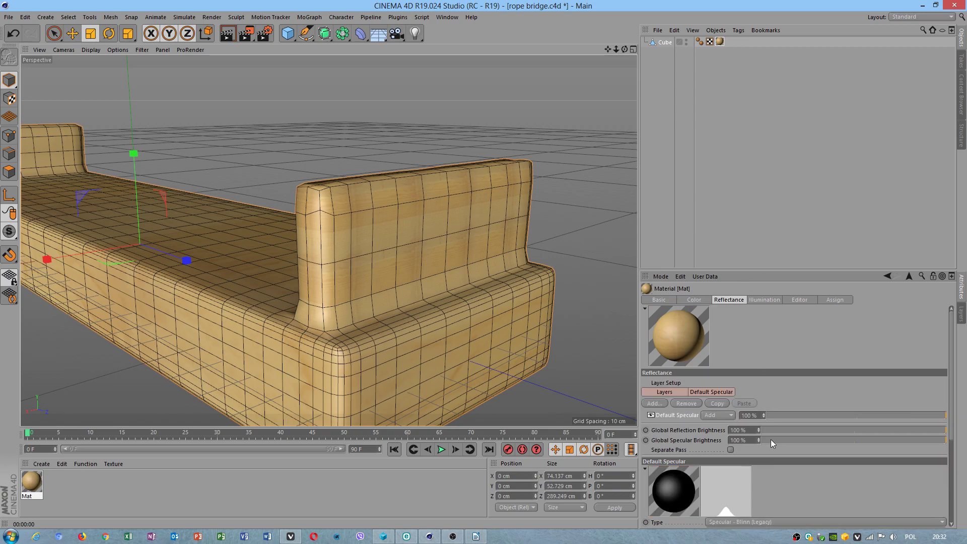
{"action": "scroll", "coordinate": [775, 449], "scroll_direction": "down", "scroll_amount": 3}
{"action": "left_click_drag", "start_coordinate": [862, 402], "coordinate": [845, 413]}
{"action": "left_click_drag", "start_coordinate": [782, 433], "coordinate": [753, 433]}
Render the plank from an angled view to check the reduced highlights, and save the project
{"action": "left_click_drag", "start_coordinate": [390, 261], "coordinate": [392, 309], "text": "alt"}
{"action": "mouse_move", "coordinate": [324, 280]}
{"action": "right_mouse_down", "text": "alt"}
{"action": "mouse_move", "coordinate": [382, 276]}
{"action": "mouse_move", "coordinate": [306, 280]}
{"action": "right_mouse_up", "text": "alt"}
{"action": "left_click_drag", "start_coordinate": [352, 252], "coordinate": [494, 192], "text": "alt"}
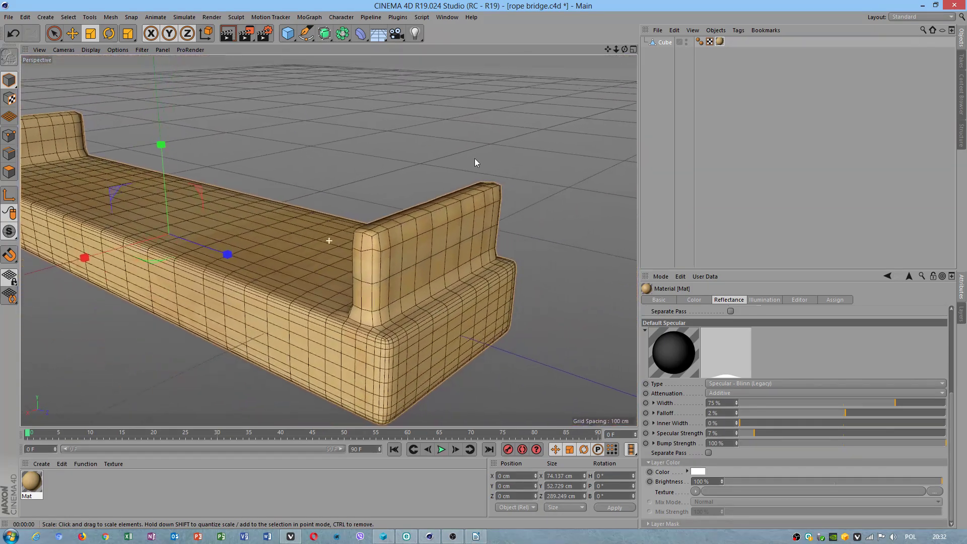
{"action": "left_click", "coordinate": [227, 33]}
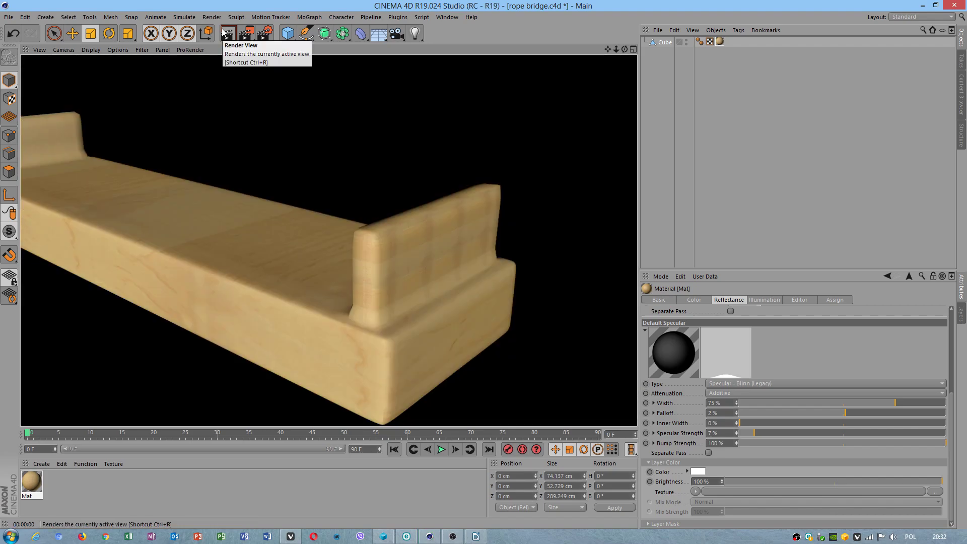
{"action": "right_click_drag", "start_coordinate": [383, 214], "coordinate": [345, 214], "text": "alt"}
{"action": "left_click_drag", "start_coordinate": [345, 214], "coordinate": [352, 272], "text": "alt"}
{"action": "left_click", "coordinate": [8, 17]}
{"action": "left_click", "coordinate": [32, 97]}
Switch the plank to Polygons mode, activate Lasso Selection and turn on its X-Ray display
{"action": "mouse_move", "coordinate": [173, 134]}
{"action": "right_mouse_down", "text": "alt"}
{"action": "mouse_move", "coordinate": [226, 137]}
{"action": "mouse_move", "coordinate": [187, 137]}
{"action": "right_mouse_up", "text": "alt"}
{"action": "left_click_drag", "start_coordinate": [365, 149], "coordinate": [332, 197], "text": "alt"}
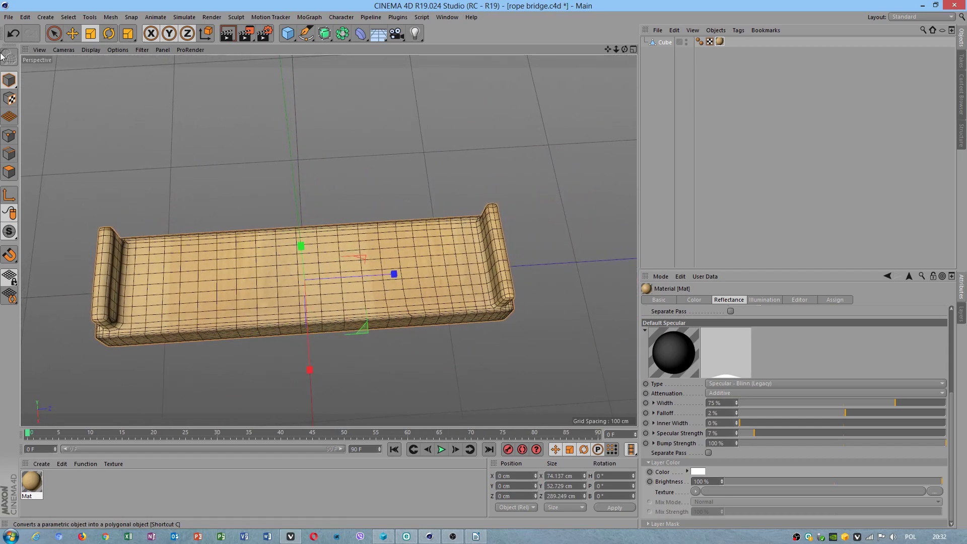
{"action": "left_click", "coordinate": [10, 171]}
{"action": "left_click_drag", "start_coordinate": [448, 179], "coordinate": [428, 201], "text": "alt"}
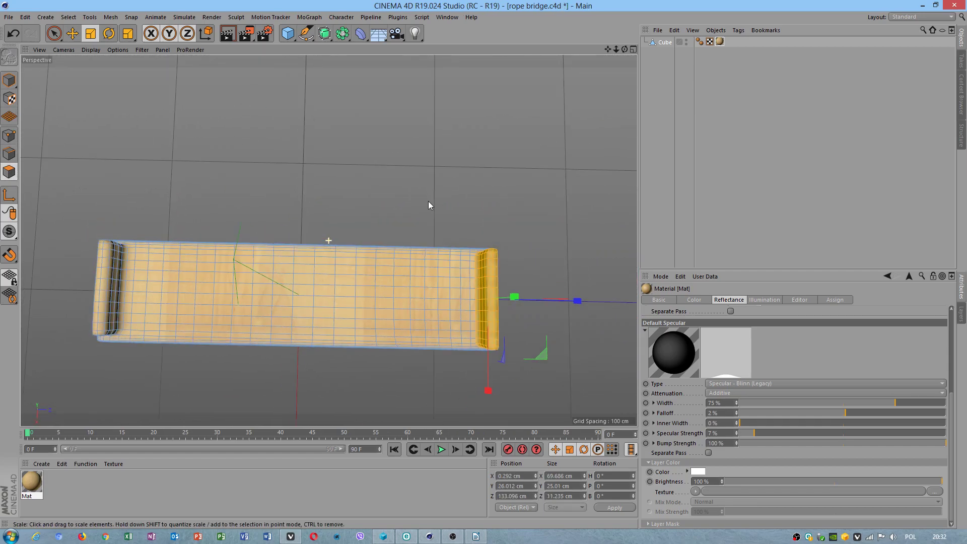
{"action": "left_click", "coordinate": [54, 33]}
{"action": "left_click", "coordinate": [77, 85]}
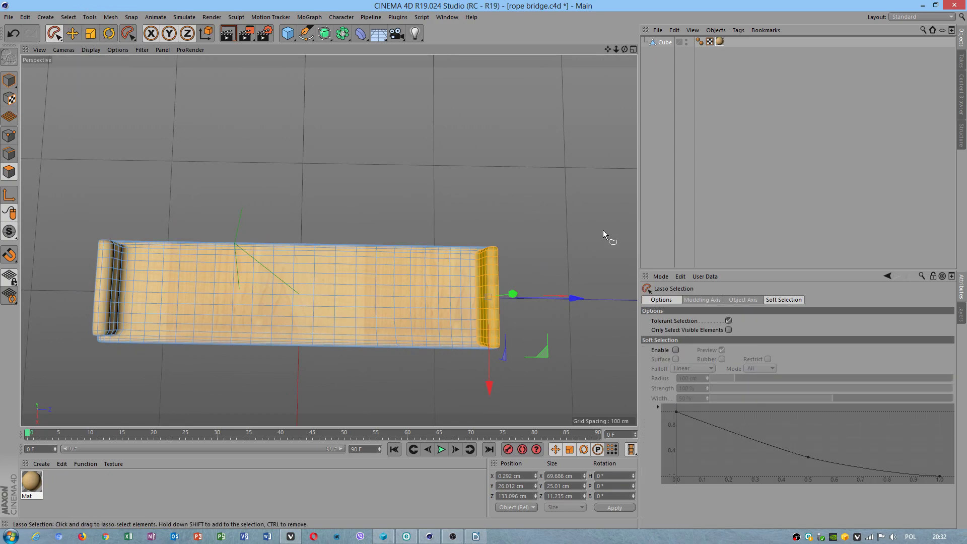
{"action": "left_click_drag", "start_coordinate": [189, 216], "coordinate": [418, 262], "text": "alt"}
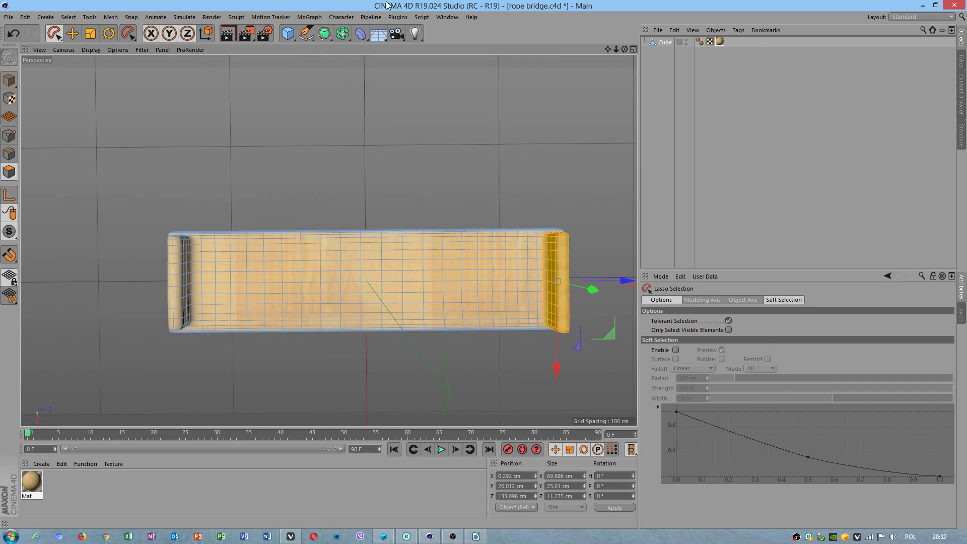
{"action": "left_click", "coordinate": [655, 42]}
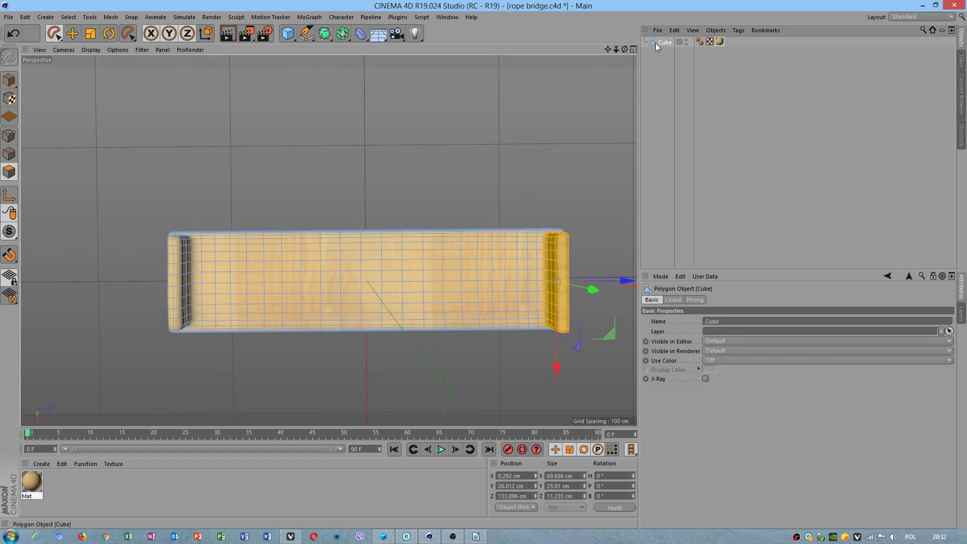
{"action": "left_click", "coordinate": [705, 378]}
Lasso-select all polygons of the plank's negative-Z half, including its end wall, and delete them
{"action": "scroll", "coordinate": [373, 282], "scroll_direction": "up", "scroll_amount": 3}
{"action": "mouse_move", "coordinate": [149, 134]}
{"action": "left_mouse_down"}
{"action": "mouse_move", "coordinate": [136, 134]}
{"action": "mouse_move", "coordinate": [90, 339]}
{"action": "mouse_move", "coordinate": [335, 410]}
{"action": "mouse_move", "coordinate": [375, 399]}
{"action": "mouse_move", "coordinate": [378, 183]}
{"action": "mouse_move", "coordinate": [104, 164]}
{"action": "left_mouse_up"}
{"action": "mouse_move", "coordinate": [367, 346]}
{"action": "left_mouse_down", "text": "alt"}
{"action": "mouse_move", "coordinate": [309, 213]}
{"action": "mouse_move", "coordinate": [332, 282]}
{"action": "mouse_move", "coordinate": [358, 328]}
{"action": "mouse_move", "coordinate": [373, 334]}
{"action": "mouse_move", "coordinate": [364, 331]}
{"action": "left_mouse_up", "text": "alt"}
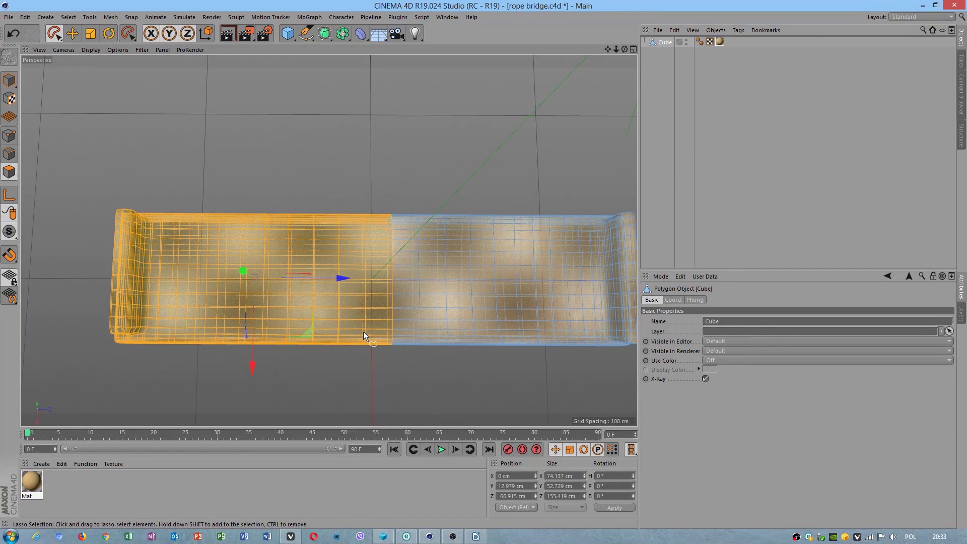
{"action": "key", "text": "Delete"}
{"action": "middle_click_drag", "start_coordinate": [377, 331], "coordinate": [238, 264], "text": "alt"}
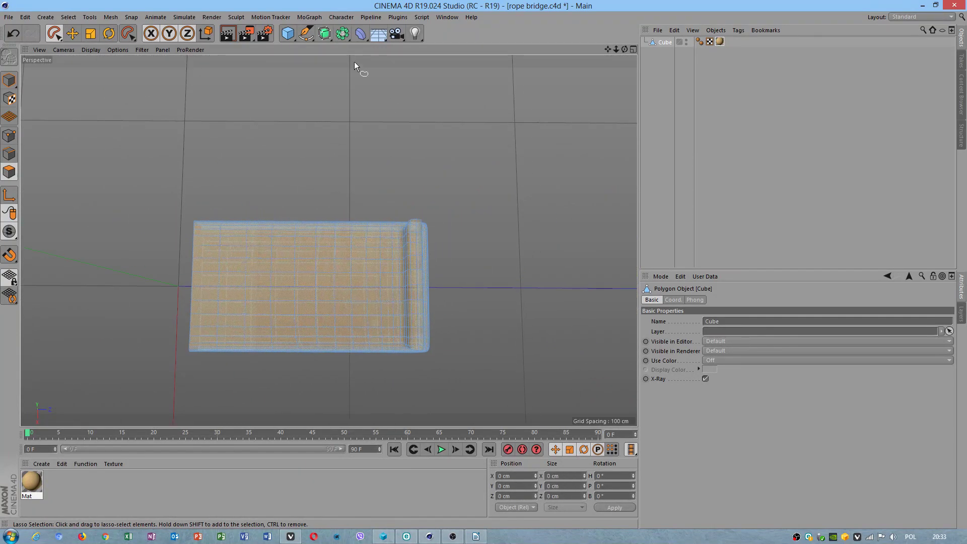
Add a Symmetry object and make the remaining half plank its child
{"action": "left_click", "coordinate": [328, 37]}
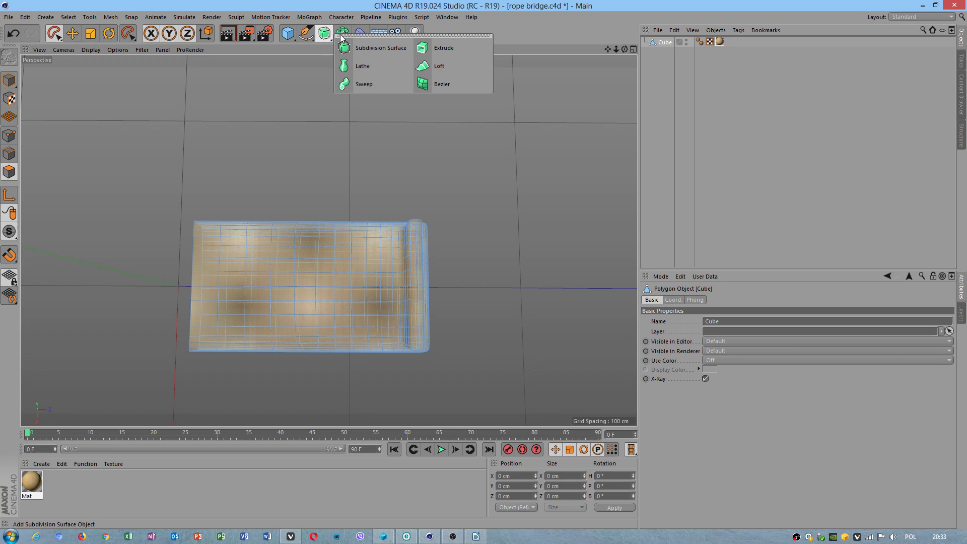
{"action": "left_click", "coordinate": [342, 33]}
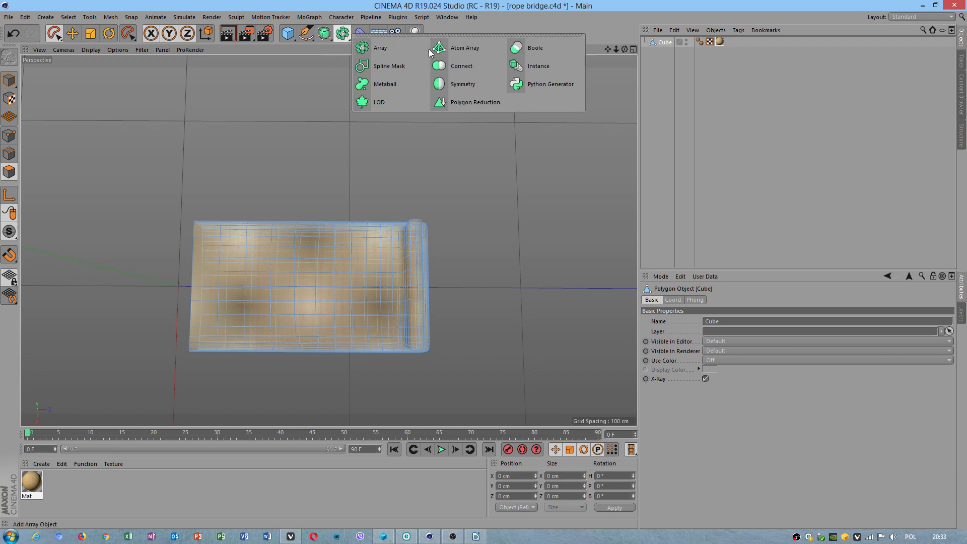
{"action": "left_click", "coordinate": [453, 84]}
{"action": "left_click", "coordinate": [656, 52]}
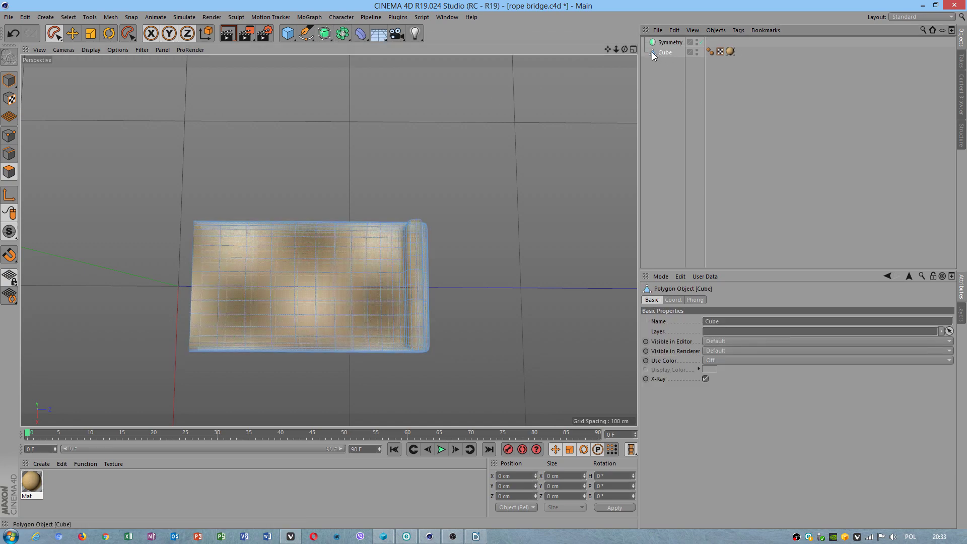
{"action": "left_click_drag", "start_coordinate": [652, 43], "coordinate": [656, 43]}
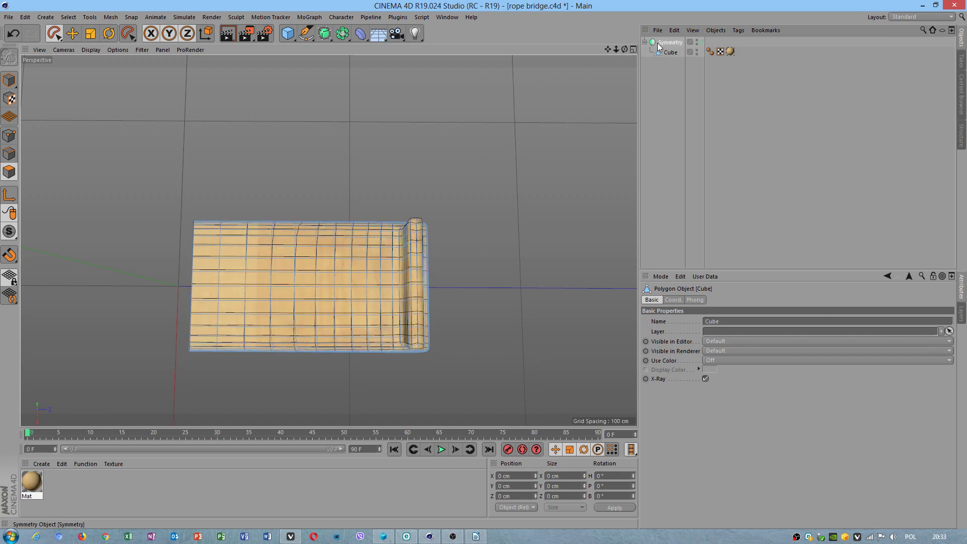
Set the Symmetry object's mirror plane to XY so the half plank mirrors along its length
{"action": "left_click", "coordinate": [657, 43]}
{"action": "left_click", "coordinate": [701, 319]}
{"action": "left_click", "coordinate": [701, 328]}
{"action": "left_click_drag", "start_coordinate": [337, 263], "coordinate": [344, 246], "text": "alt"}
{"action": "middle_click_drag", "start_coordinate": [226, 247], "coordinate": [373, 261], "text": "alt"}
{"action": "right_click_drag", "start_coordinate": [373, 261], "coordinate": [420, 258], "text": "alt"}
{"action": "middle_click_drag", "start_coordinate": [403, 246], "coordinate": [354, 197], "text": "alt"}
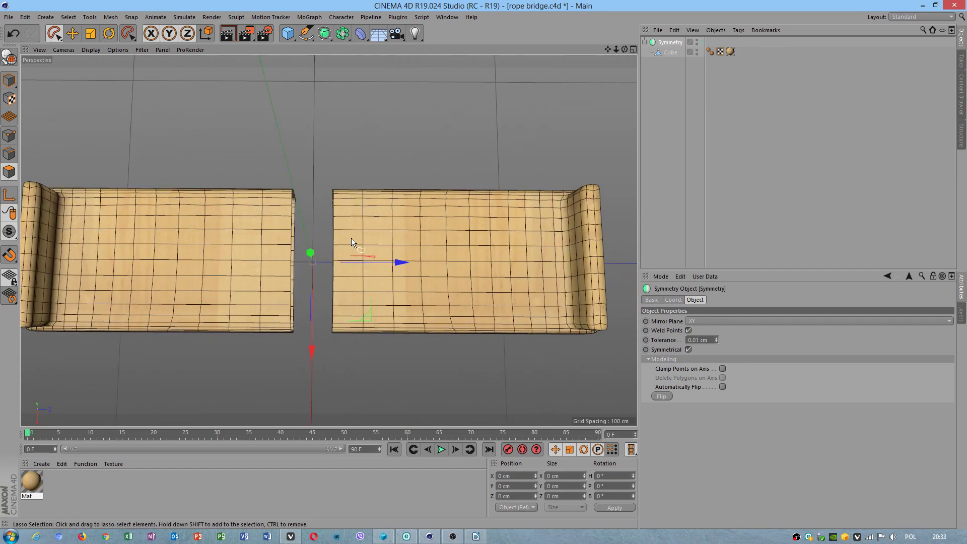
{"action": "scroll", "coordinate": [349, 239], "scroll_direction": "down", "scroll_amount": 2}
Move the Symmetry object about 5.6 cm in the negative Z direction
{"action": "left_click", "coordinate": [665, 53]}
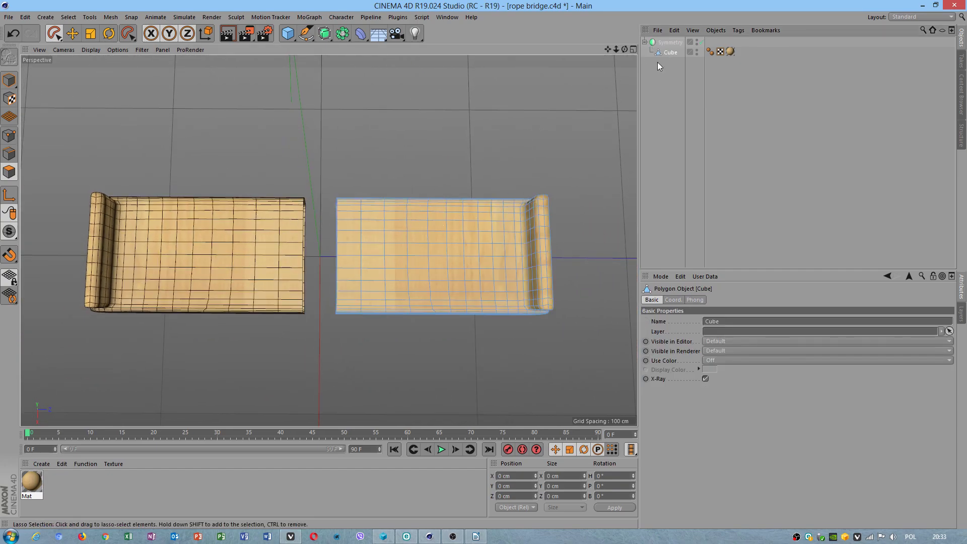
{"action": "left_click", "coordinate": [669, 42]}
{"action": "left_click_drag", "start_coordinate": [371, 258], "coordinate": [362, 259]}
Select all polygons of the half plank and move them about 9.9 cm along Z toward the mirrored half
{"action": "left_click", "coordinate": [668, 52]}
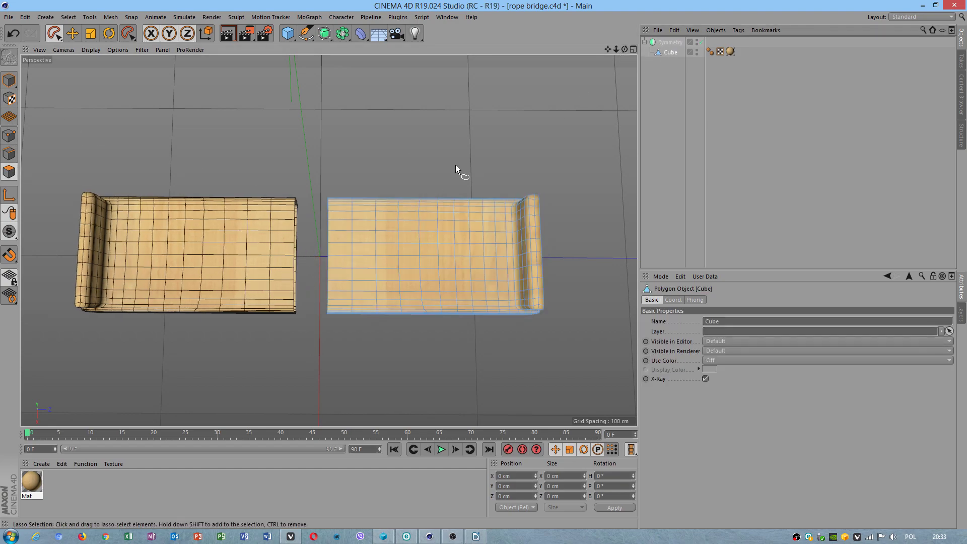
{"action": "left_click", "coordinate": [72, 33]}
{"action": "left_click", "coordinate": [389, 289]}
{"action": "key", "text": "ctrl+a"}
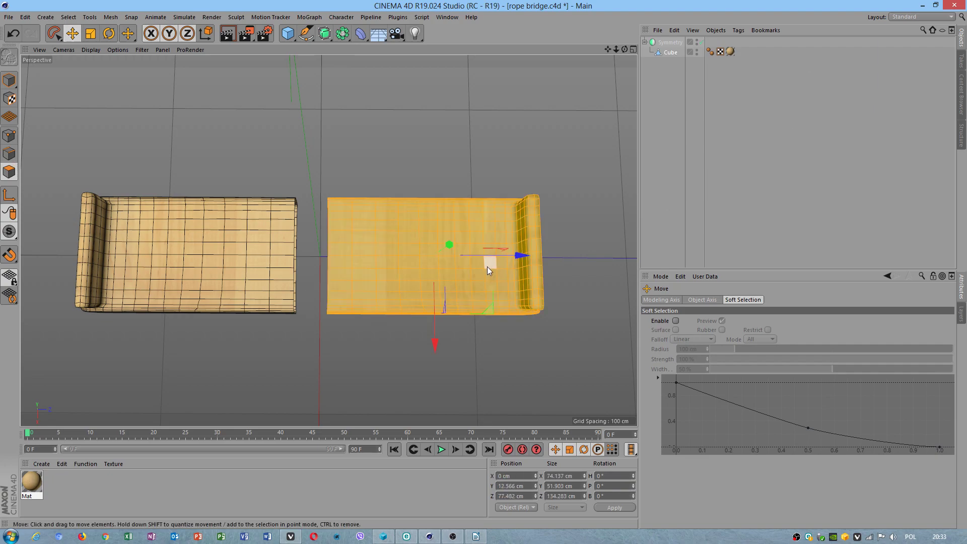
{"action": "left_click_drag", "start_coordinate": [487, 256], "coordinate": [472, 253]}
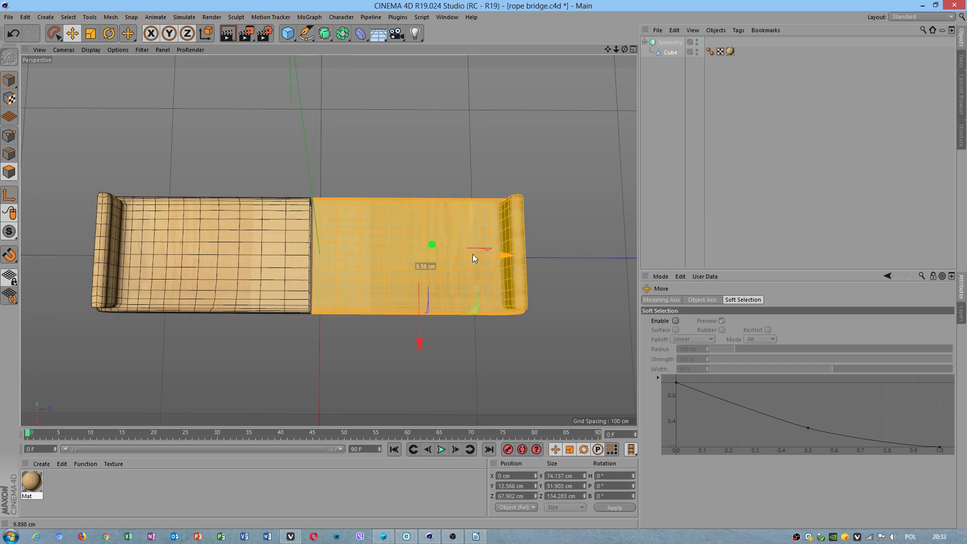
Enable clamping points and deleting polygons on the symmetry axis, and raise the weld tolerance to 27 cm
{"action": "left_click", "coordinate": [674, 44]}
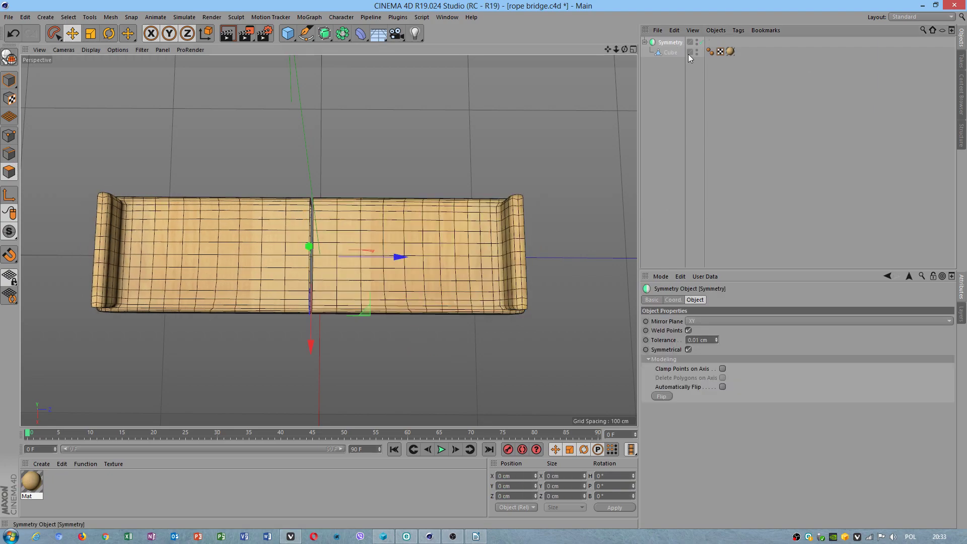
{"action": "left_click", "coordinate": [722, 369]}
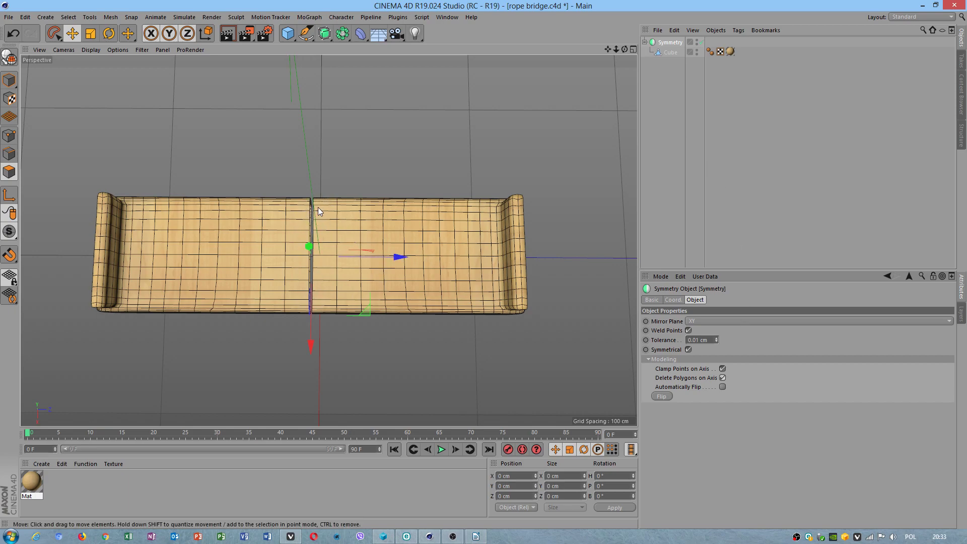
{"action": "left_click_drag", "start_coordinate": [716, 341], "coordinate": [715, 316]}
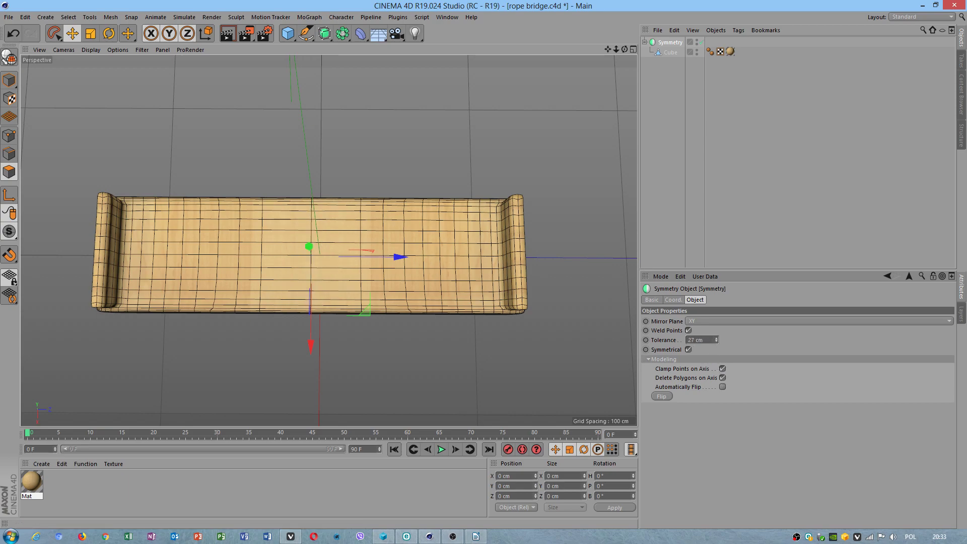
Select the Symmetry object together with its Cube child and make them editable in Model mode
{"action": "left_click", "coordinate": [666, 53], "text": "ctrl"}
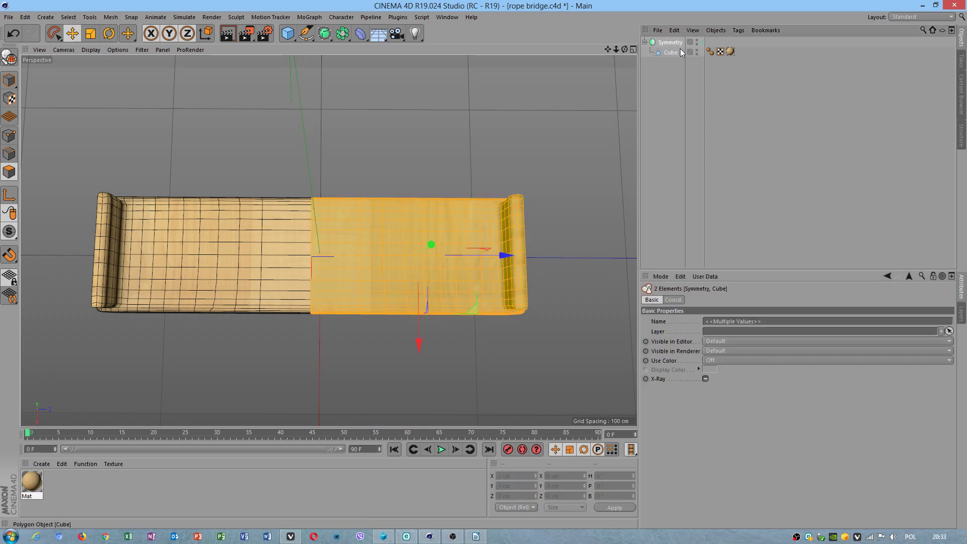
{"action": "left_click", "coordinate": [9, 80]}
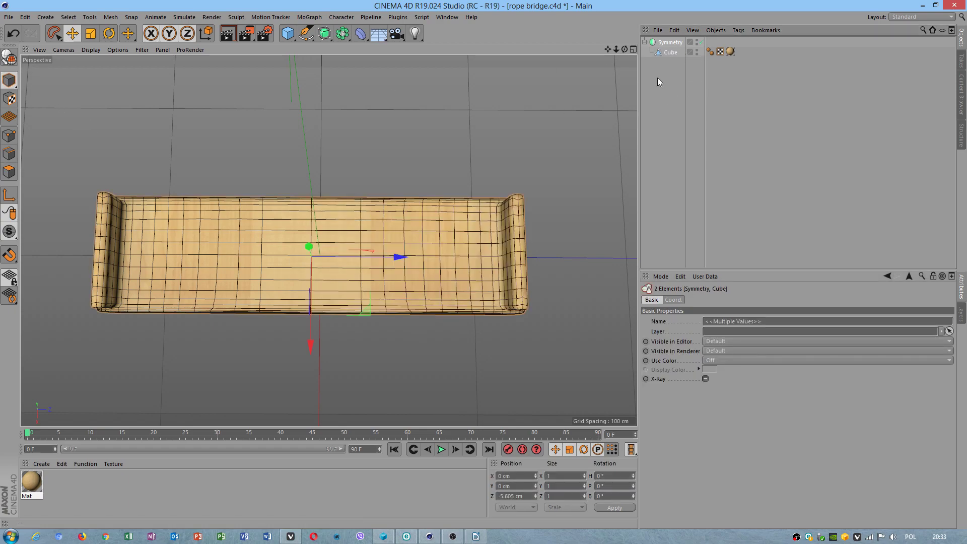
{"action": "left_click", "coordinate": [9, 57]}
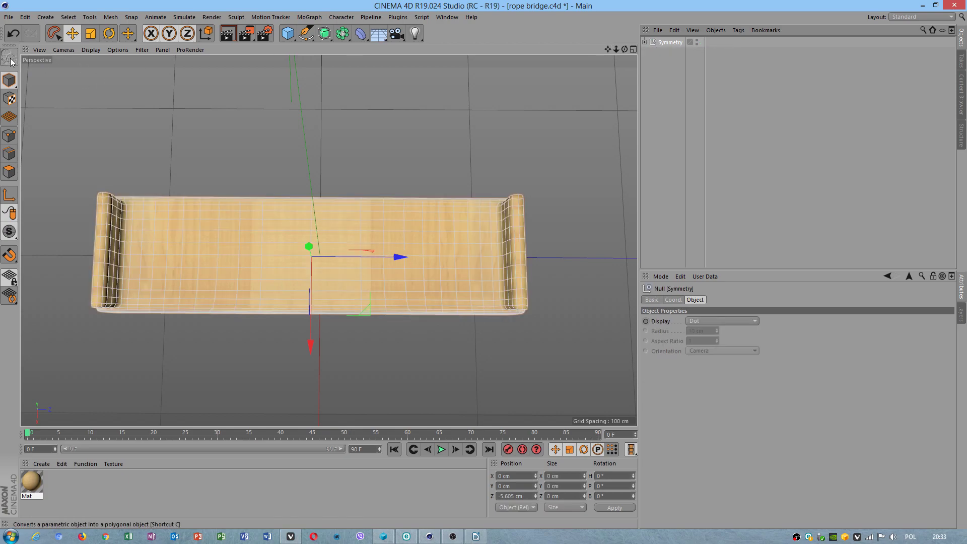
Merge the Symmetry null and its Cube child into one polygon object with Connect Objects + Delete
{"action": "left_click", "coordinate": [644, 42]}
{"action": "left_click", "coordinate": [665, 52], "text": "ctrl"}
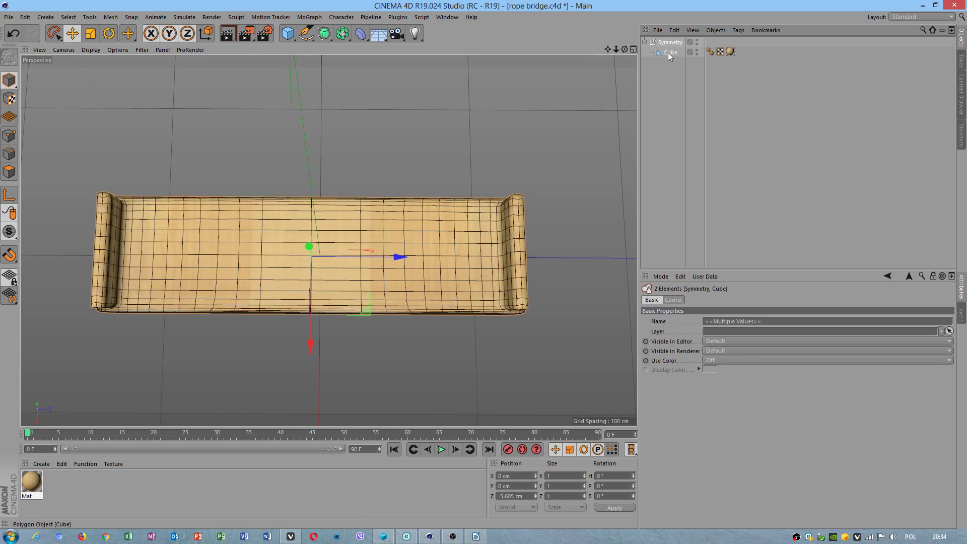
{"action": "right_click", "coordinate": [668, 54]}
{"action": "left_click", "coordinate": [727, 323]}
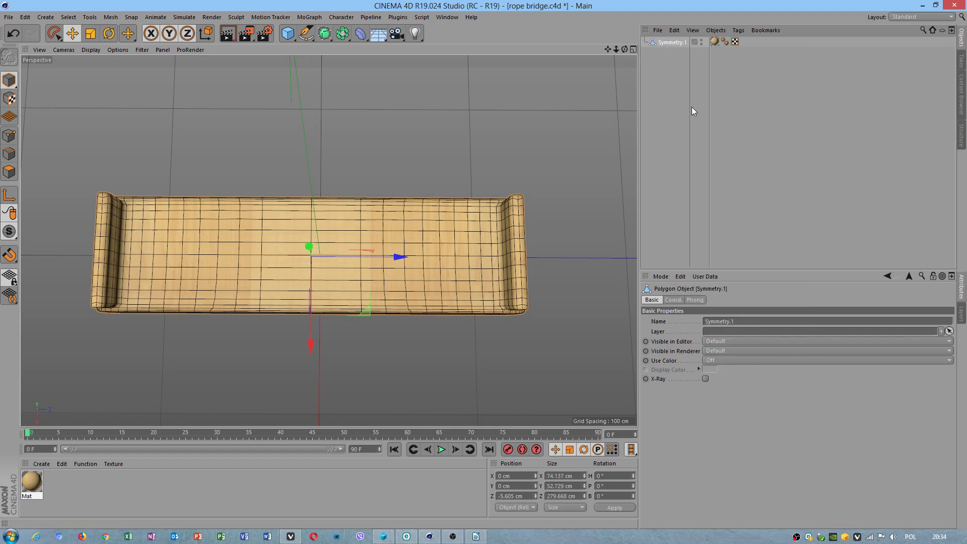
Add a Subdivision Surface, make the merged plank its child and inspect the smoothed mesh
{"action": "mouse_move", "coordinate": [263, 175]}
{"action": "left_mouse_down", "text": "alt"}
{"action": "mouse_move", "coordinate": [301, 190]}
{"action": "mouse_move", "coordinate": [263, 177]}
{"action": "left_mouse_up", "text": "alt"}
{"action": "left_click_drag", "start_coordinate": [325, 35], "coordinate": [346, 44]}
{"action": "left_click", "coordinate": [651, 53]}
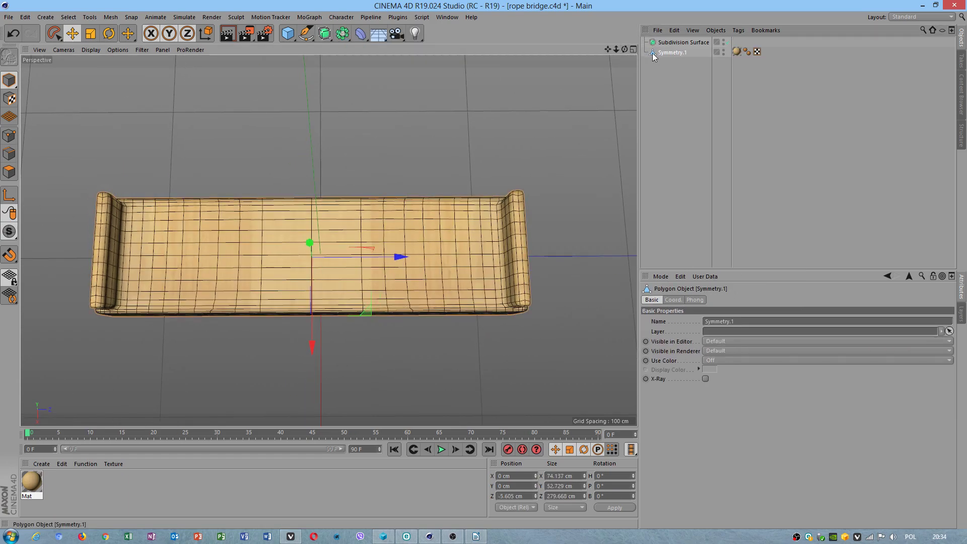
{"action": "left_click_drag", "start_coordinate": [655, 42], "coordinate": [655, 42]}
{"action": "left_click_drag", "start_coordinate": [433, 233], "coordinate": [381, 197], "text": "alt"}
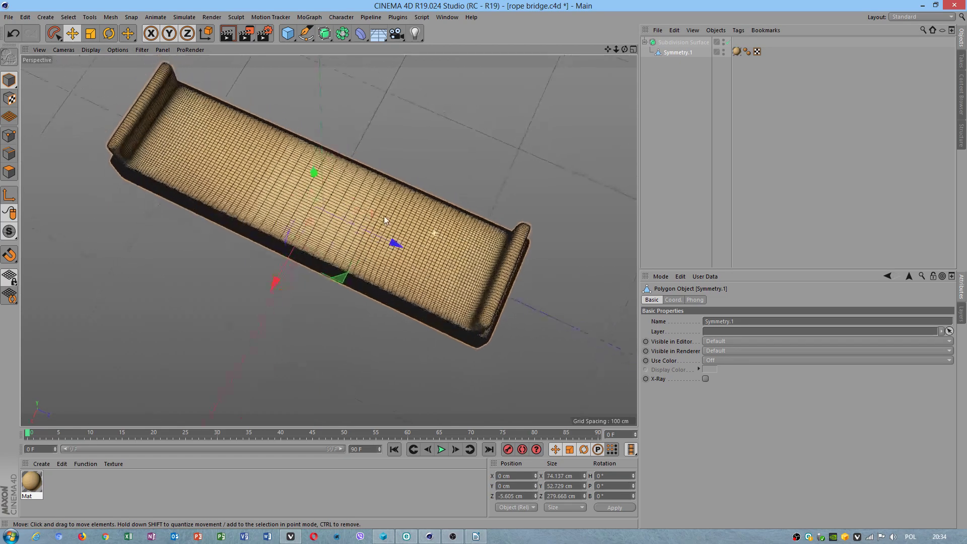
{"action": "right_click_drag", "start_coordinate": [379, 196], "coordinate": [426, 196], "text": "alt"}
{"action": "left_click_drag", "start_coordinate": [425, 195], "coordinate": [421, 150], "text": "alt"}
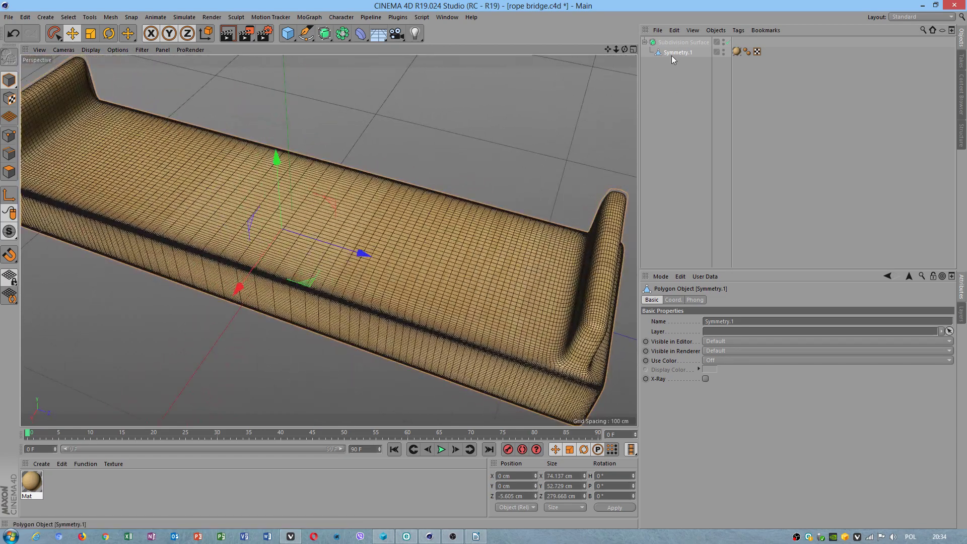
Take the merged plank out of the Subdivision Surface and remove the Subdivision Surface from the scene
{"action": "left_click_drag", "start_coordinate": [672, 53], "coordinate": [679, 39]}
{"action": "left_click", "coordinate": [677, 52]}
{"action": "left_click_drag", "start_coordinate": [360, 272], "coordinate": [421, 322], "text": "alt"}
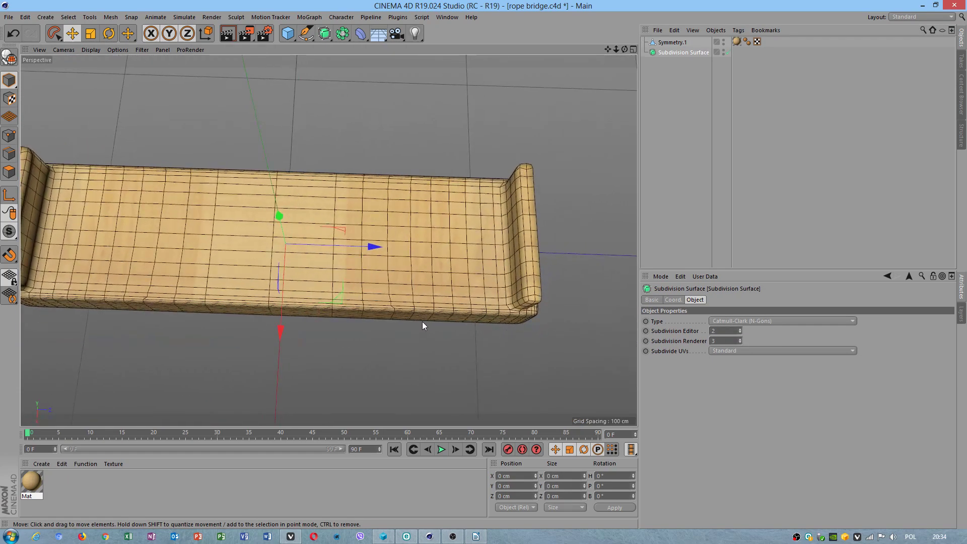
{"action": "left_click", "coordinate": [563, 153]}
{"action": "left_click", "coordinate": [668, 51]}
{"action": "left_click", "coordinate": [674, 30]}
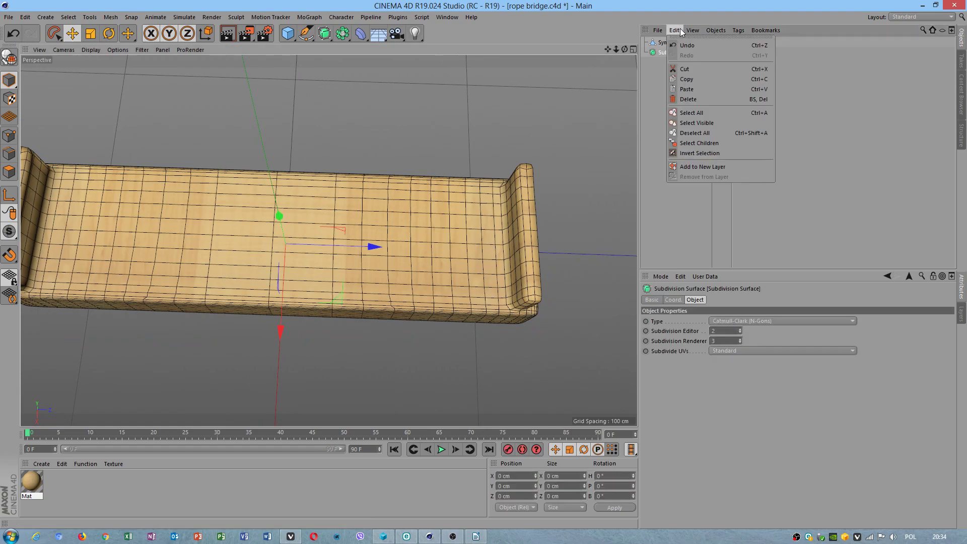
{"action": "left_click", "coordinate": [692, 71]}
{"action": "left_click", "coordinate": [326, 254]}
Render the plank in the viewport from several angles and examine the shading on its raised end lips
{"action": "middle_click_drag", "start_coordinate": [433, 226], "coordinate": [492, 232], "text": "alt"}
{"action": "left_click", "coordinate": [227, 33]}
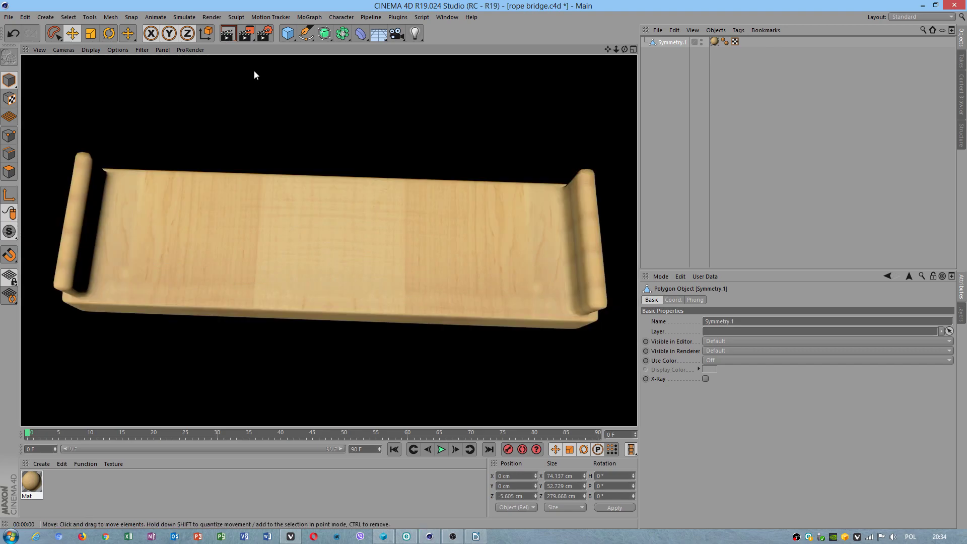
{"action": "left_click_drag", "start_coordinate": [364, 310], "coordinate": [497, 179], "text": "alt"}
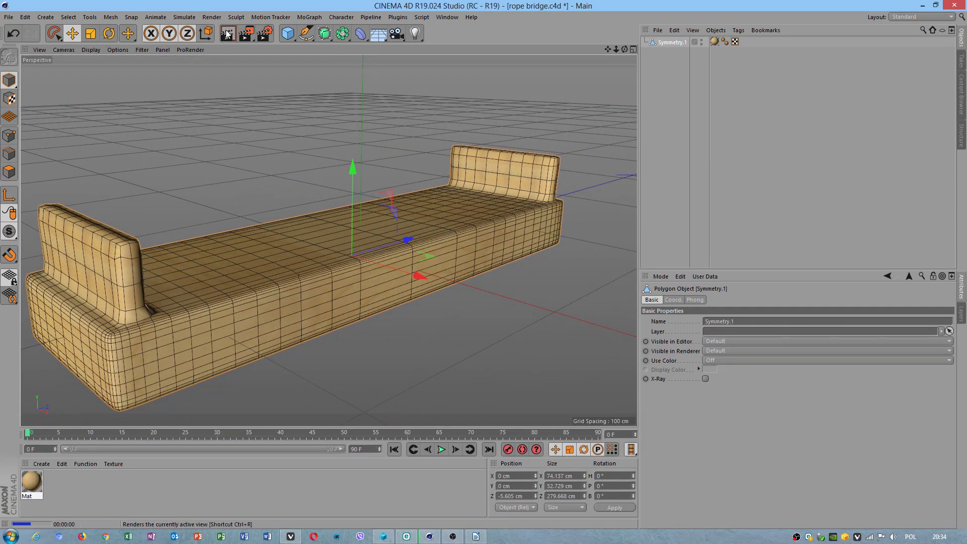
{"action": "left_click", "coordinate": [227, 33]}
{"action": "left_click_drag", "start_coordinate": [392, 137], "coordinate": [388, 166], "text": "alt"}
{"action": "right_click_drag", "start_coordinate": [320, 171], "coordinate": [334, 171], "text": "alt"}
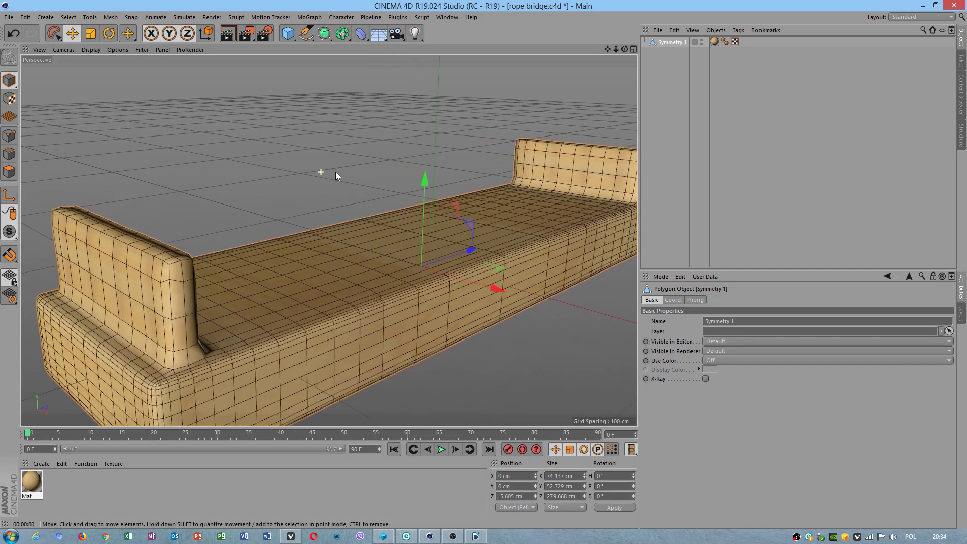
{"action": "left_click_drag", "start_coordinate": [334, 171], "coordinate": [292, 223], "text": "alt"}
{"action": "middle_click_drag", "start_coordinate": [292, 222], "coordinate": [319, 163], "text": "alt"}
{"action": "right_click_drag", "start_coordinate": [194, 176], "coordinate": [219, 168], "text": "alt"}
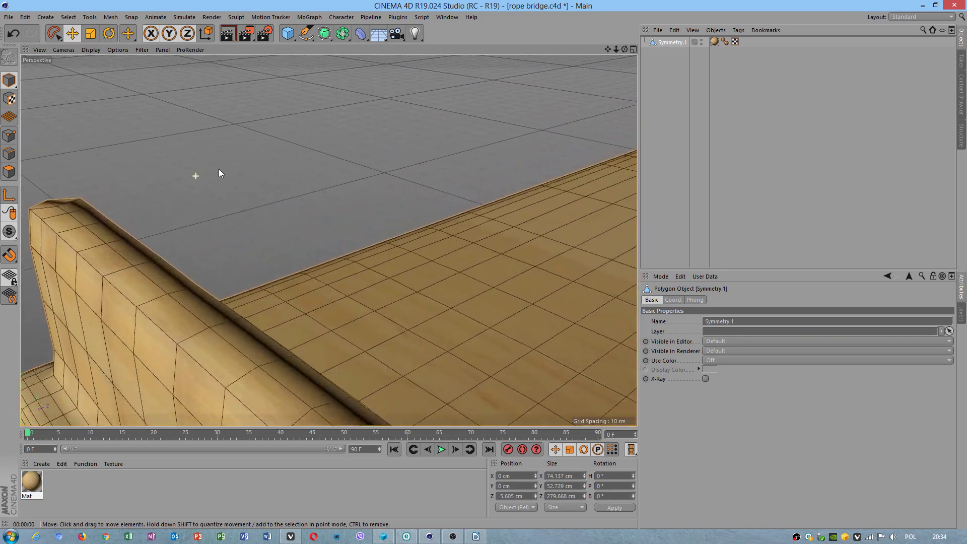
{"action": "key", "text": "ctrl+shift+z"}
{"action": "right_click_drag", "start_coordinate": [373, 176], "coordinate": [404, 184], "text": "alt"}
{"action": "left_click_drag", "start_coordinate": [404, 185], "coordinate": [390, 157], "text": "alt"}
Select the neighbouring polygons near the front end of the raised lip's upper face in Polygon mode
{"action": "left_click", "coordinate": [9, 154]}
{"action": "left_click", "coordinate": [9, 171]}
{"action": "left_click", "coordinate": [283, 315]}
{"action": "left_click_drag", "start_coordinate": [283, 314], "coordinate": [284, 330], "text": "alt"}
{"action": "left_click", "coordinate": [329, 344], "text": "shift"}
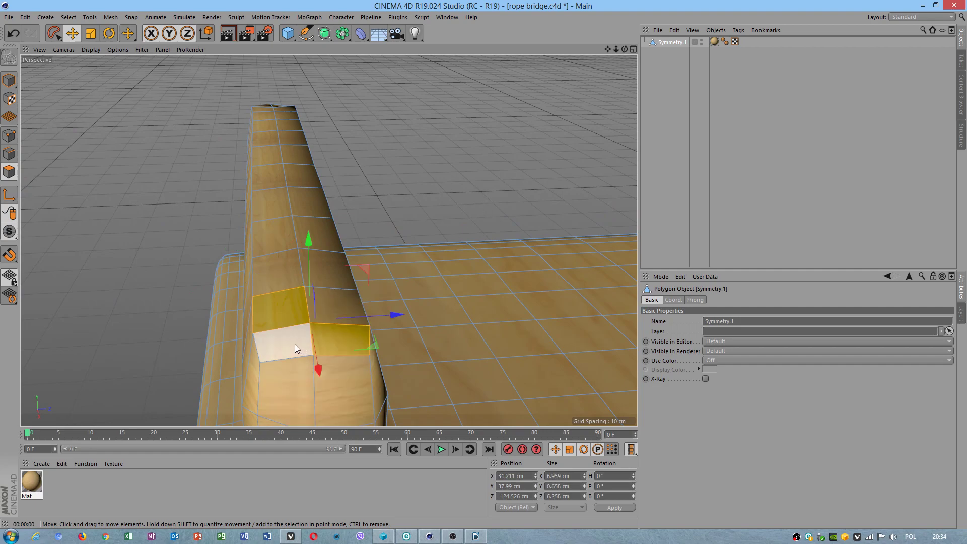
{"action": "left_click", "coordinate": [295, 343], "text": "shift"}
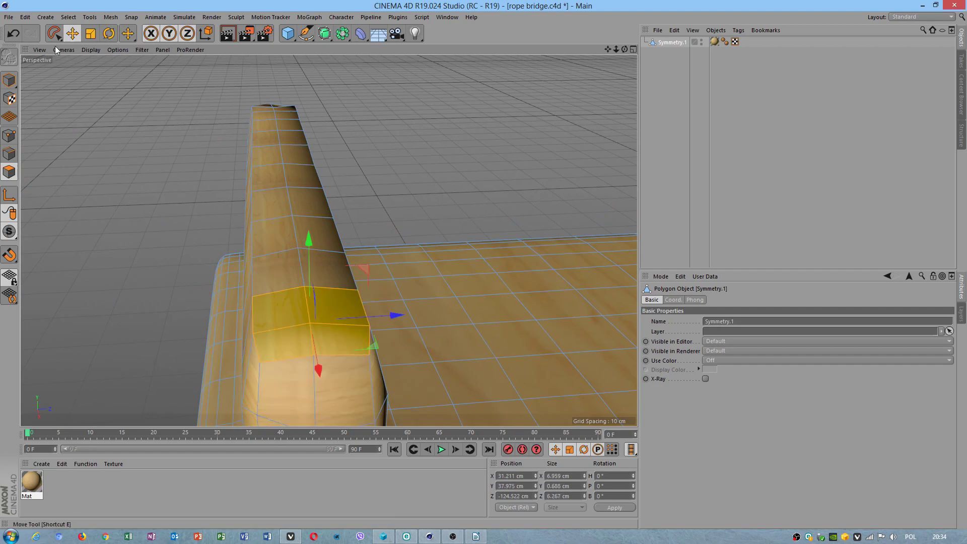
Add a Phong tag to the plank in Model mode with Angle Limit on, edge breaks off and a 180° Phong Angle
{"action": "left_click", "coordinate": [9, 80]}
{"action": "right_click", "coordinate": [311, 209]}
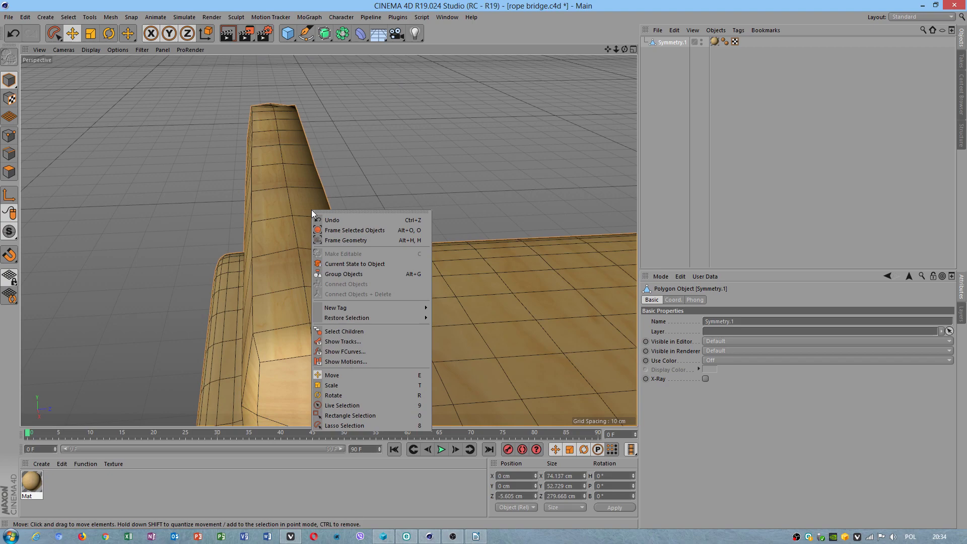
{"action": "mouse_move", "coordinate": [350, 306]}
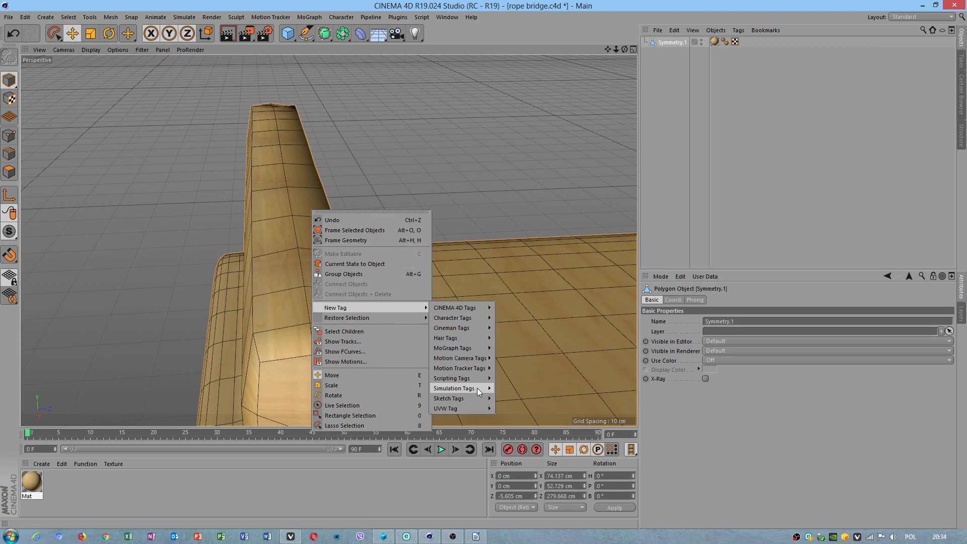
{"action": "mouse_move", "coordinate": [482, 349]}
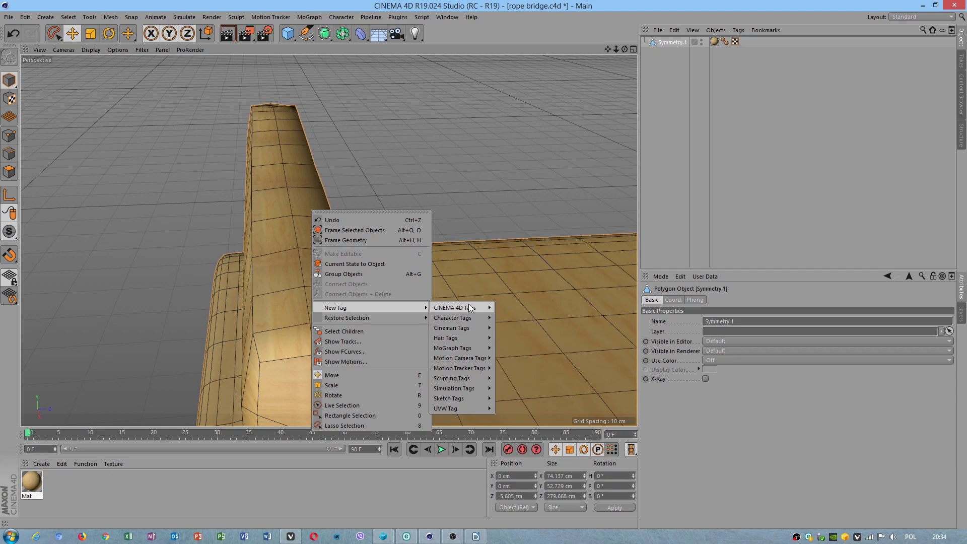
{"action": "mouse_move", "coordinate": [468, 306]}
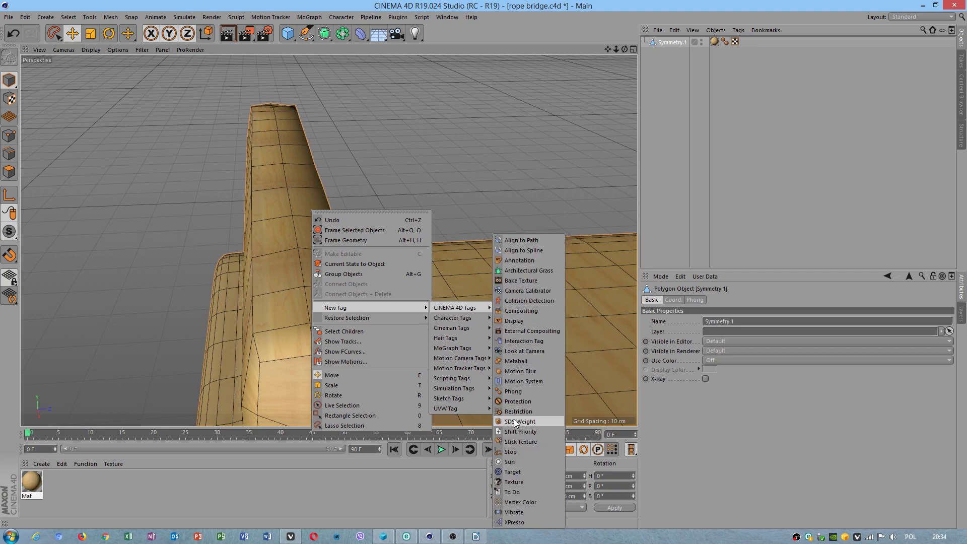
{"action": "left_click", "coordinate": [513, 391]}
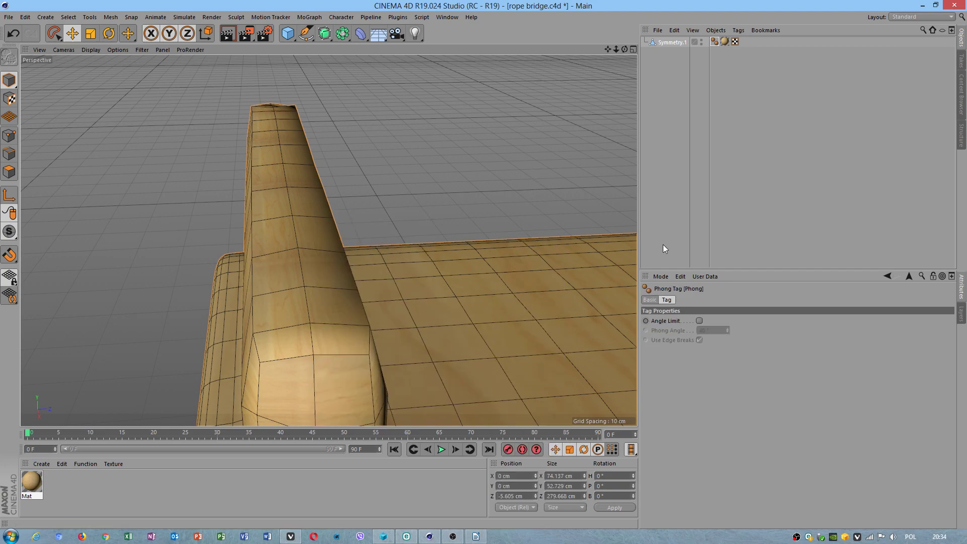
{"action": "left_click", "coordinate": [698, 320]}
{"action": "left_click", "coordinate": [699, 339]}
{"action": "left_click_drag", "start_coordinate": [727, 330], "coordinate": [727, 282]}
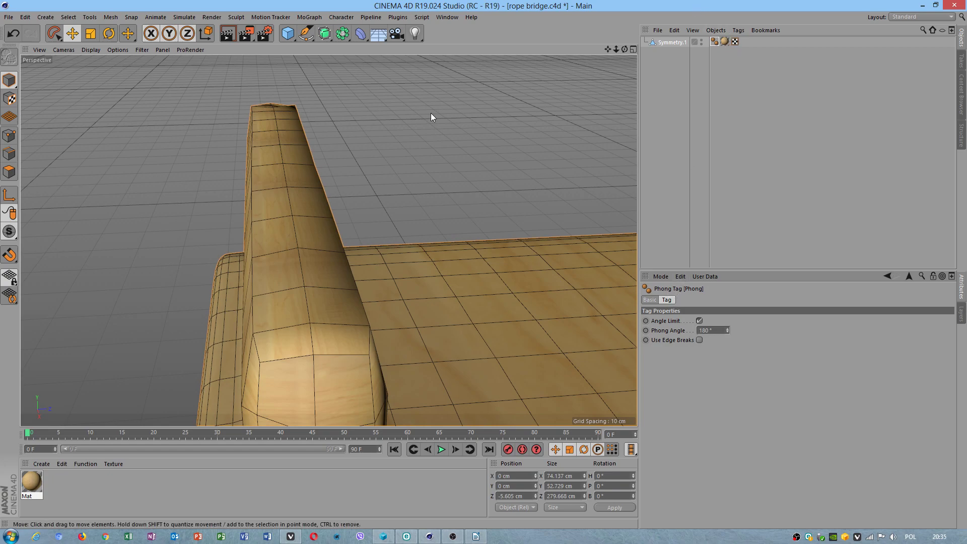
Select all polygons along the raised lip's upper face with Live Selection in Polygon mode and switch to the Move tool
{"action": "right_click_drag", "start_coordinate": [370, 326], "coordinate": [347, 323], "text": "alt"}
{"action": "left_click_drag", "start_coordinate": [347, 323], "coordinate": [351, 343], "text": "alt"}
{"action": "left_click", "coordinate": [333, 325]}
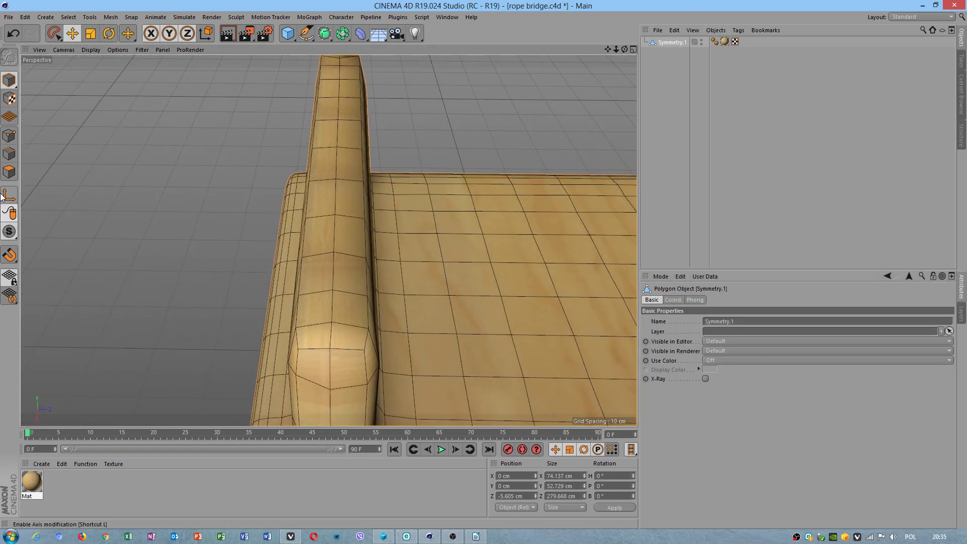
{"action": "left_click", "coordinate": [9, 172]}
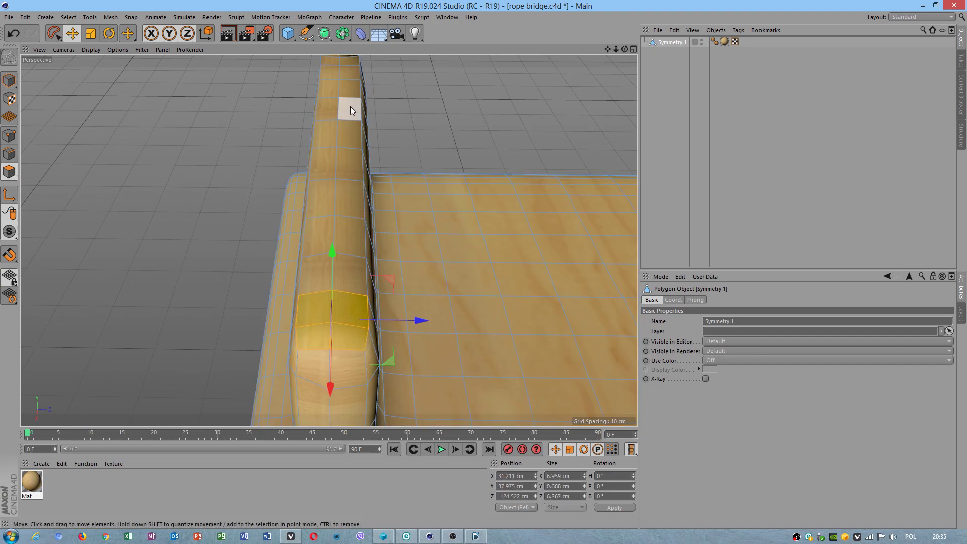
{"action": "left_click", "coordinate": [54, 33]}
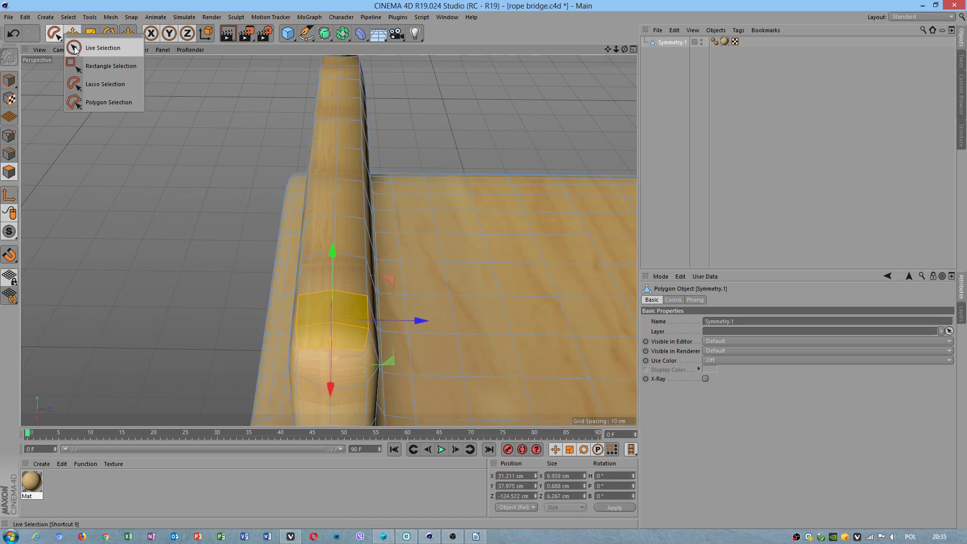
{"action": "left_click", "coordinate": [93, 45]}
{"action": "left_click_drag", "start_coordinate": [365, 132], "coordinate": [373, 136], "text": "alt"}
{"action": "left_click_drag", "start_coordinate": [344, 68], "coordinate": [333, 248]}
{"action": "left_click_drag", "start_coordinate": [342, 292], "coordinate": [343, 243]}
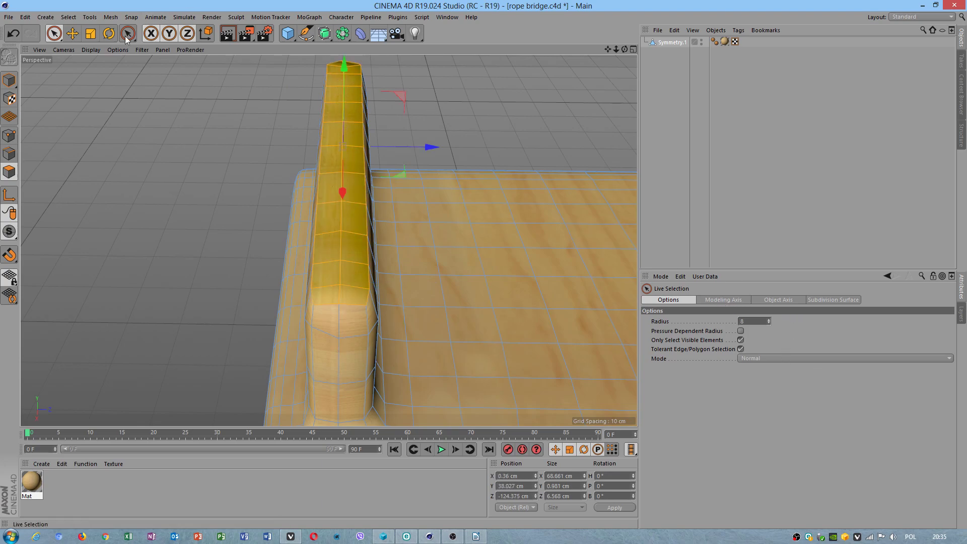
{"action": "key", "text": "e"}
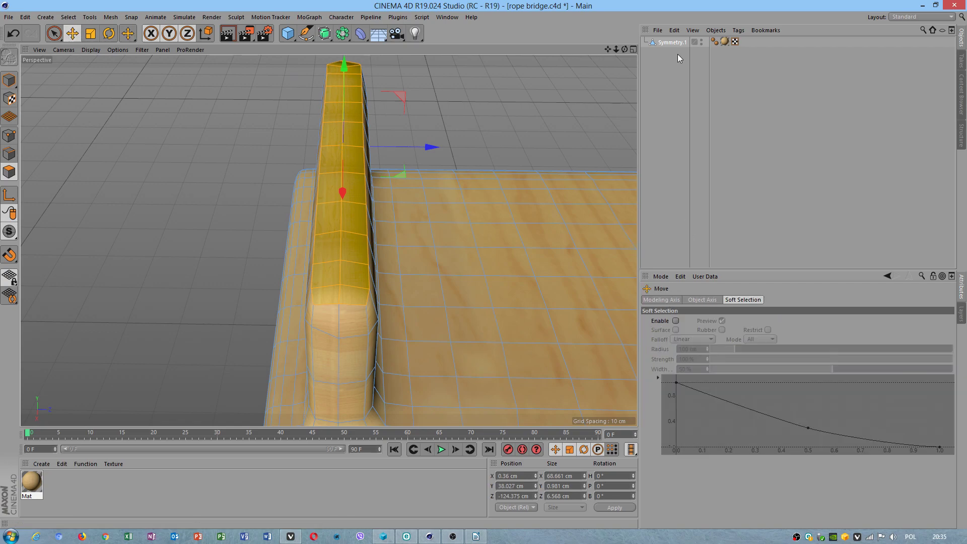
Review the plank's Phong settings, including the tag's basic properties
{"action": "left_click", "coordinate": [670, 43]}
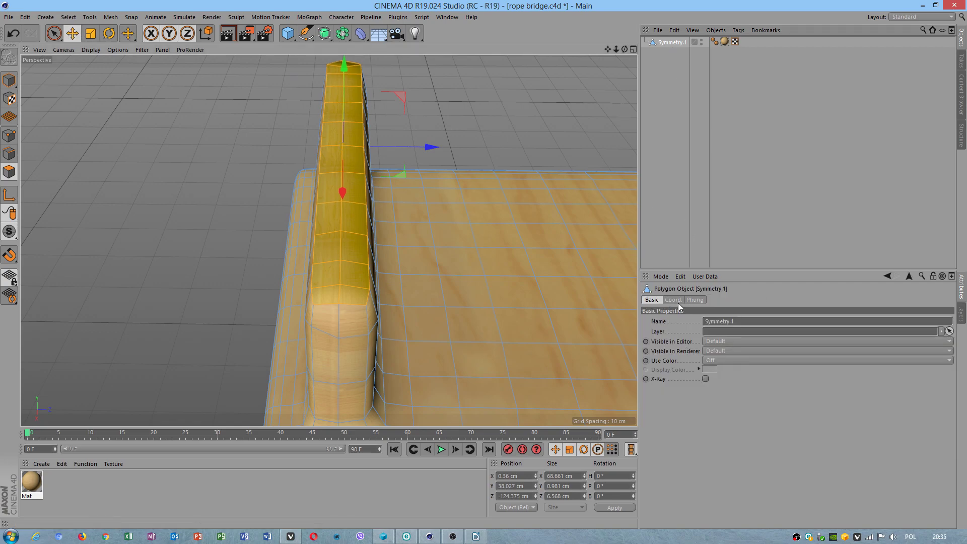
{"action": "left_click", "coordinate": [693, 300]}
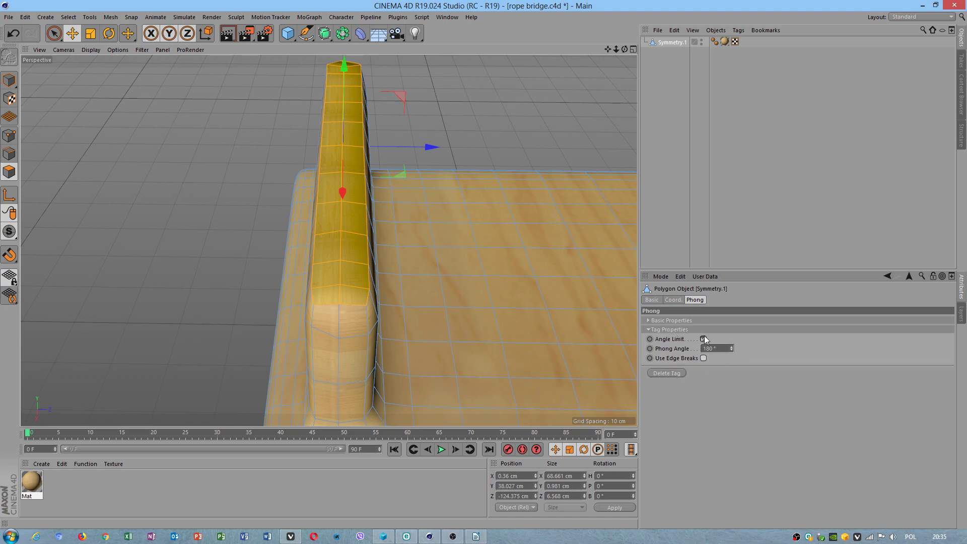
{"action": "left_click", "coordinate": [665, 320]}
{"action": "left_click", "coordinate": [674, 300]}
{"action": "left_click", "coordinate": [694, 300]}
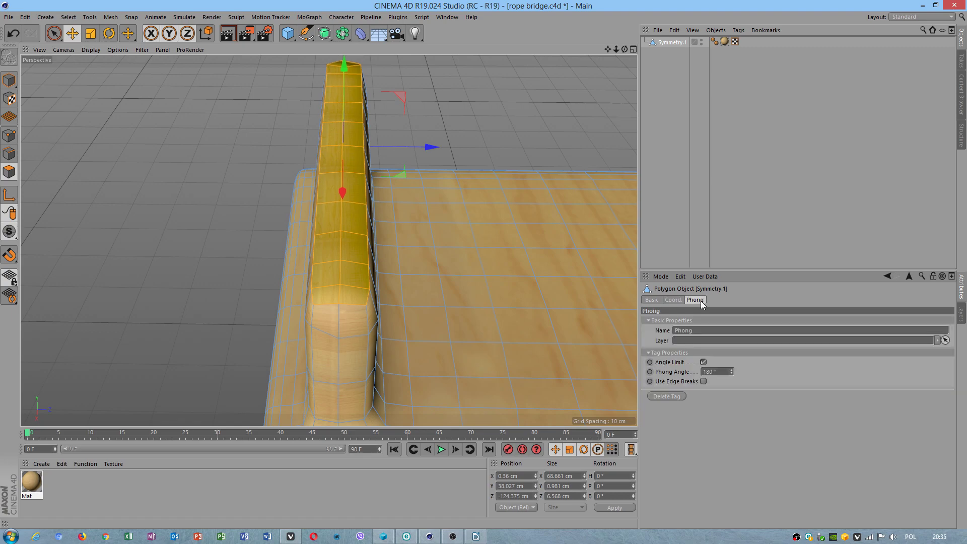
{"action": "right_click", "coordinate": [349, 155]}
{"action": "left_click", "coordinate": [498, 23]}
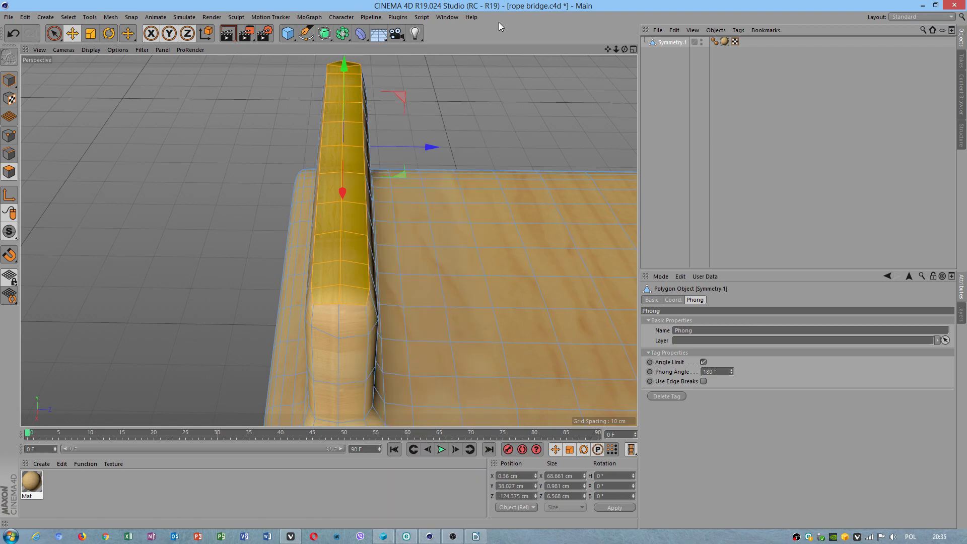
Apply a fresh Phong tag to the plank, enable Angle Limit, disable Use Edge Breaks and set the Phong Angle to 180°
{"action": "right_click", "coordinate": [670, 42]}
{"action": "mouse_move", "coordinate": [712, 49]}
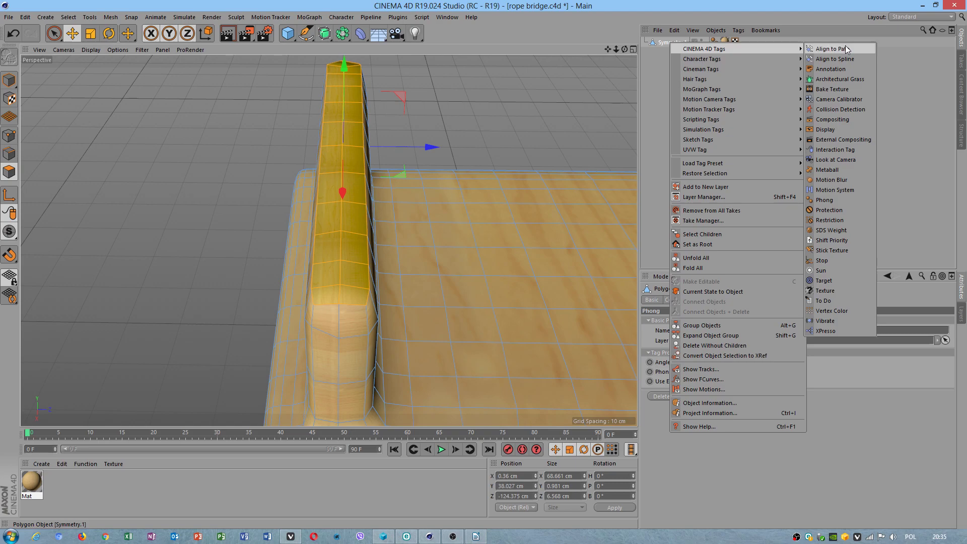
{"action": "left_click", "coordinate": [832, 200]}
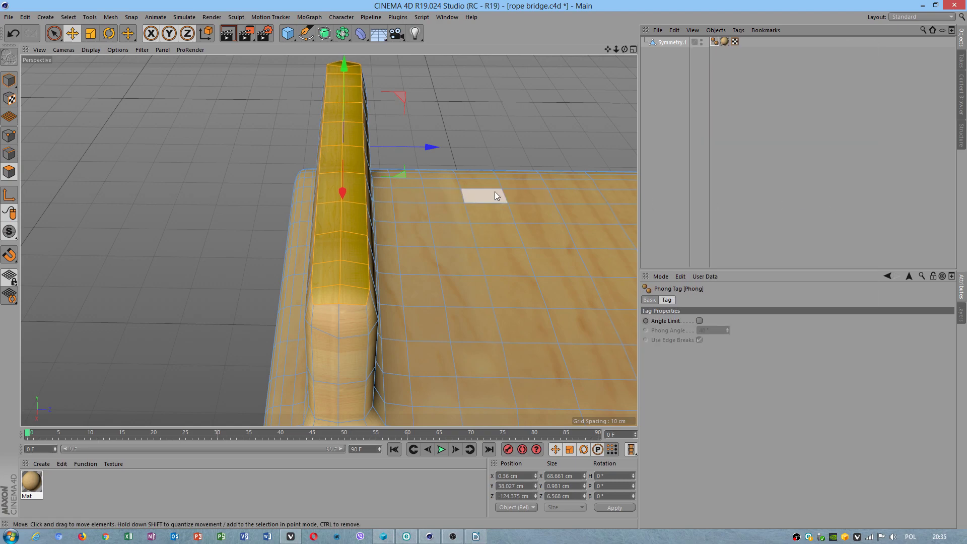
{"action": "left_click", "coordinate": [699, 322]}
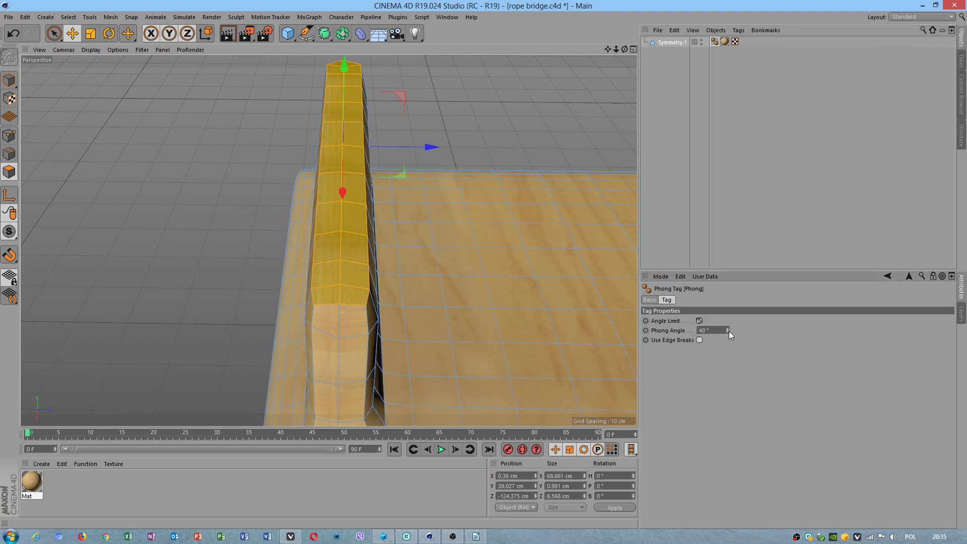
{"action": "left_click_drag", "start_coordinate": [728, 329], "coordinate": [770, 329]}
{"action": "right_click", "coordinate": [677, 41]}
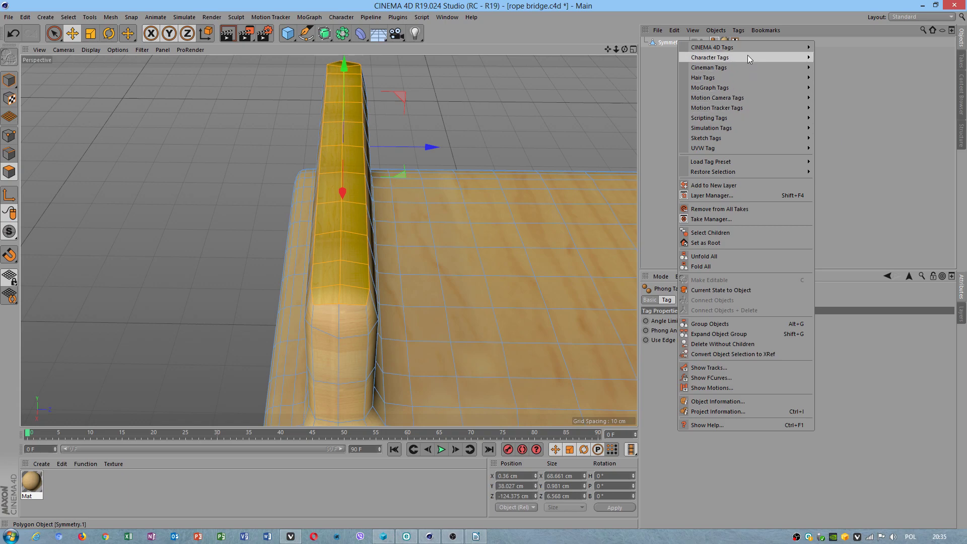
{"action": "mouse_move", "coordinate": [749, 45]}
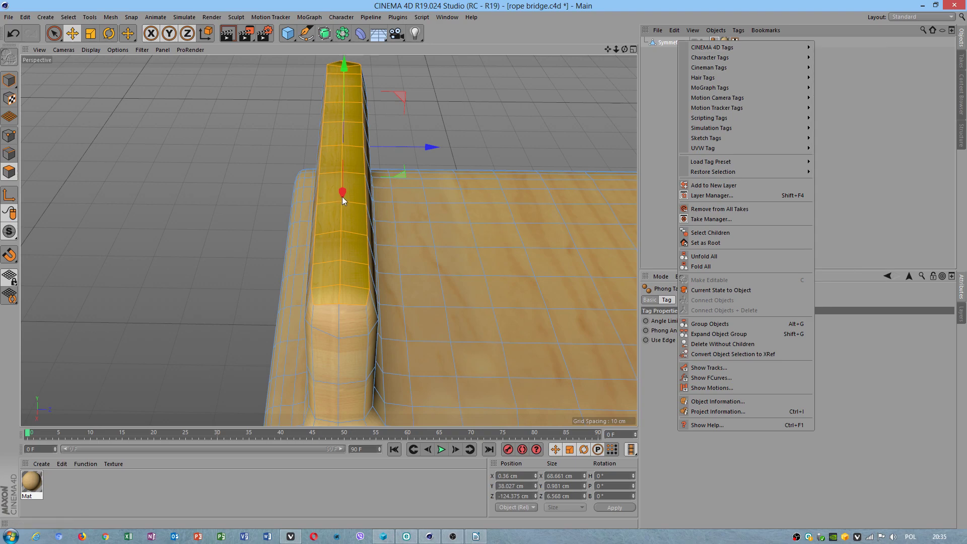
{"action": "left_click", "coordinate": [461, 46]}
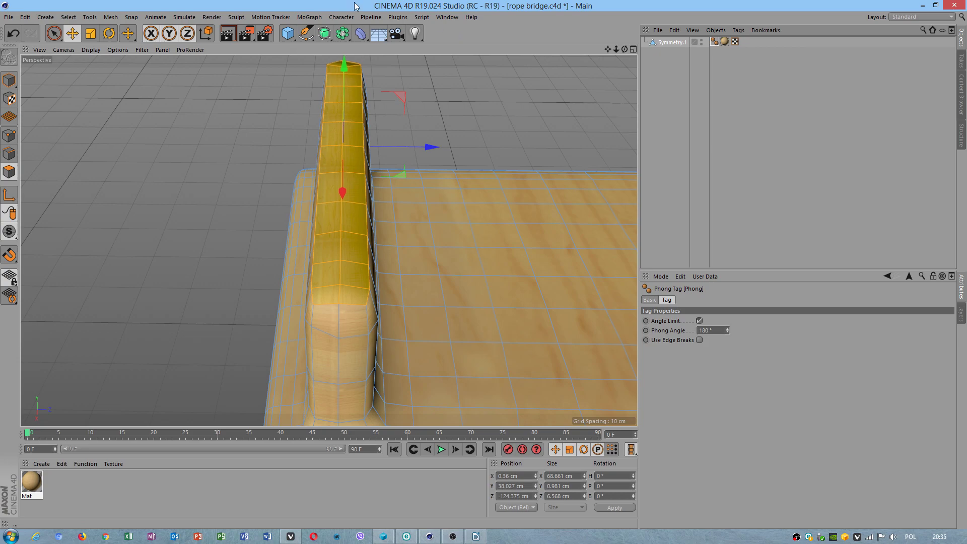
Detach the Mesh commands and their Normals commands as floating palettes beside the plank
{"action": "left_click", "coordinate": [116, 18]}
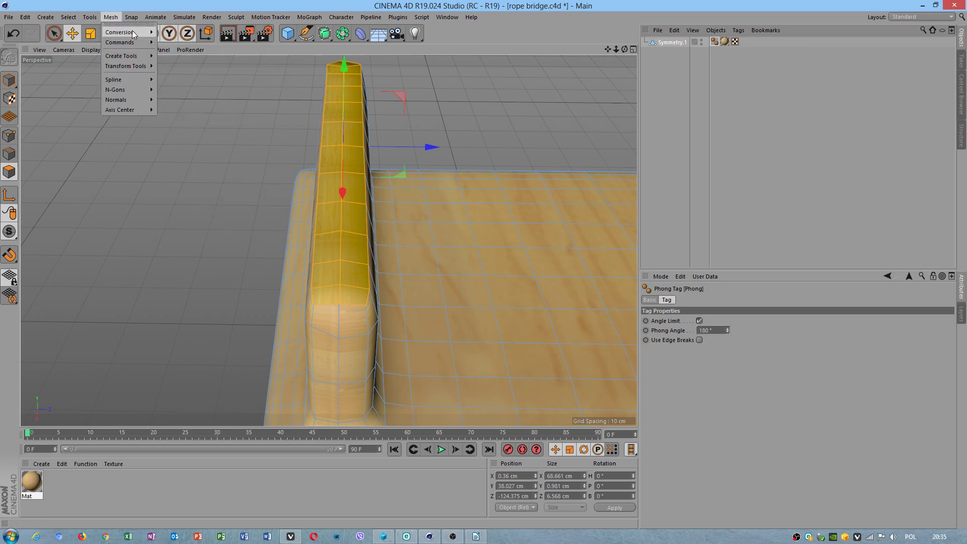
{"action": "left_click", "coordinate": [132, 26]}
{"action": "left_click_drag", "start_coordinate": [133, 15], "coordinate": [141, 121]}
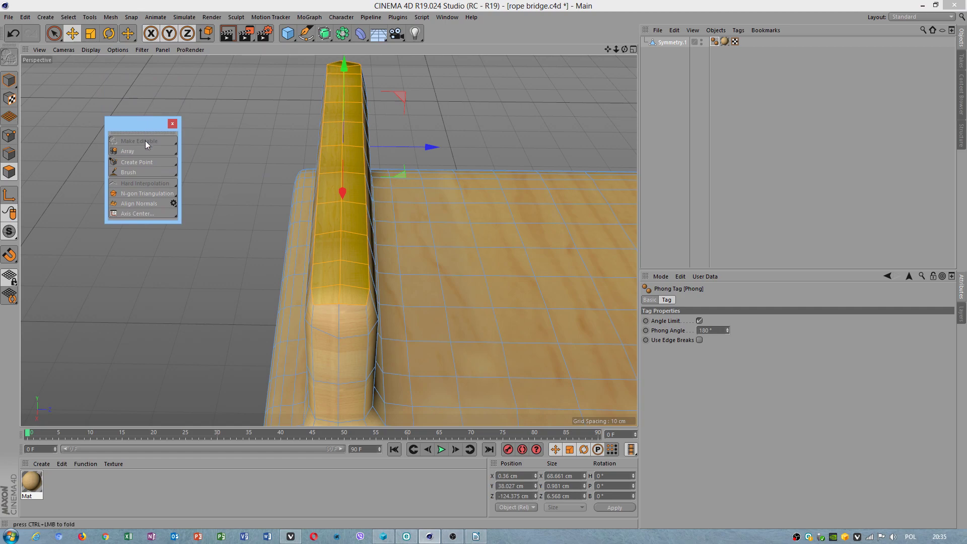
{"action": "left_click", "coordinate": [153, 160]}
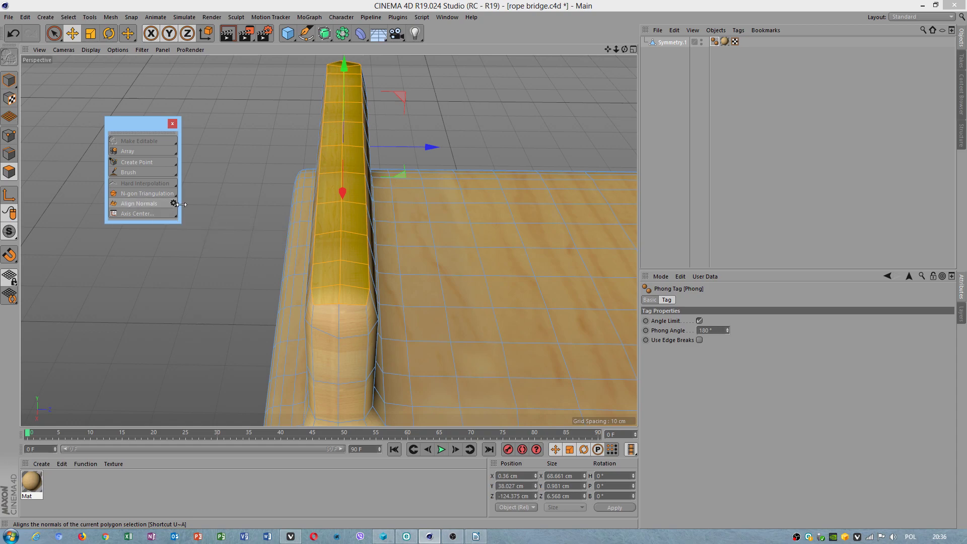
{"action": "left_click", "coordinate": [175, 206]}
{"action": "left_click", "coordinate": [198, 206]}
{"action": "left_click_drag", "start_coordinate": [219, 202], "coordinate": [234, 200]}
Try Reverse Normals on the selected lip polygons, flip them back and close the Normals palette
{"action": "left_click", "coordinate": [232, 221]}
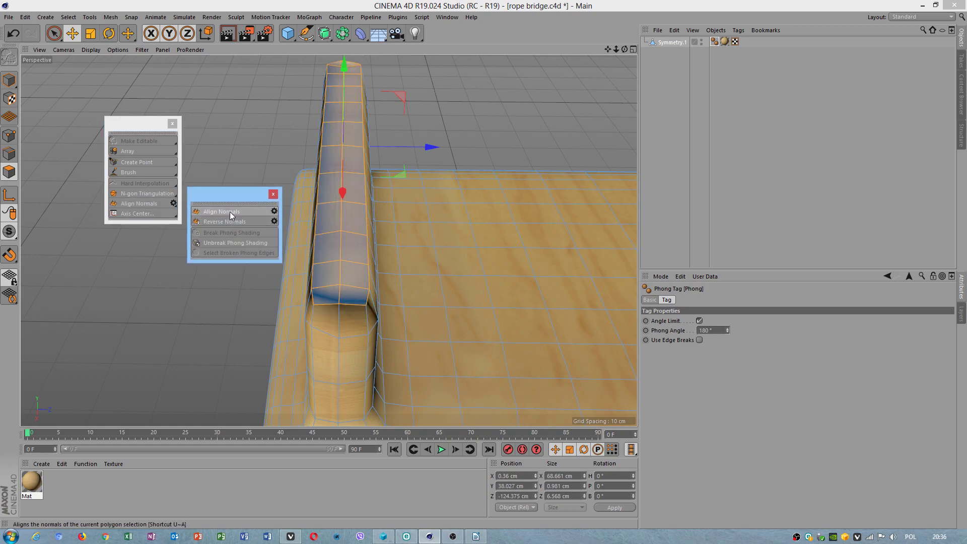
{"action": "left_click", "coordinate": [230, 220]}
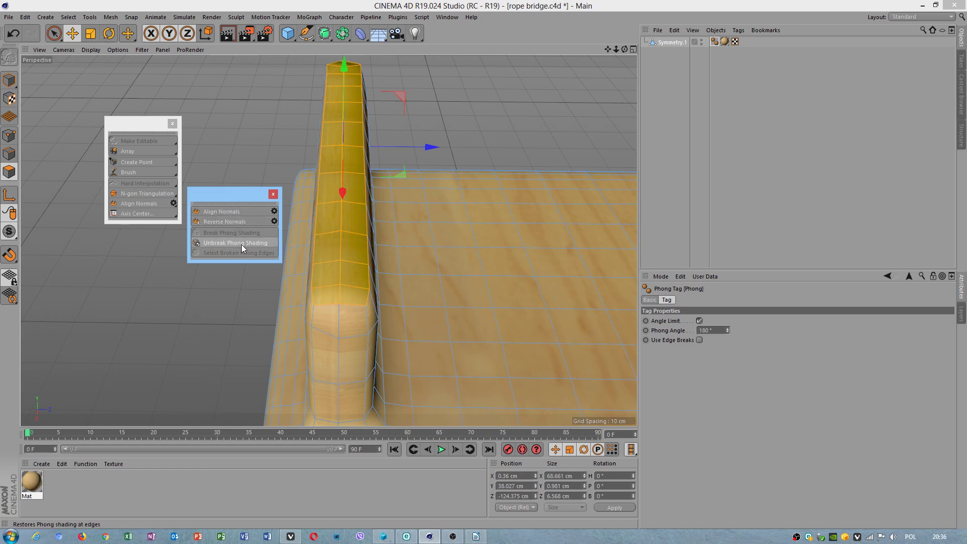
{"action": "left_click", "coordinate": [274, 212]}
{"action": "left_click", "coordinate": [266, 221]}
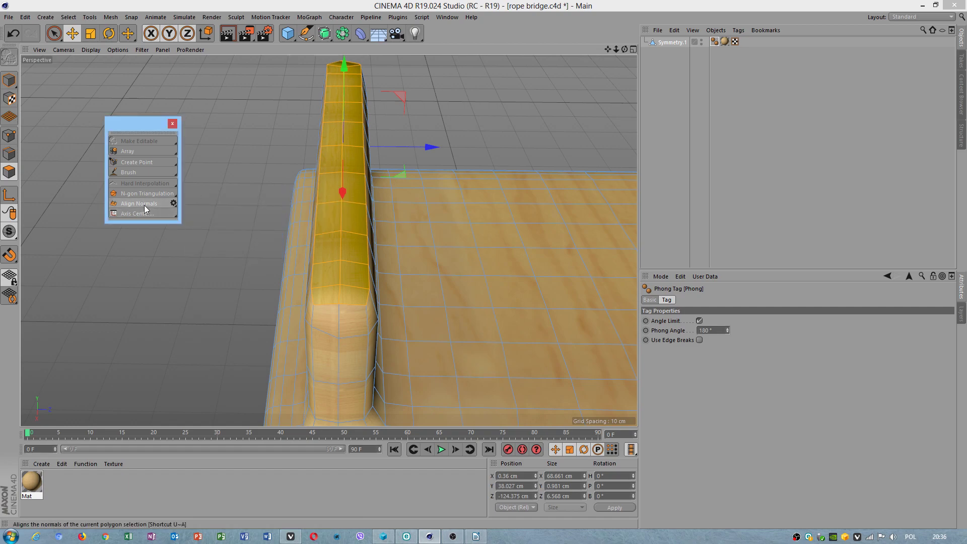
{"action": "left_click", "coordinate": [175, 196]}
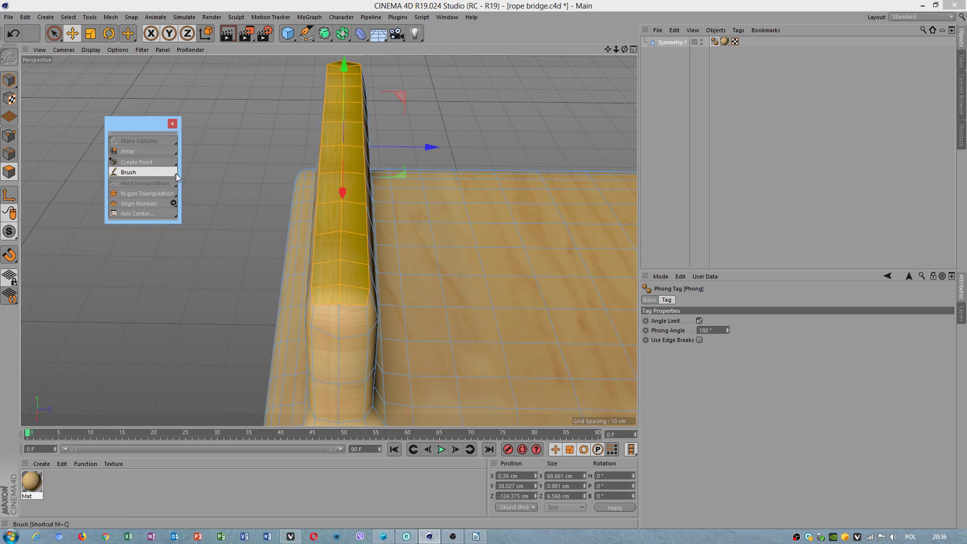
{"action": "left_click", "coordinate": [176, 173]}
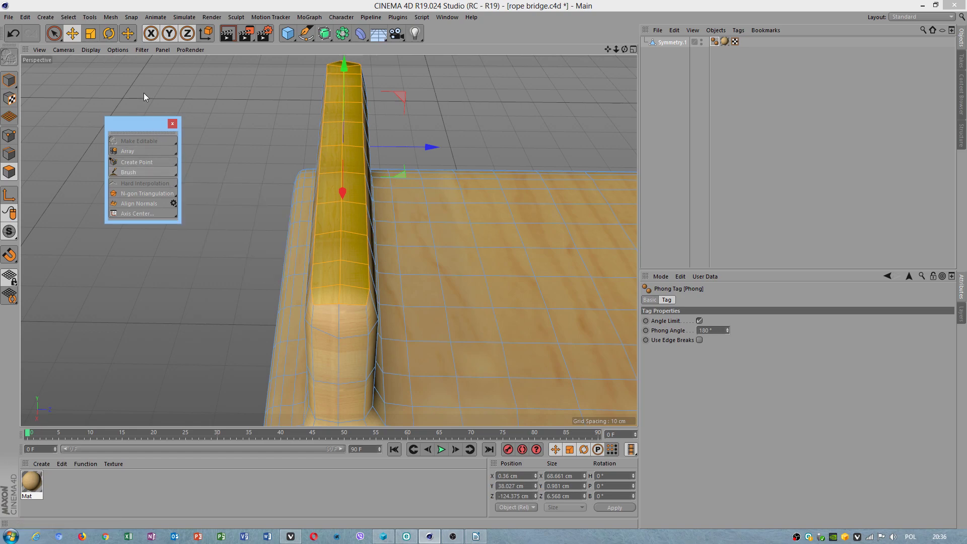
{"action": "left_click", "coordinate": [111, 17]}
{"action": "mouse_move", "coordinate": [132, 66]}
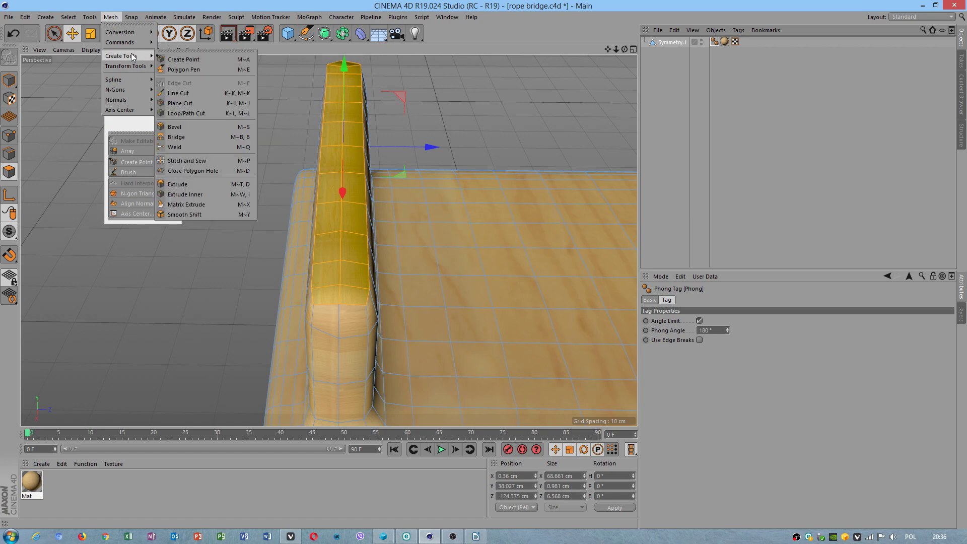
{"action": "mouse_move", "coordinate": [131, 112]}
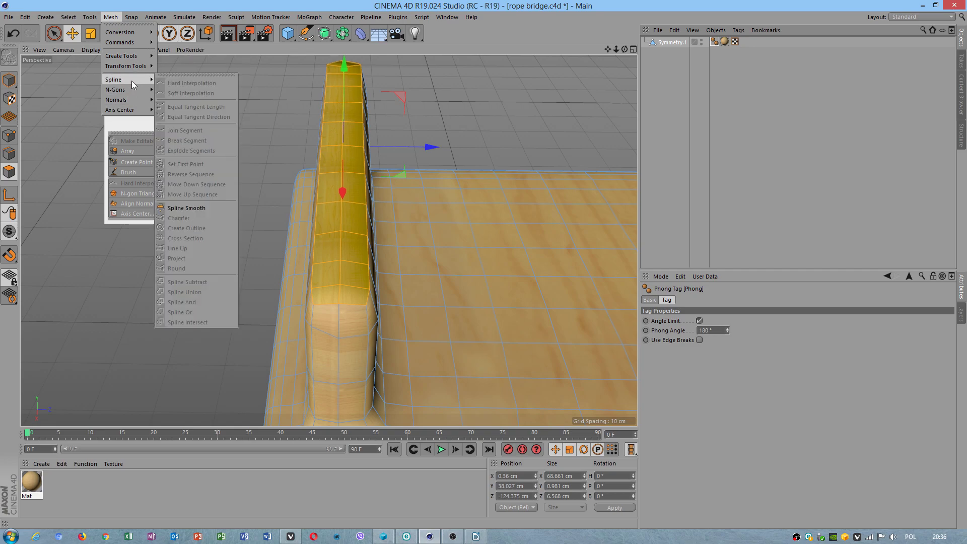
{"action": "mouse_move", "coordinate": [132, 32]}
{"action": "left_click", "coordinate": [405, 49]}
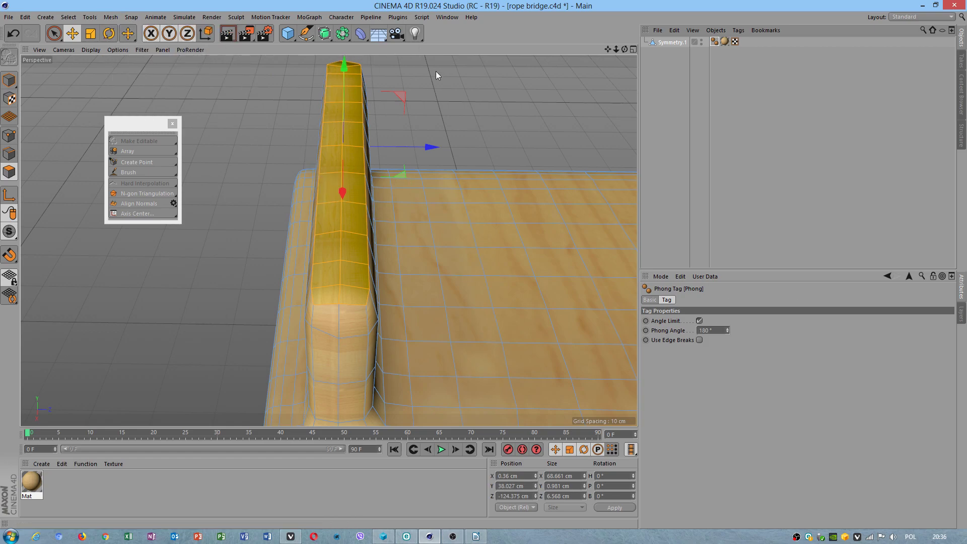
Review the plank object's Phong, coordinate and basic properties
{"action": "left_click", "coordinate": [669, 43]}
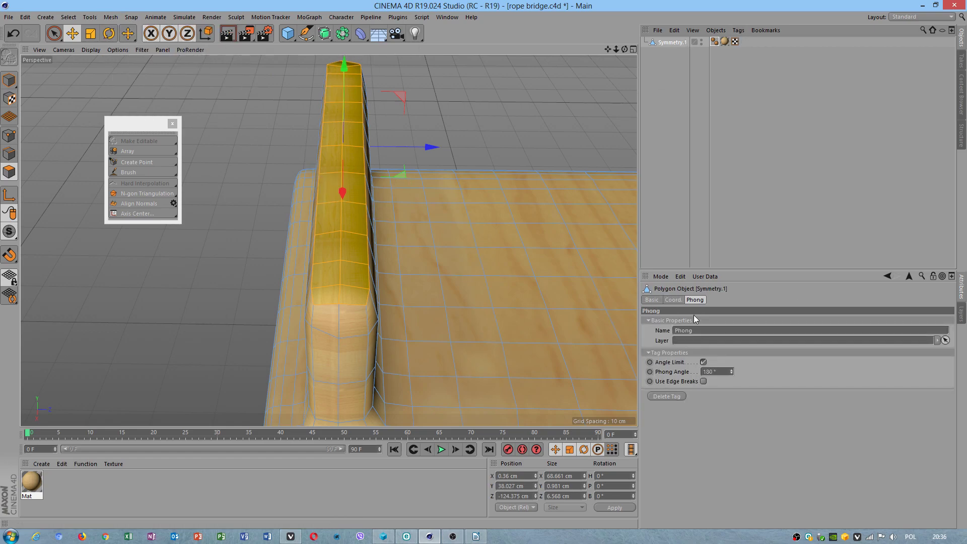
{"action": "left_click", "coordinate": [678, 300]}
{"action": "left_click", "coordinate": [652, 300]}
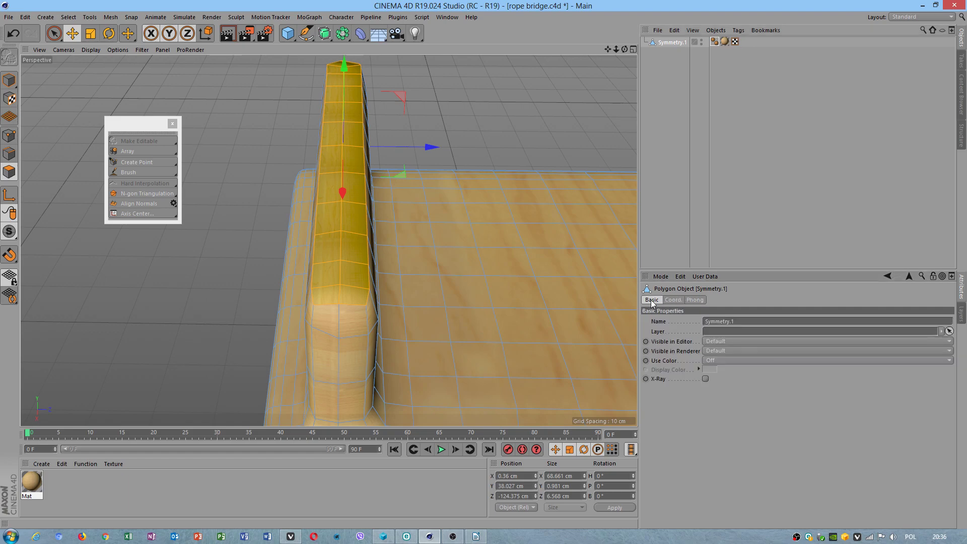
Align the normals of the selected polygons along the top of the plank's lip
{"action": "left_click_drag", "start_coordinate": [369, 274], "coordinate": [420, 224], "text": "alt"}
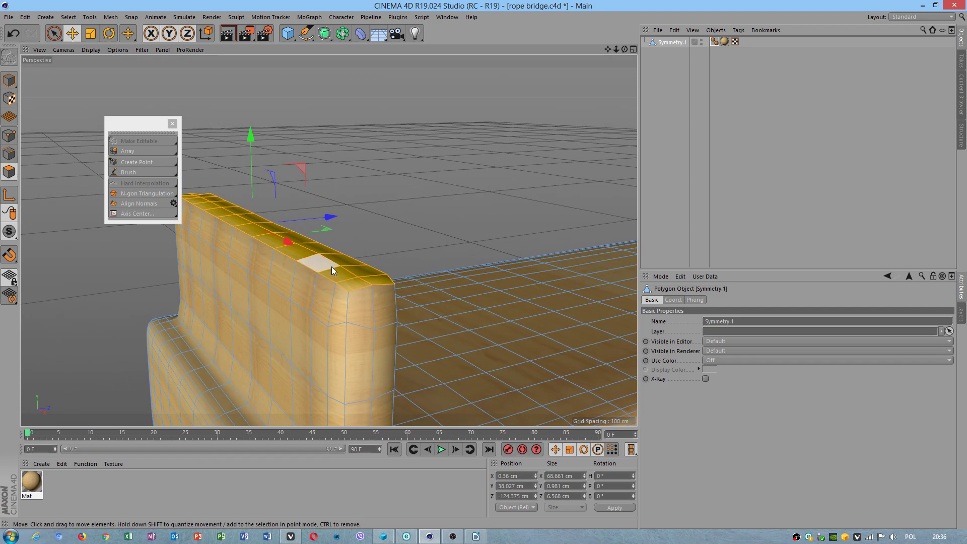
{"action": "right_click", "coordinate": [317, 267]}
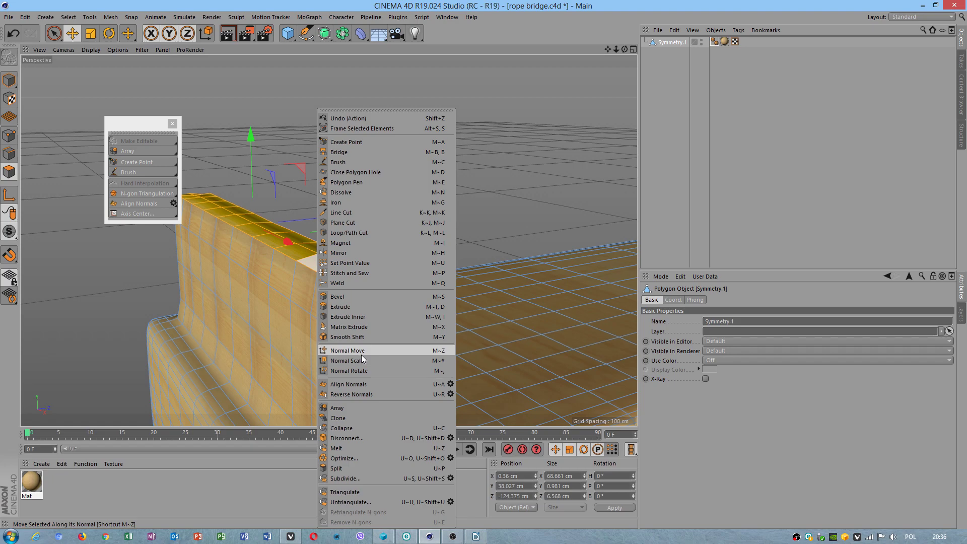
{"action": "left_click", "coordinate": [382, 385]}
Switch to Model mode and render the whole plank in the viewport to check its shading
{"action": "scroll", "coordinate": [439, 323], "scroll_direction": "down", "scroll_amount": 5}
{"action": "left_click_drag", "start_coordinate": [522, 340], "coordinate": [373, 332], "text": "alt"}
{"action": "middle_click_drag", "start_coordinate": [553, 327], "coordinate": [302, 259], "text": "alt"}
{"action": "left_click_drag", "start_coordinate": [301, 259], "coordinate": [436, 291], "text": "alt"}
{"action": "left_click", "coordinate": [9, 80]}
{"action": "left_click_drag", "start_coordinate": [360, 325], "coordinate": [387, 289], "text": "alt"}
{"action": "left_click", "coordinate": [228, 34]}
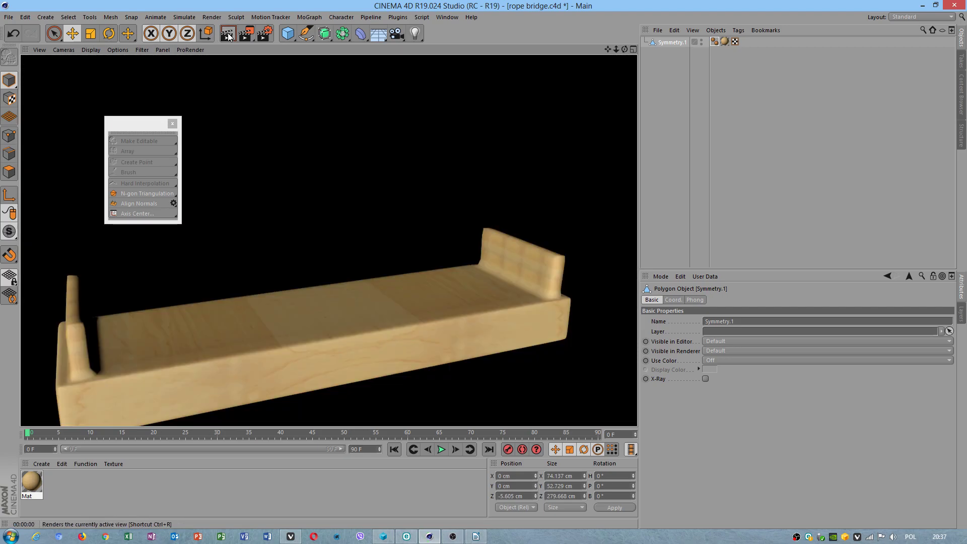
Add a Physical Sky to the scene and render the plank under its light
{"action": "mouse_move", "coordinate": [489, 268]}
{"action": "left_mouse_down", "text": "alt"}
{"action": "mouse_move", "coordinate": [443, 231]}
{"action": "mouse_move", "coordinate": [458, 247]}
{"action": "mouse_move", "coordinate": [407, 221]}
{"action": "left_mouse_up", "text": "alt"}
{"action": "left_click", "coordinate": [24, 17]}
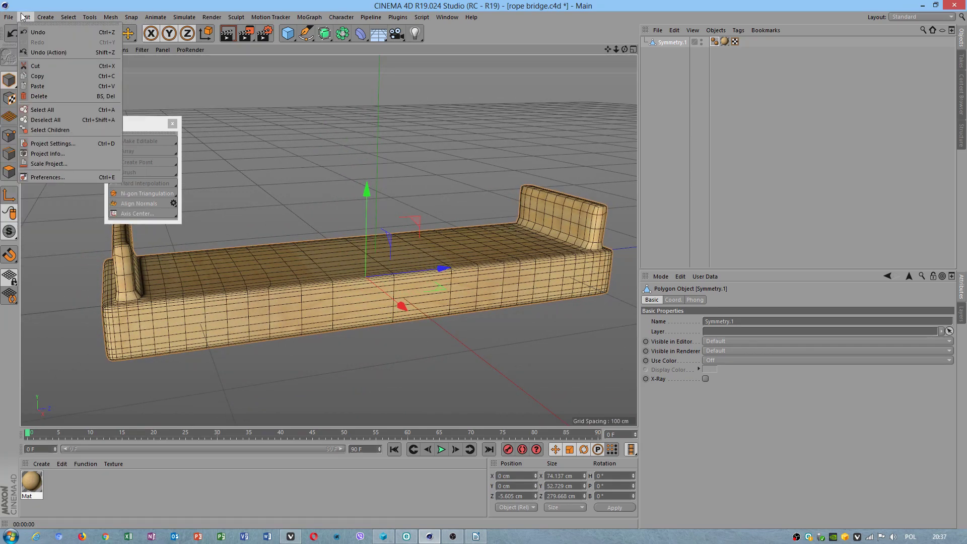
{"action": "mouse_move", "coordinate": [45, 17]}
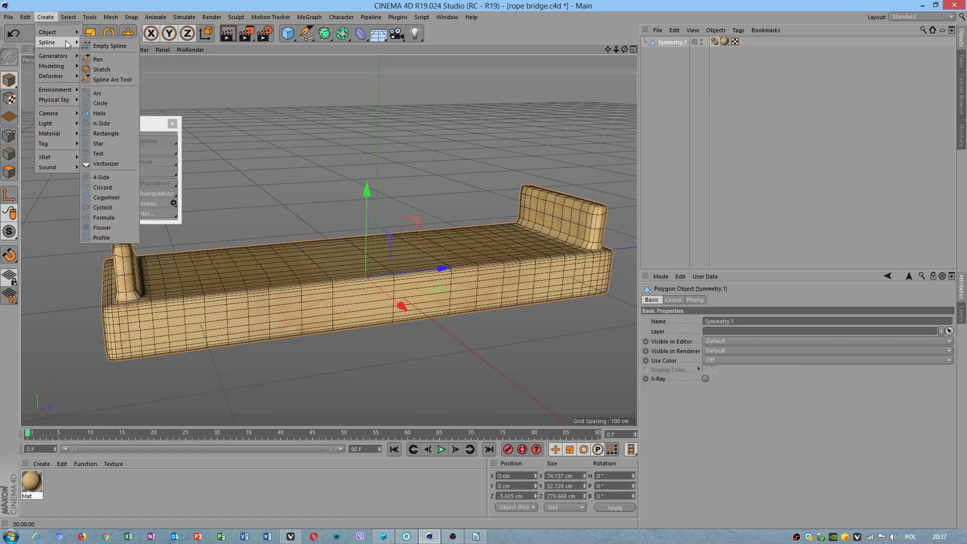
{"action": "mouse_move", "coordinate": [74, 101]}
{"action": "left_click", "coordinate": [108, 99]}
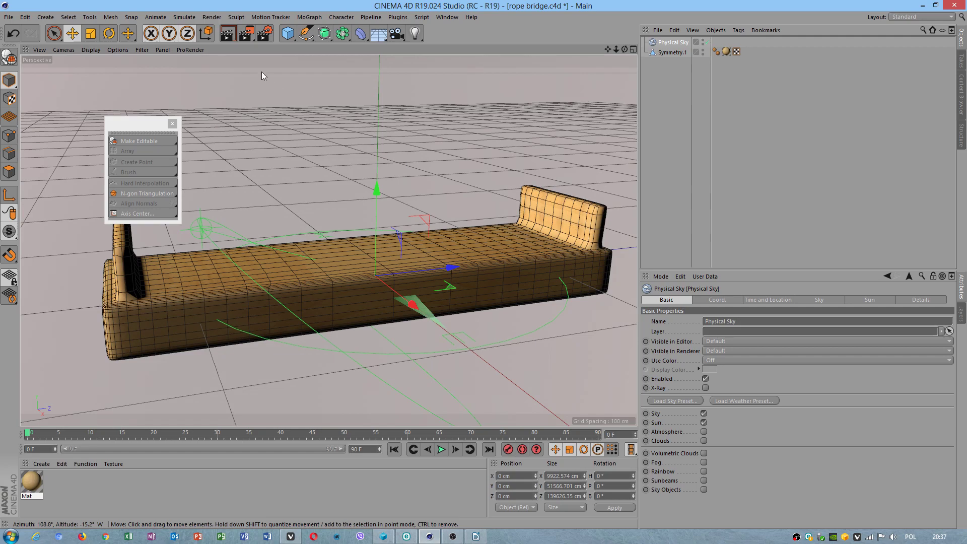
{"action": "left_click", "coordinate": [227, 35]}
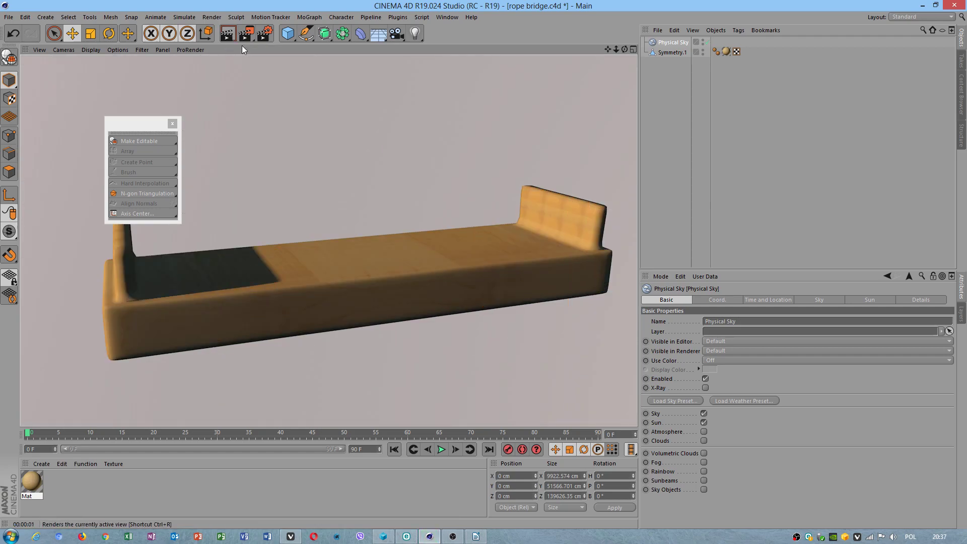
Set the Physical Sky's month to June and render the plank in the viewport again
{"action": "scroll", "coordinate": [480, 215], "scroll_direction": "down", "scroll_amount": 3}
{"action": "left_click_drag", "start_coordinate": [480, 215], "coordinate": [524, 194], "text": "alt"}
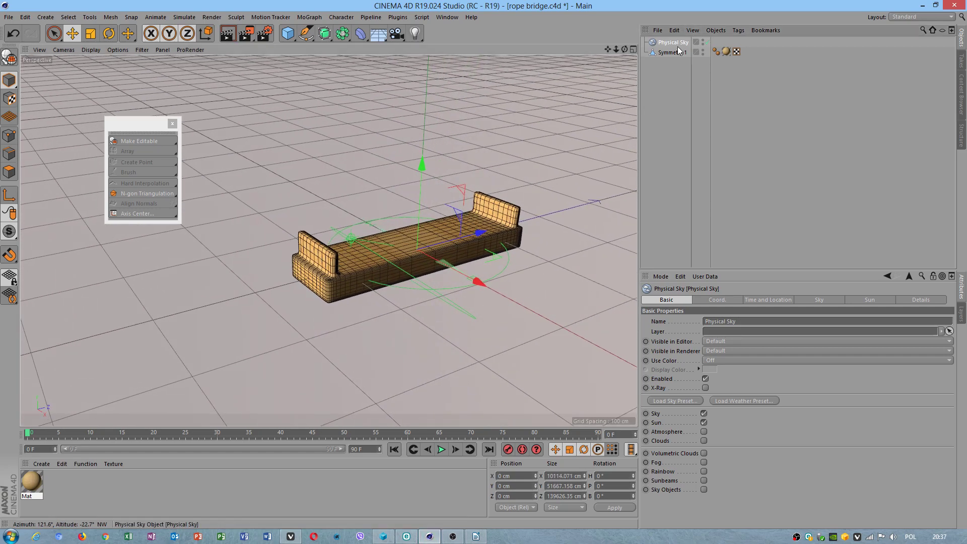
{"action": "left_click", "coordinate": [772, 299]}
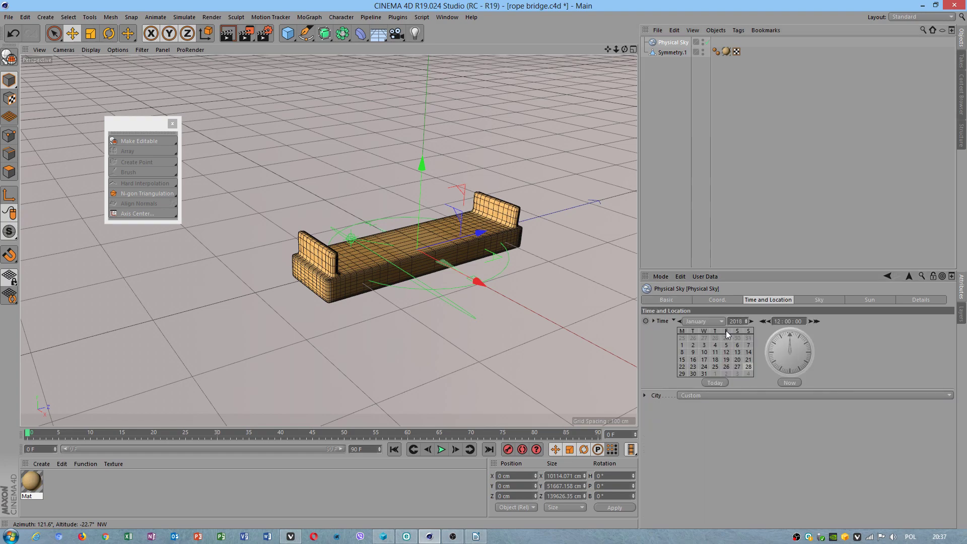
{"action": "left_click", "coordinate": [711, 321]}
{"action": "left_click", "coordinate": [696, 382]}
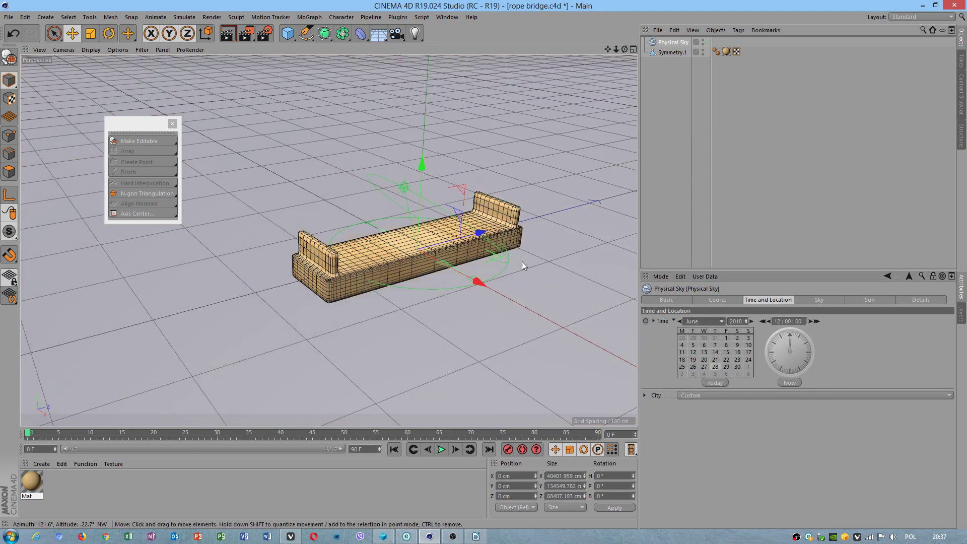
{"action": "middle_click_drag", "start_coordinate": [512, 263], "coordinate": [396, 250], "text": "alt"}
{"action": "scroll", "coordinate": [397, 250], "scroll_direction": "up", "scroll_amount": 3}
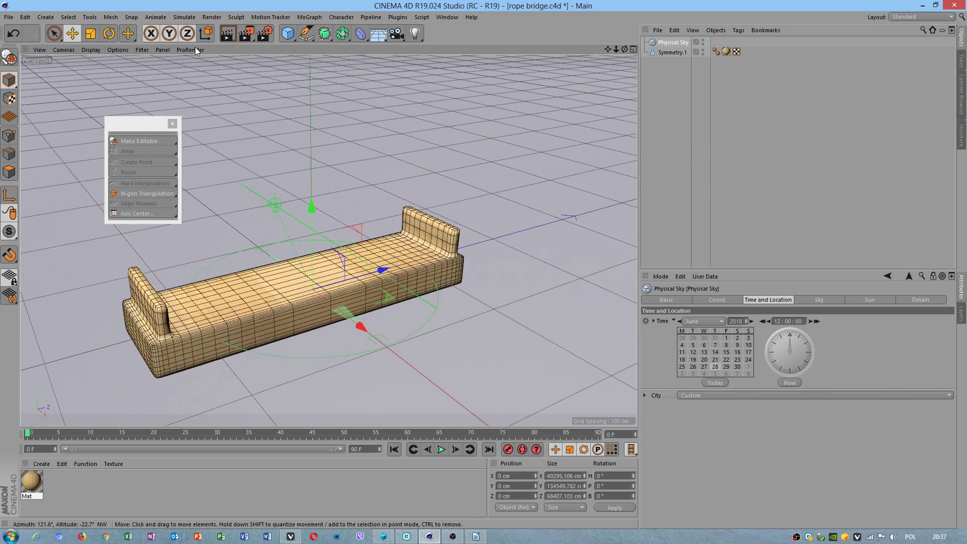
{"action": "left_click", "coordinate": [228, 33]}
Raise the Physical Sky's Saturation Correction for the sky to 158%
{"action": "left_click_drag", "start_coordinate": [448, 262], "coordinate": [345, 183], "text": "alt"}
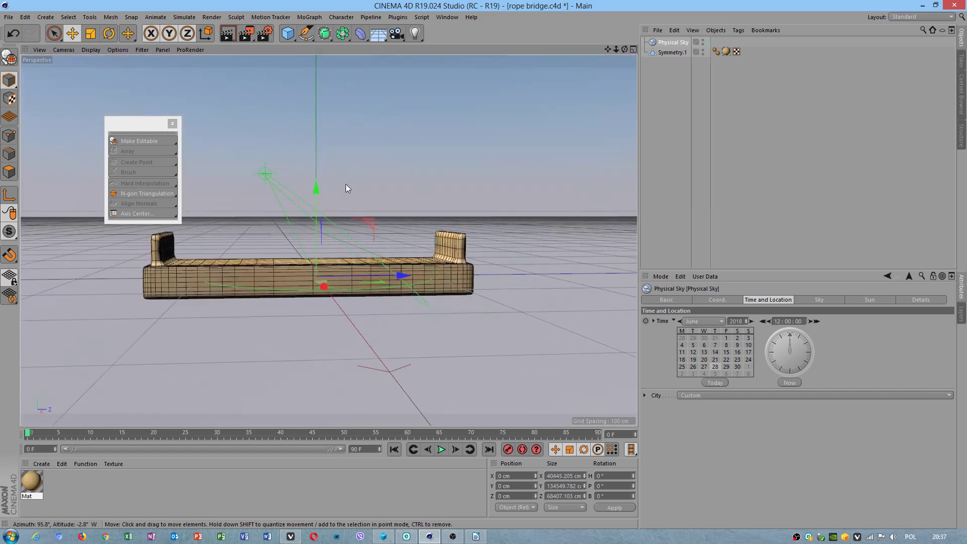
{"action": "right_click_drag", "start_coordinate": [345, 183], "coordinate": [399, 188], "text": "alt"}
{"action": "middle_click_drag", "start_coordinate": [399, 191], "coordinate": [412, 173], "text": "alt"}
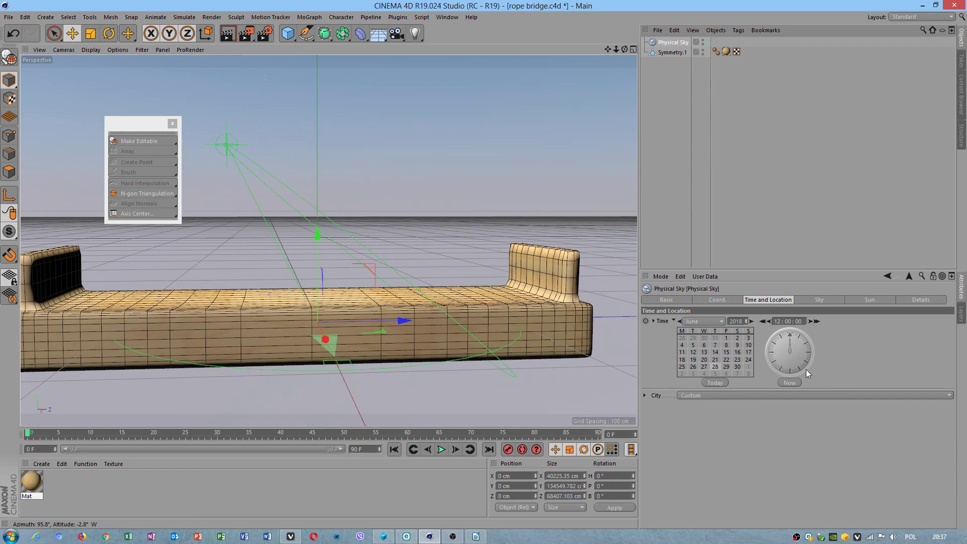
{"action": "left_click", "coordinate": [817, 302]}
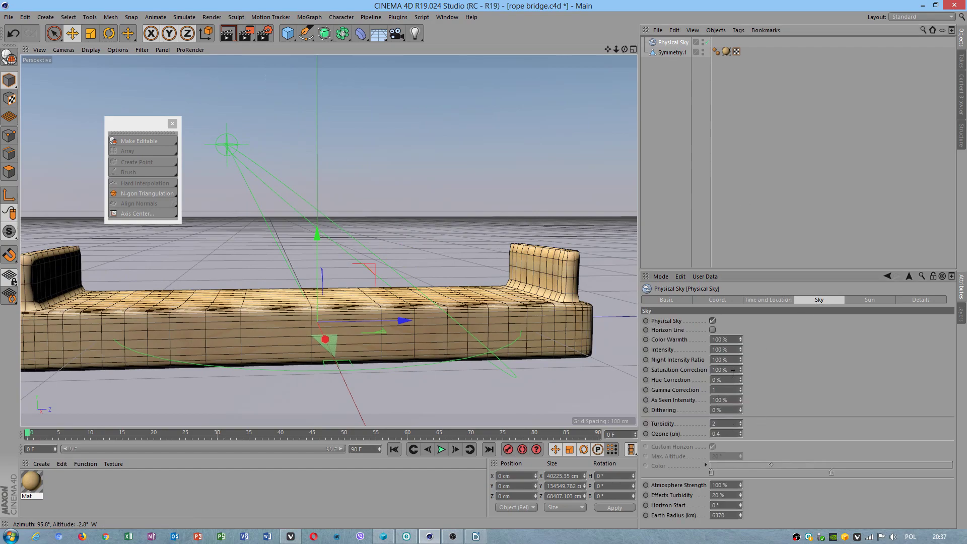
{"action": "left_click_drag", "start_coordinate": [740, 370], "coordinate": [740, 345]}
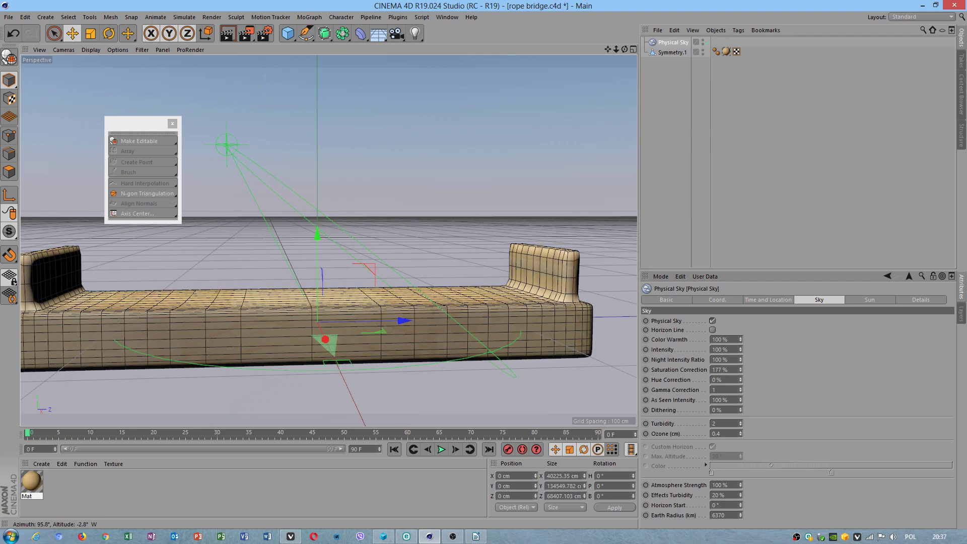
Set the Physical Sky's Cloud Influence to 37% and test-render the plank
{"action": "left_click", "coordinate": [864, 299]}
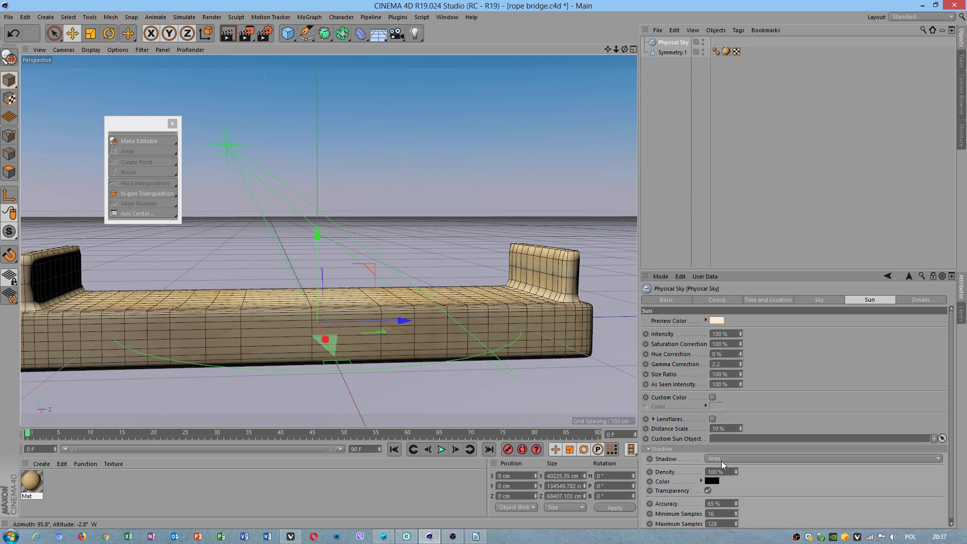
{"action": "scroll", "coordinate": [751, 471], "scroll_direction": "down", "scroll_amount": 1}
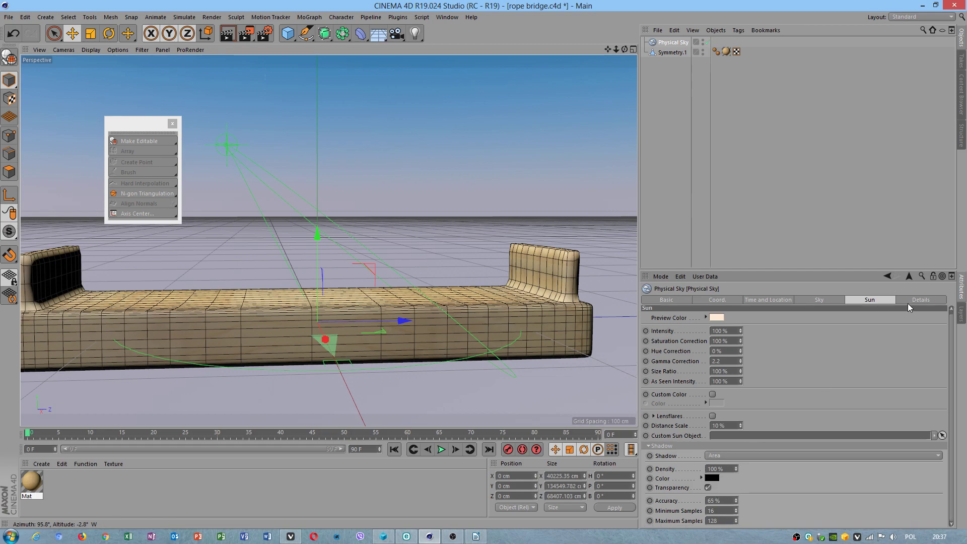
{"action": "left_click", "coordinate": [921, 300]}
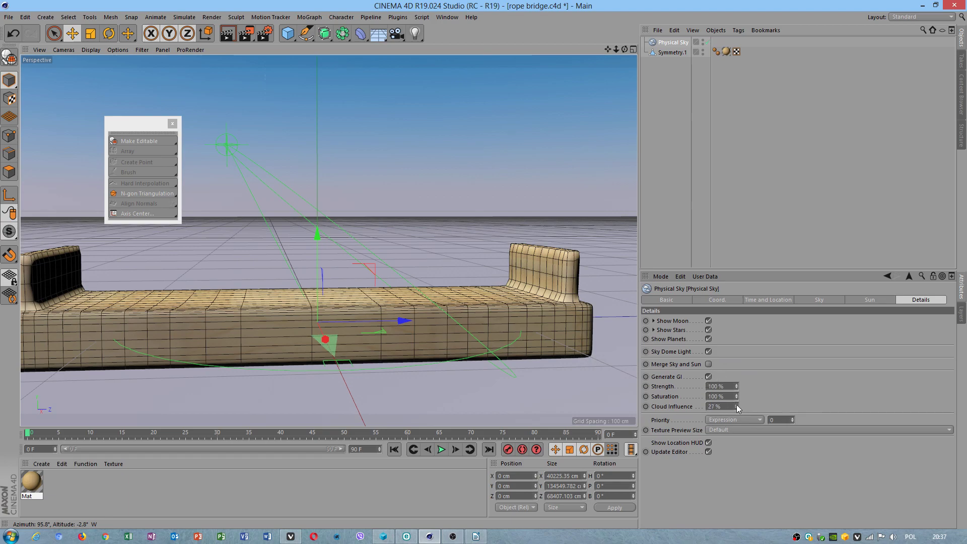
{"action": "left_click", "coordinate": [228, 34]}
{"action": "left_click_drag", "start_coordinate": [495, 199], "coordinate": [503, 247], "text": "alt"}
Set the Physical Sky's Texture Preview Size to 1024x1024 (4 MB)
{"action": "left_click", "coordinate": [707, 363]}
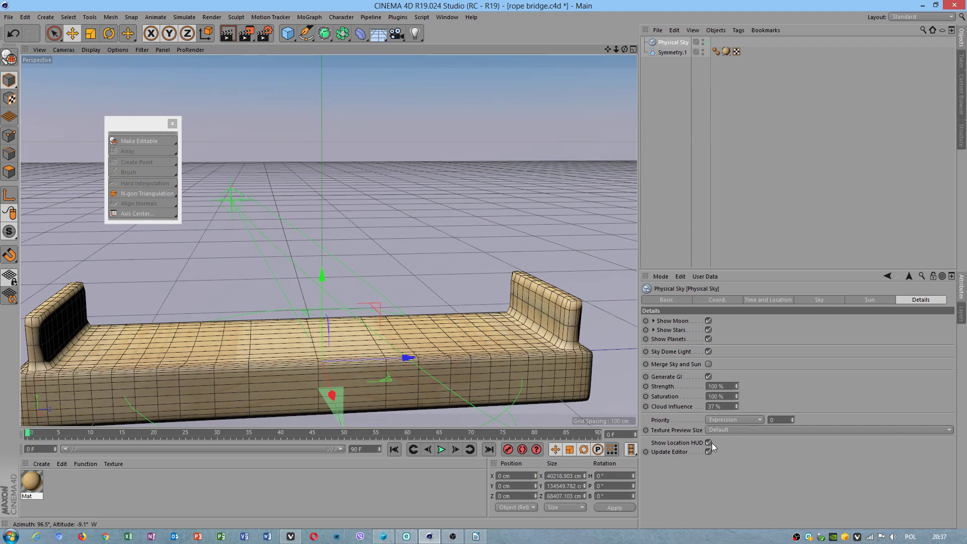
{"action": "left_click", "coordinate": [715, 430]}
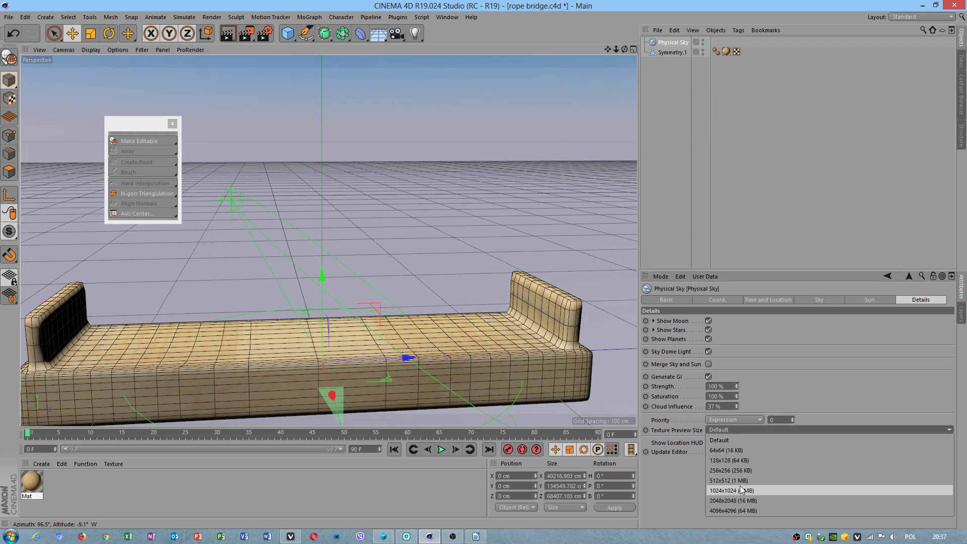
{"action": "left_click", "coordinate": [729, 492]}
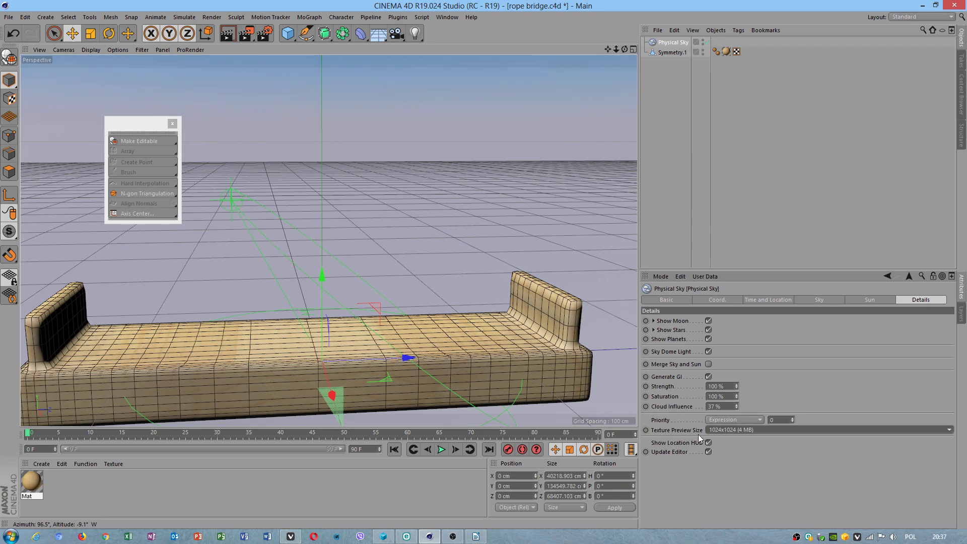
Review the Physical Sky's sky and time settings, and render the plank once more to examine the lighting
{"action": "left_click", "coordinate": [828, 300]}
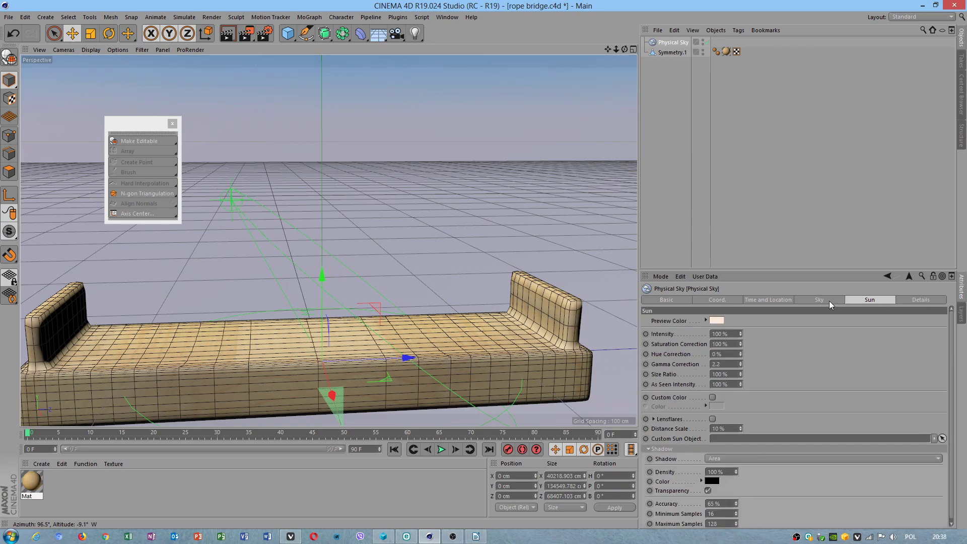
{"action": "left_click", "coordinate": [729, 379]}
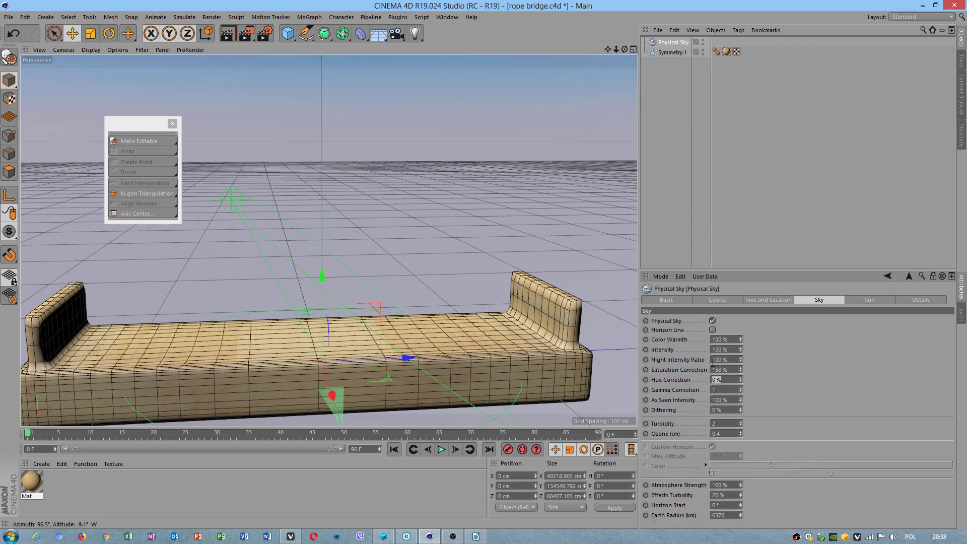
{"action": "left_click", "coordinate": [767, 299]}
{"action": "left_click_drag", "start_coordinate": [342, 176], "coordinate": [334, 80], "text": "alt"}
{"action": "left_click", "coordinate": [233, 34]}
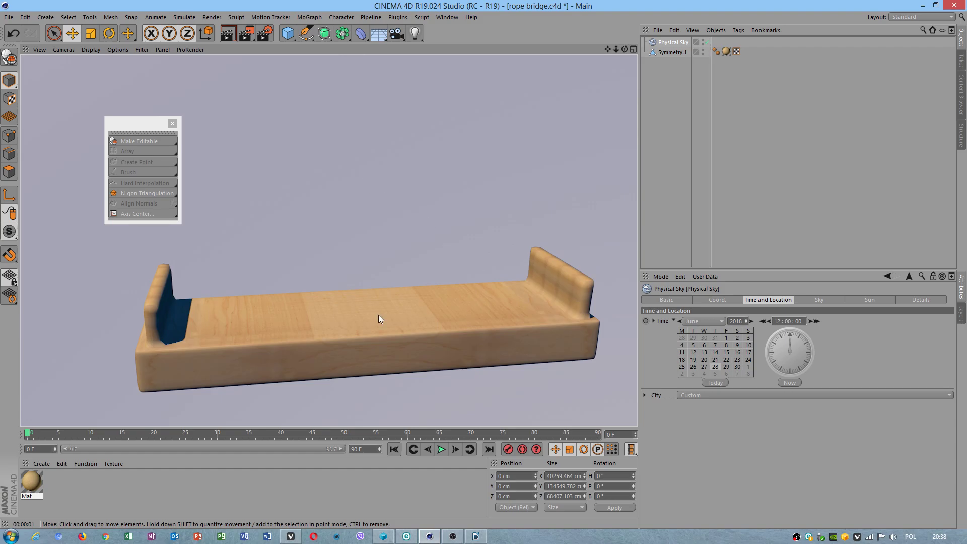
{"action": "left_click_drag", "start_coordinate": [373, 325], "coordinate": [458, 299], "text": "alt"}
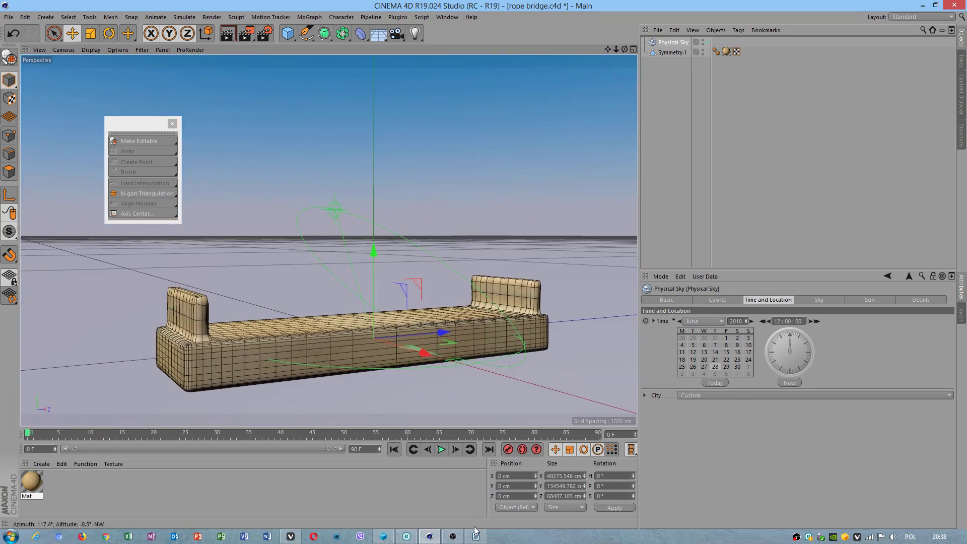